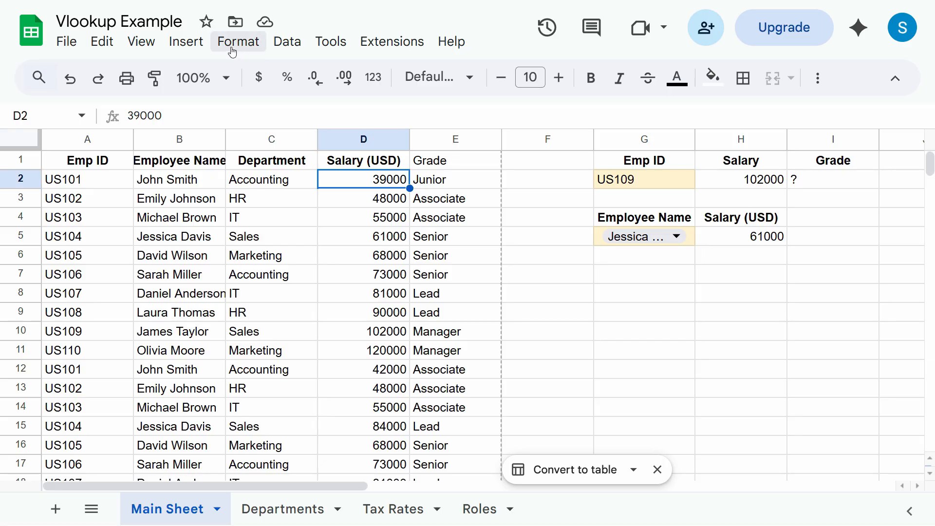
# - Browse the Format menu and number formats list without applying anything, then select D2
pyautogui.click(237, 44)
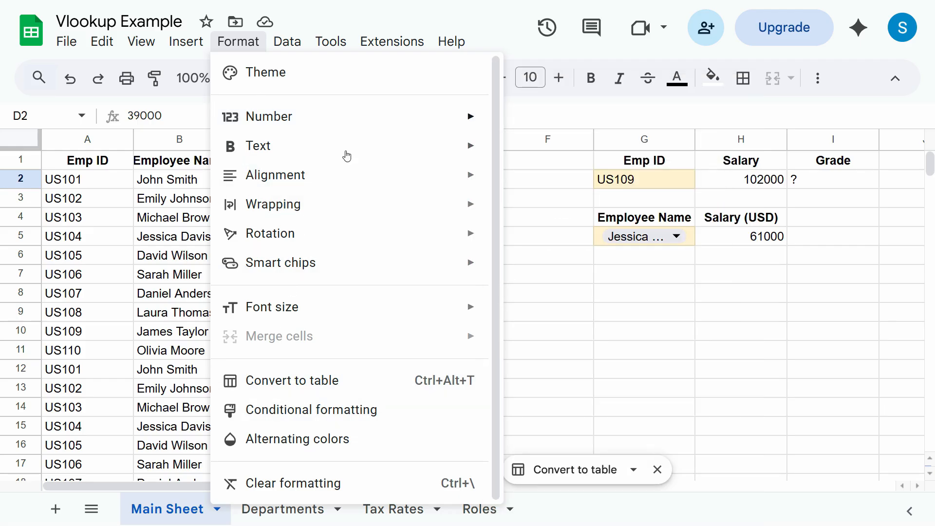
pyautogui.click(188, 203)
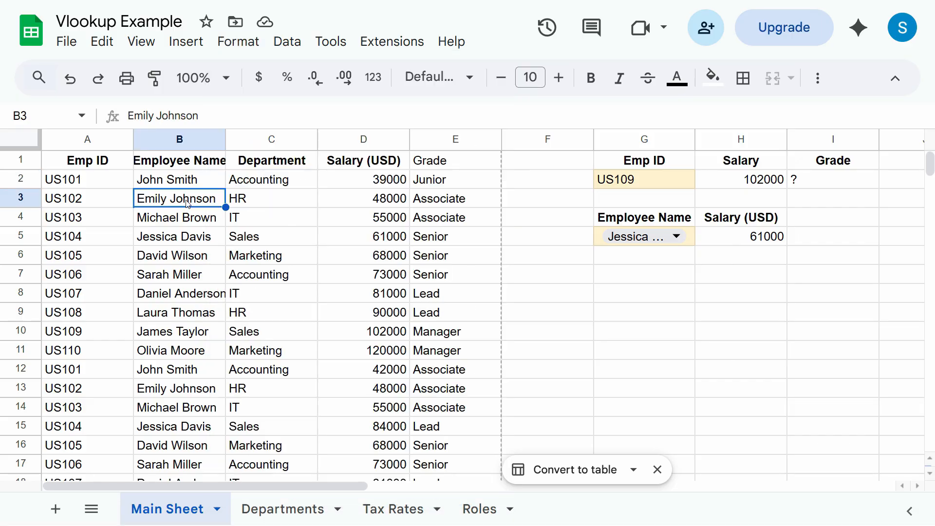
pyautogui.click(373, 78)
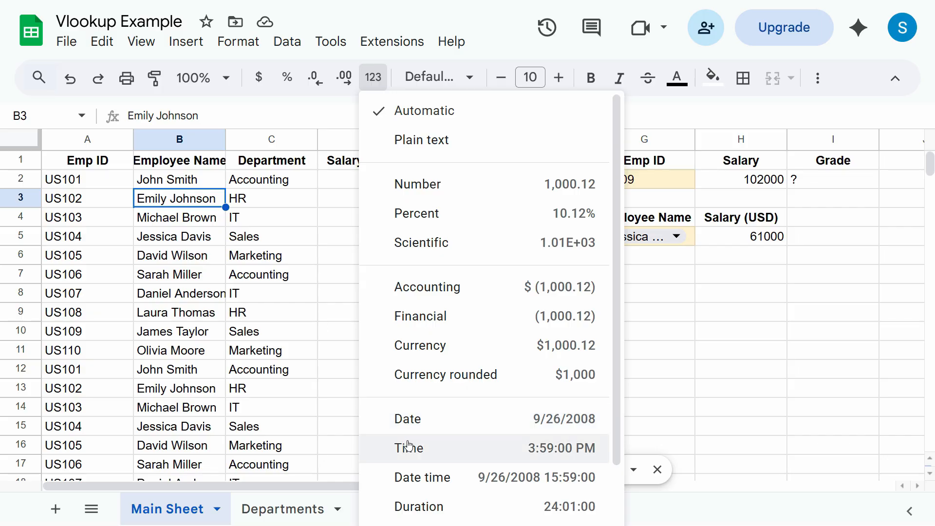
pyautogui.scroll(-2, 470, 453)
pyautogui.click(305, 355)
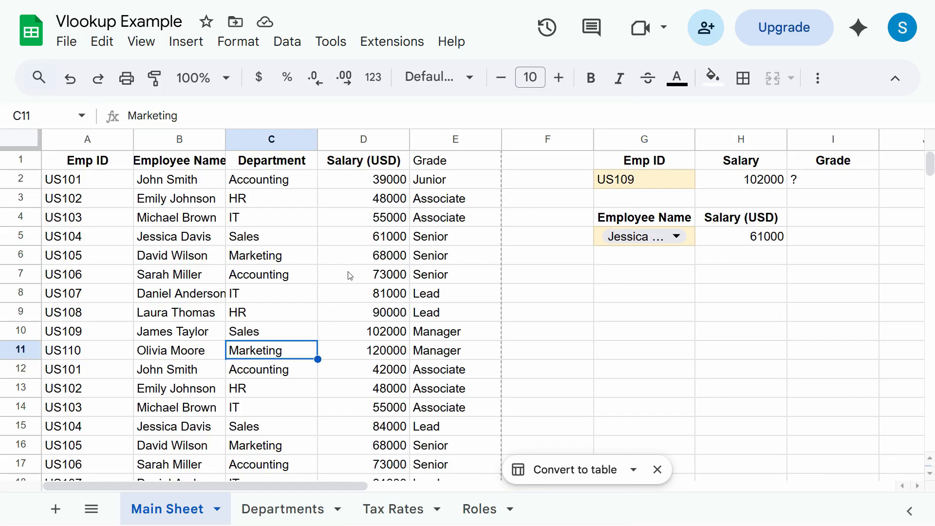
pyautogui.click(380, 189)
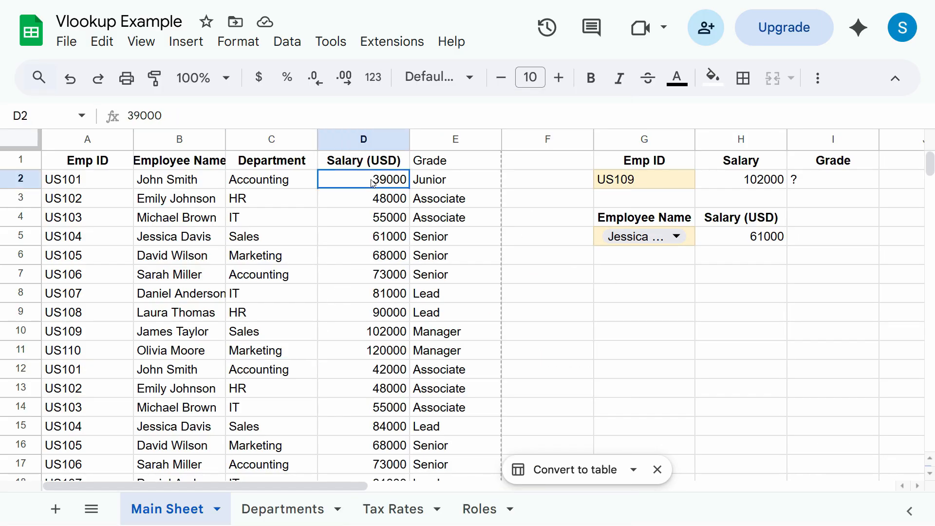
# - Apply the Number format to the whole Salary (USD) column D, e.g. 102,000.00
pyautogui.click(361, 139)
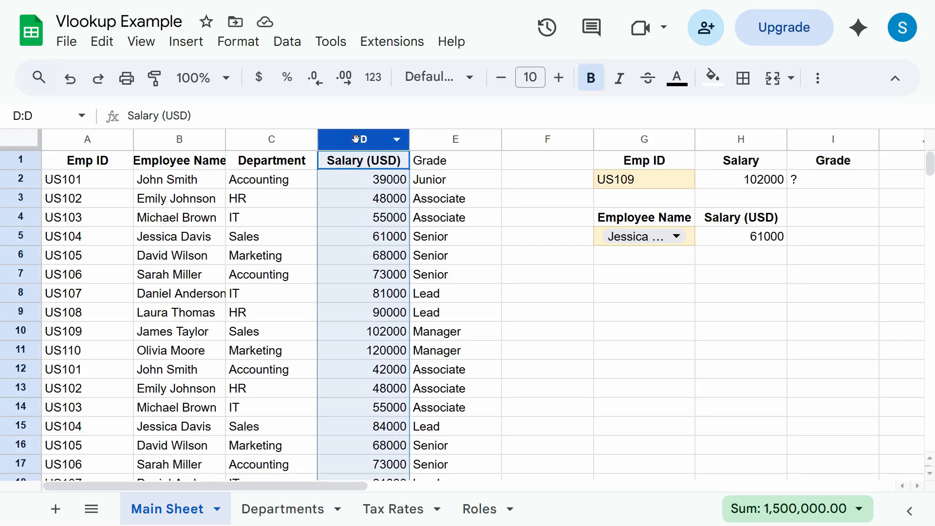
pyautogui.click(375, 81)
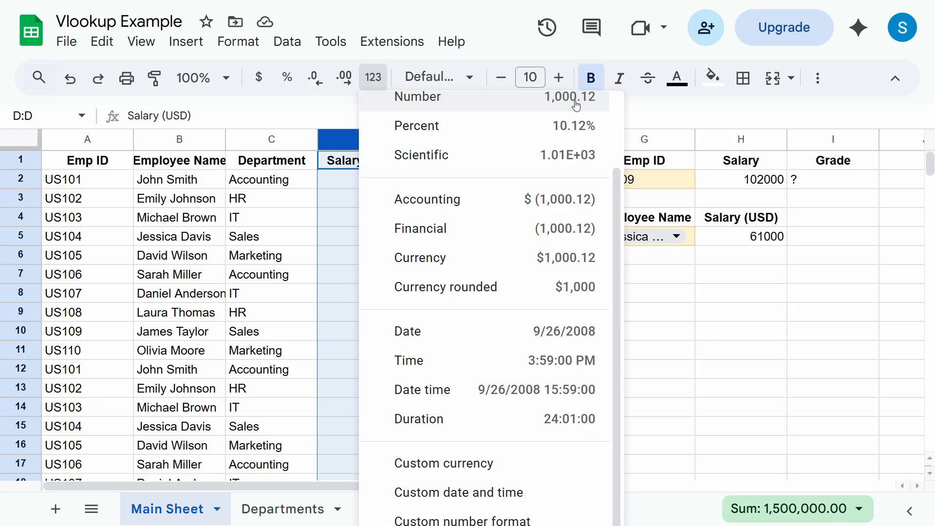
pyautogui.click(591, 105)
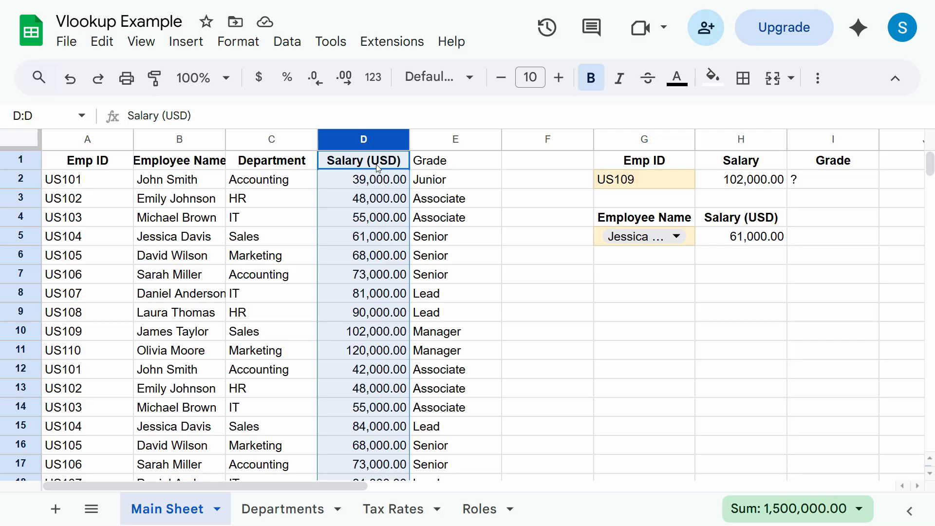
# - Switch column D to Accounting format, showing values like $ 102,000.00
pyautogui.click(373, 78)
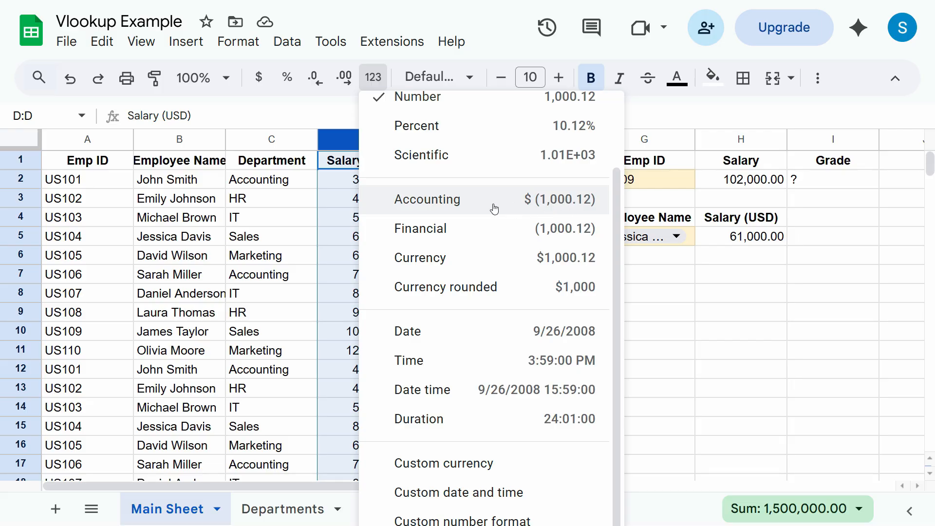
pyautogui.click(414, 204)
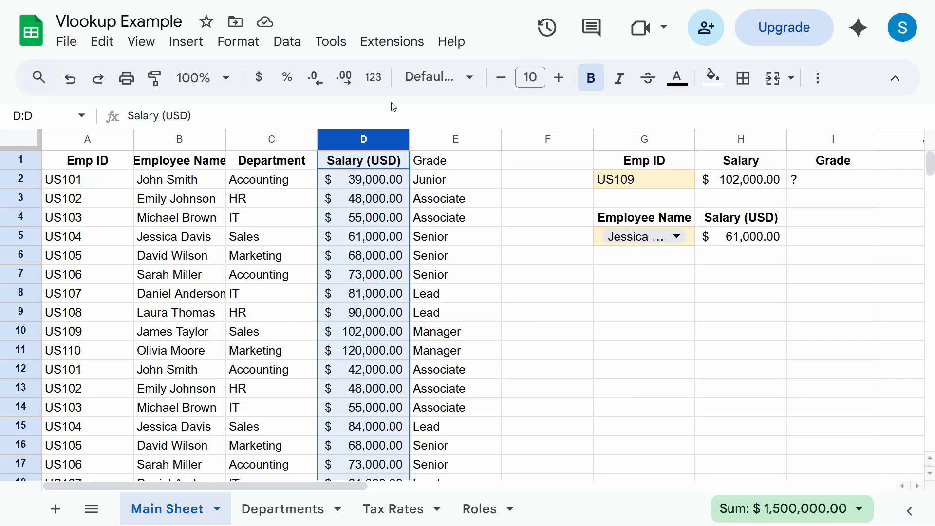
# - Change the salary in D3 to -48000
pyautogui.click(380, 205)
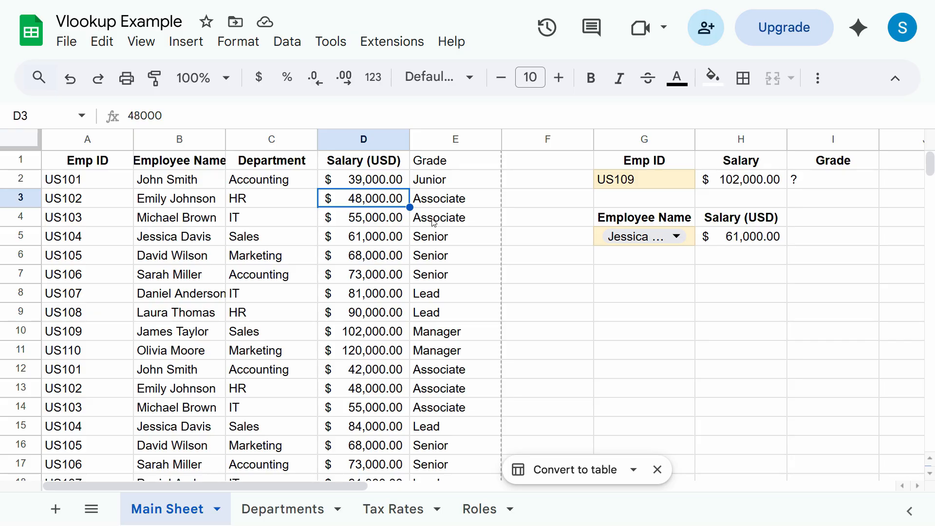
pyautogui.write('-48000')
pyautogui.press('Return')
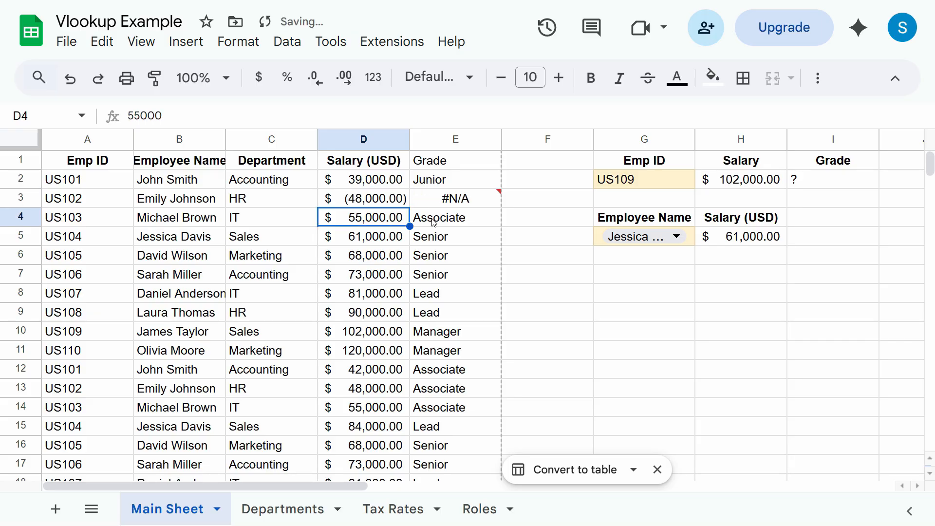
pyautogui.click(378, 205)
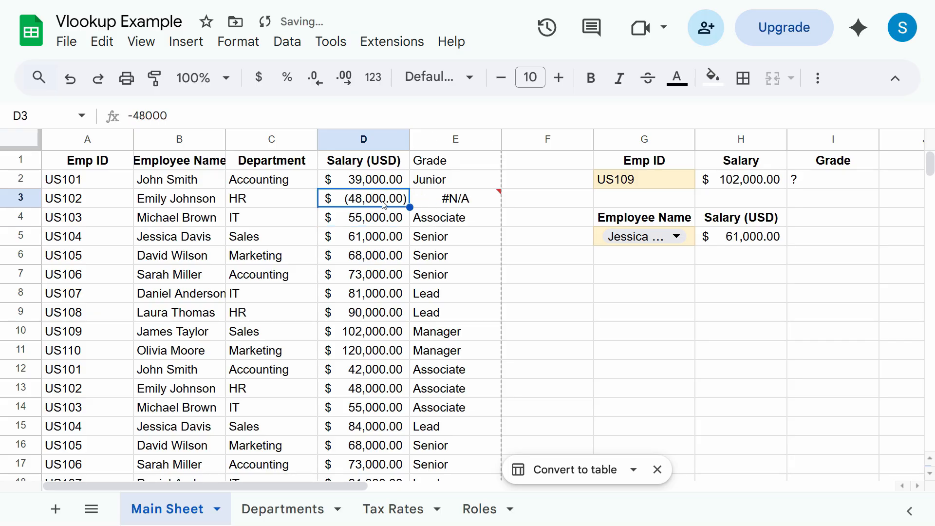
# - Apply Currency format to the Salary (USD) column D, e.g. $102,000.00
pyautogui.click(383, 134)
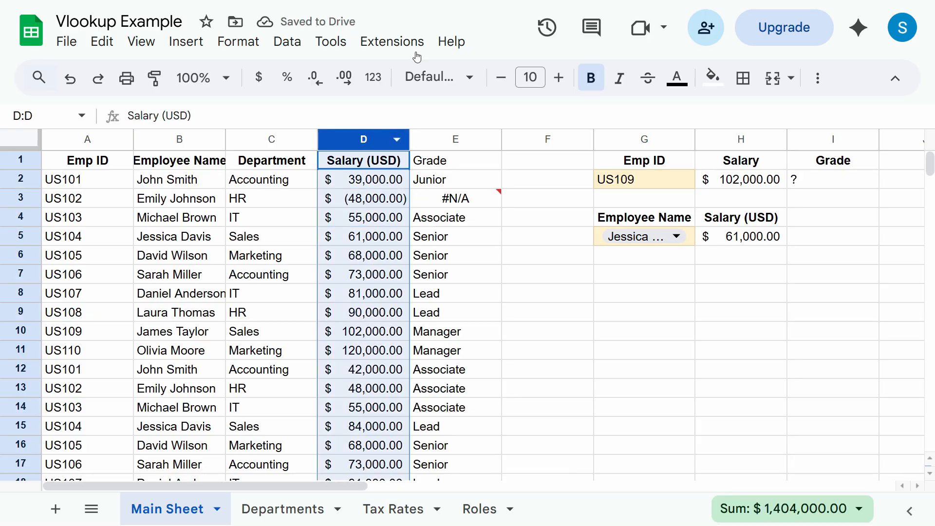
pyautogui.click(377, 81)
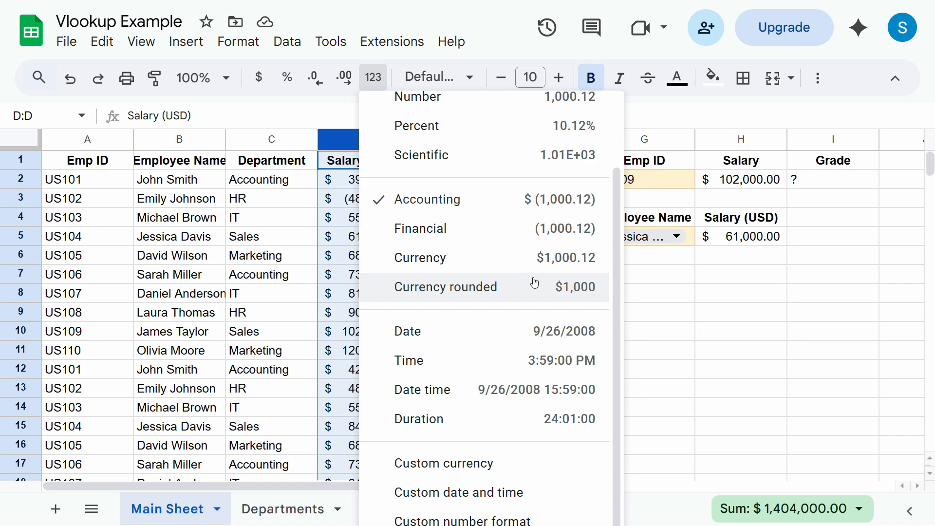
pyautogui.click(570, 264)
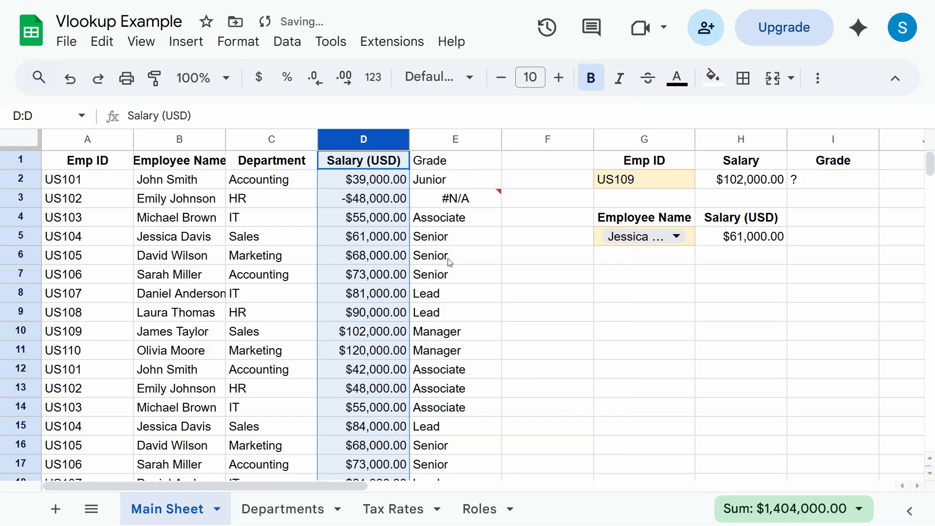
pyautogui.click(260, 81)
# - Try Date format on column D, then enter the heading 'Date' in F1 and today's date in F2
pyautogui.click(373, 77)
pyautogui.click(436, 329)
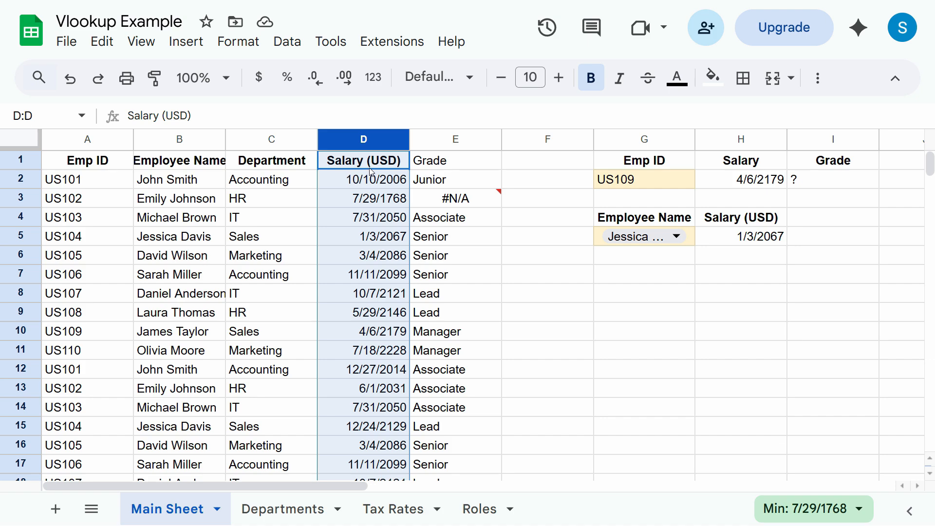
pyautogui.write('Date')
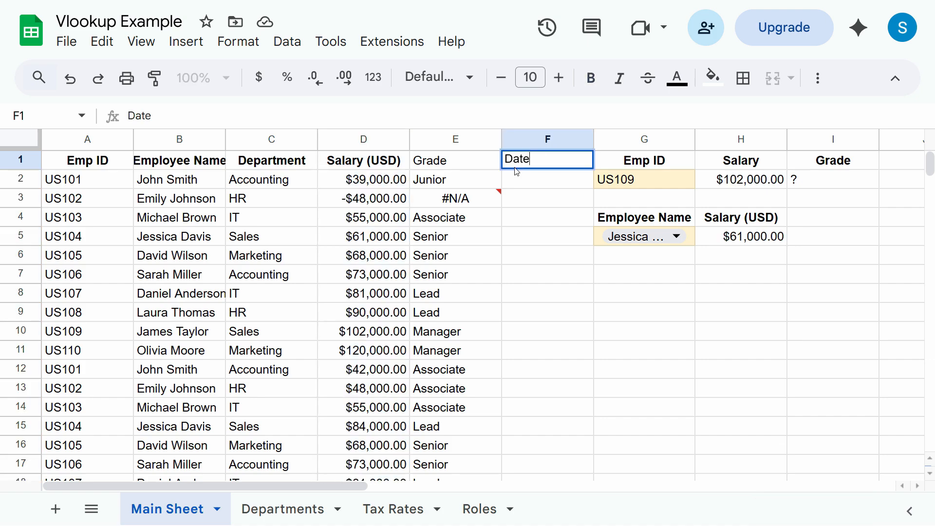
pyautogui.press('Return')
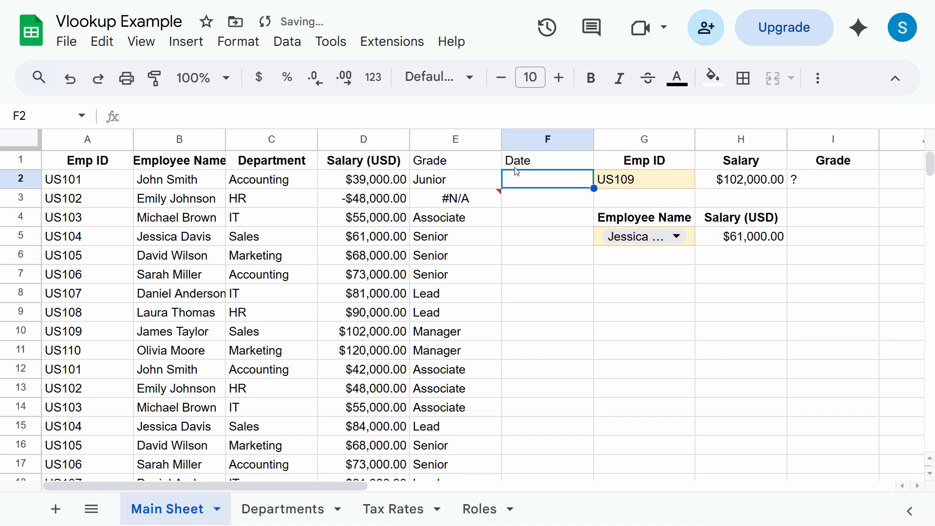
pyautogui.hotkey('ctrl', ';')
pyautogui.press('Return')
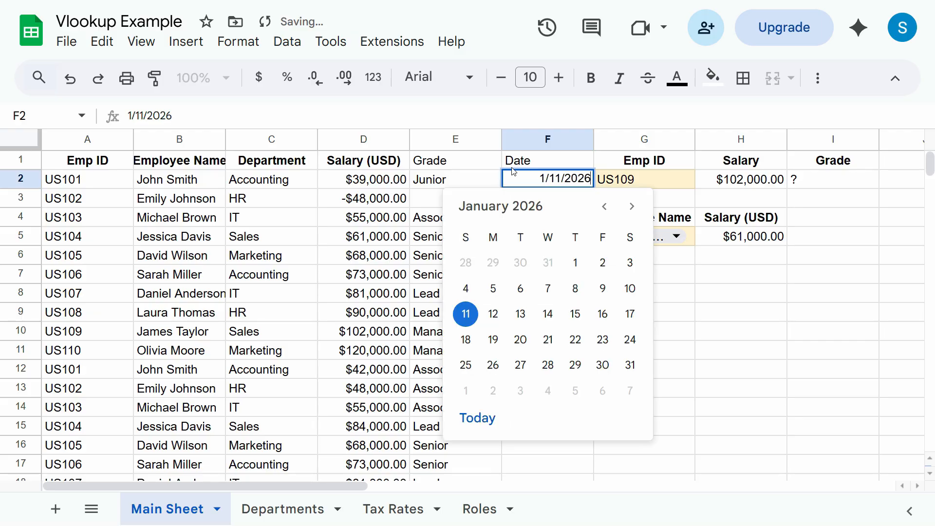
# - Try Date time format on column F, then undo it and clear the date from F2
pyautogui.click(548, 139)
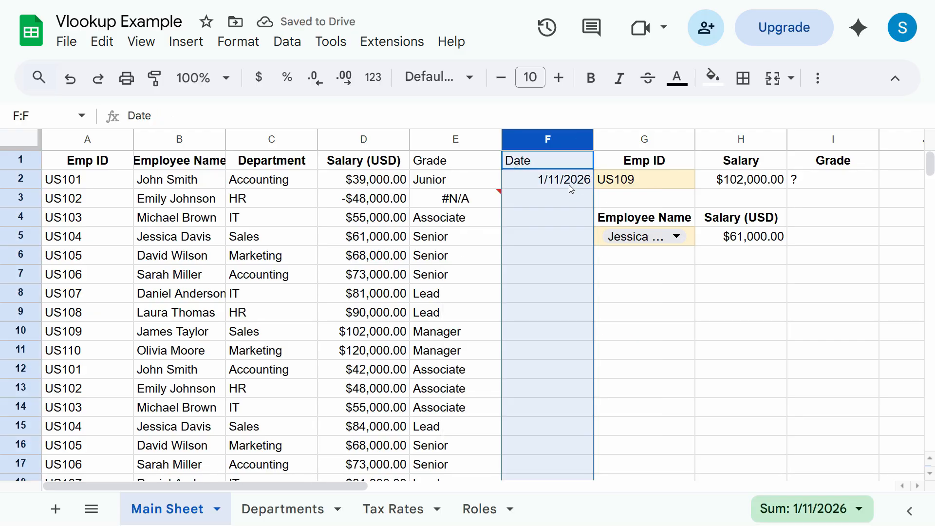
pyautogui.click(373, 77)
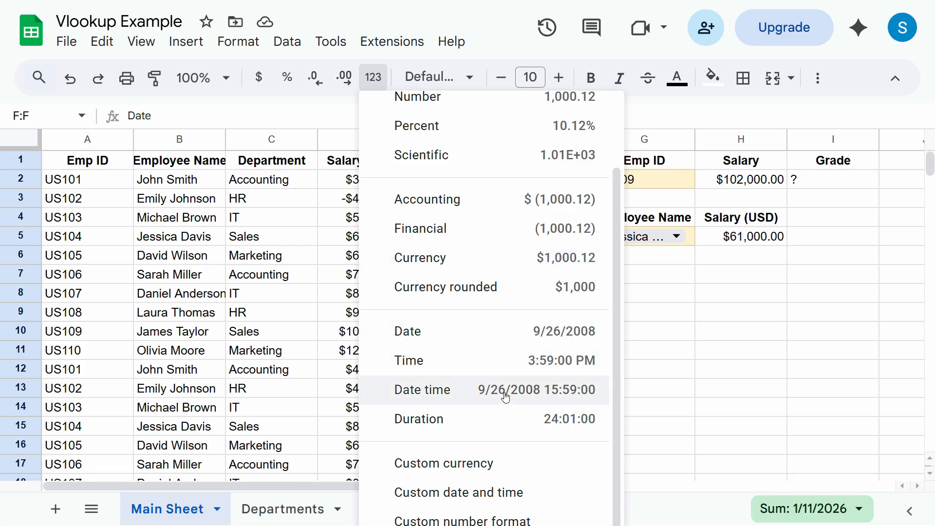
pyautogui.click(538, 388)
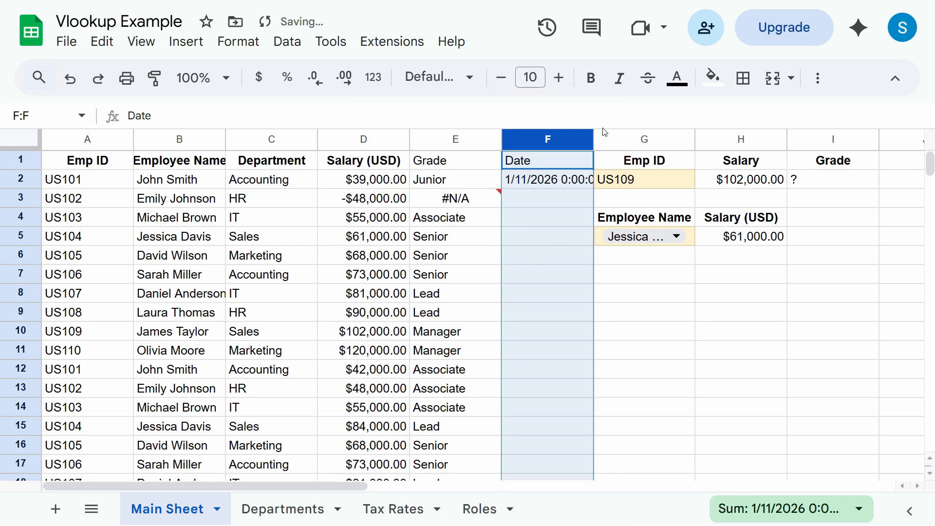
pyautogui.doubleClick(593, 139)
pyautogui.click(560, 183)
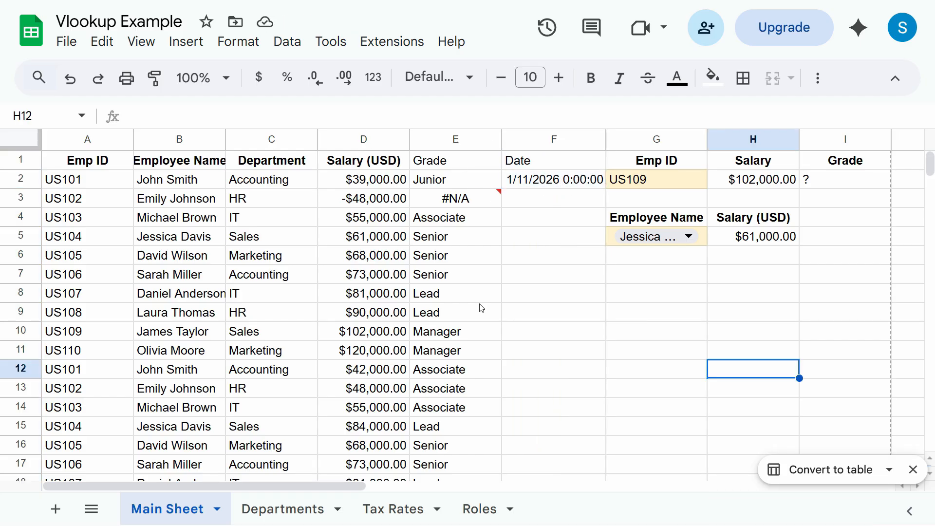
pyautogui.hotkey('ctrl', 'z')
pyautogui.hotkey('ctrl', 'z')
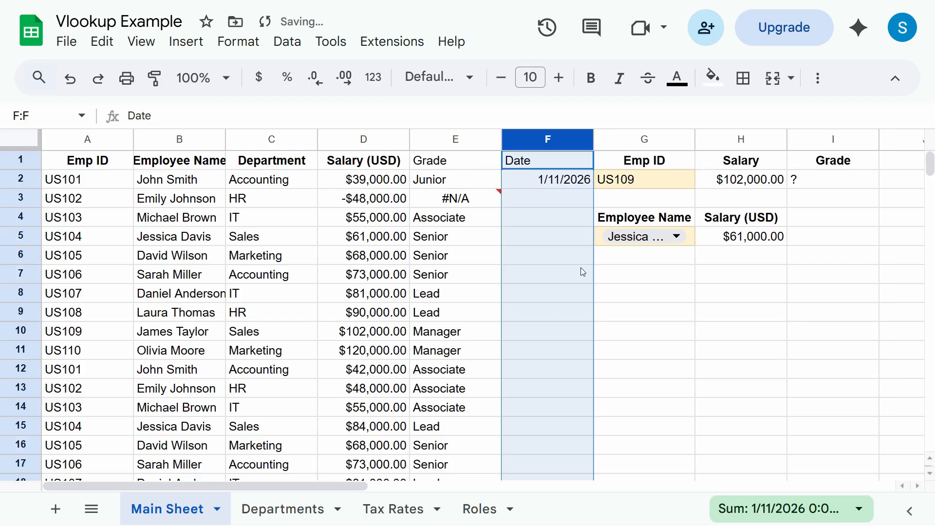
pyautogui.click(539, 184)
pyautogui.press('Delete')
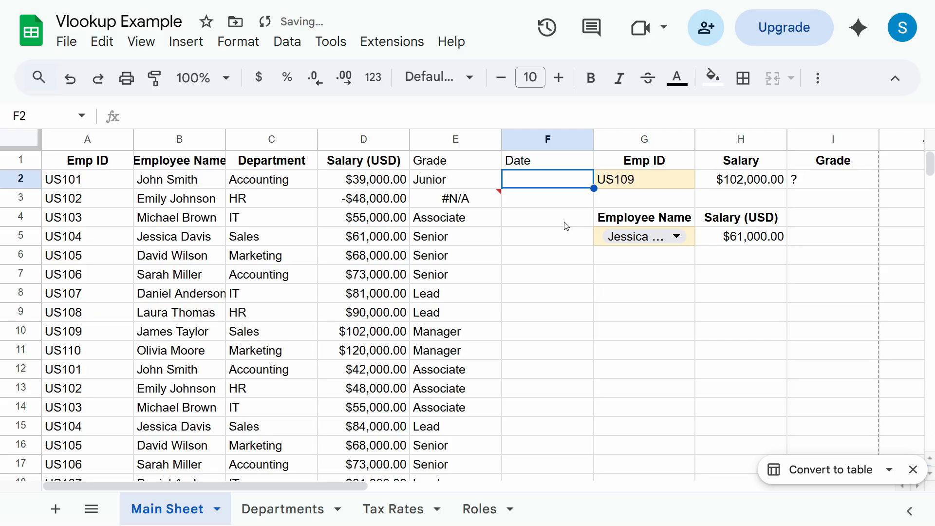
# - Delete the Date column F
pyautogui.click(553, 140)
pyautogui.rightClick(554, 139)
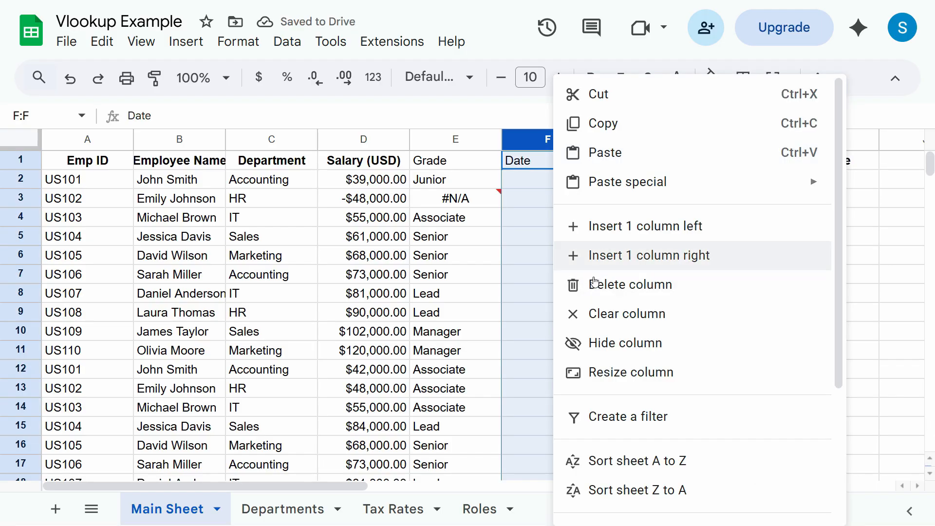
pyautogui.click(611, 298)
pyautogui.click(545, 277)
# - Enter the date 1/11/2026 into cell G9 with Ctrl+;
pyautogui.click(650, 314)
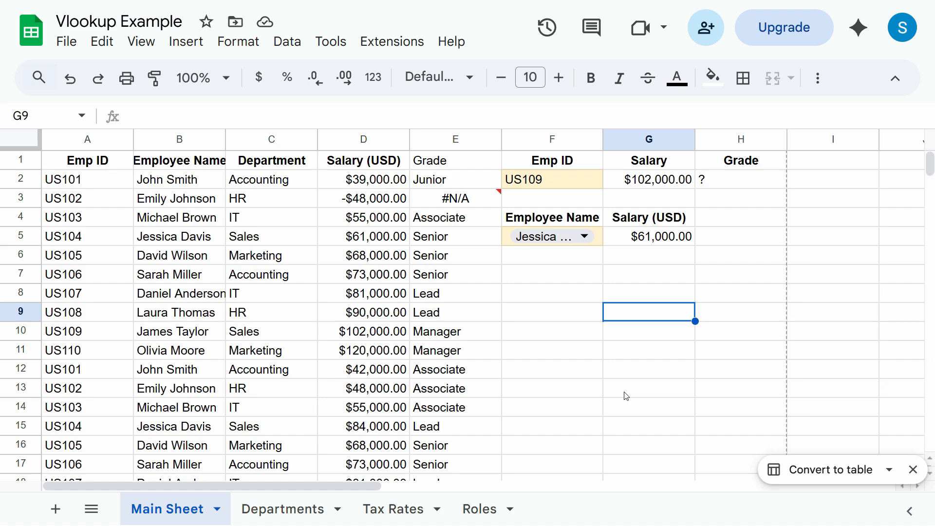
pyautogui.hotkey('ctrl', ';')
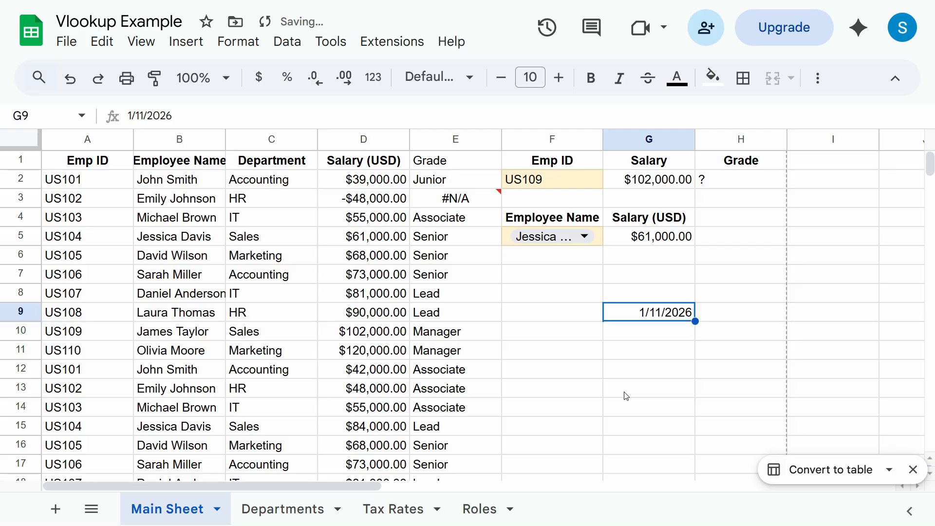
pyautogui.press('Return')
pyautogui.press('Escape')
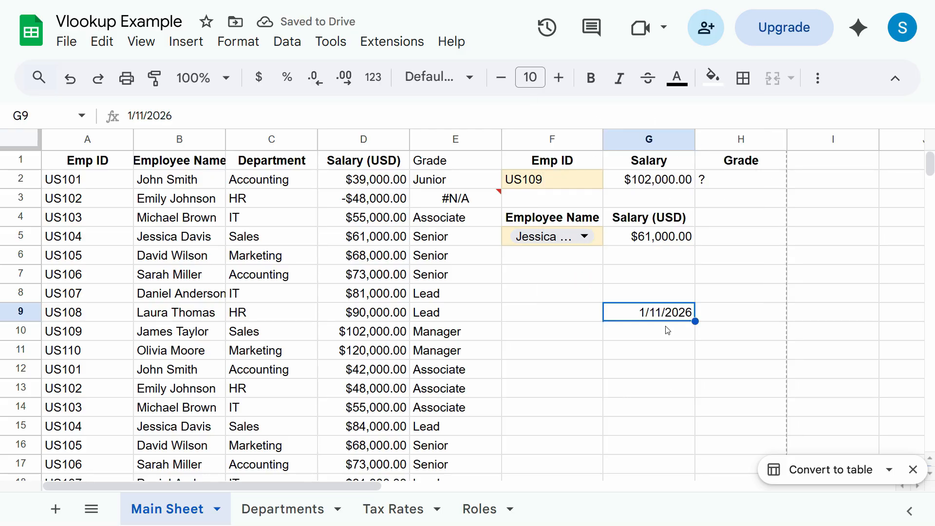
pyautogui.press('Return')
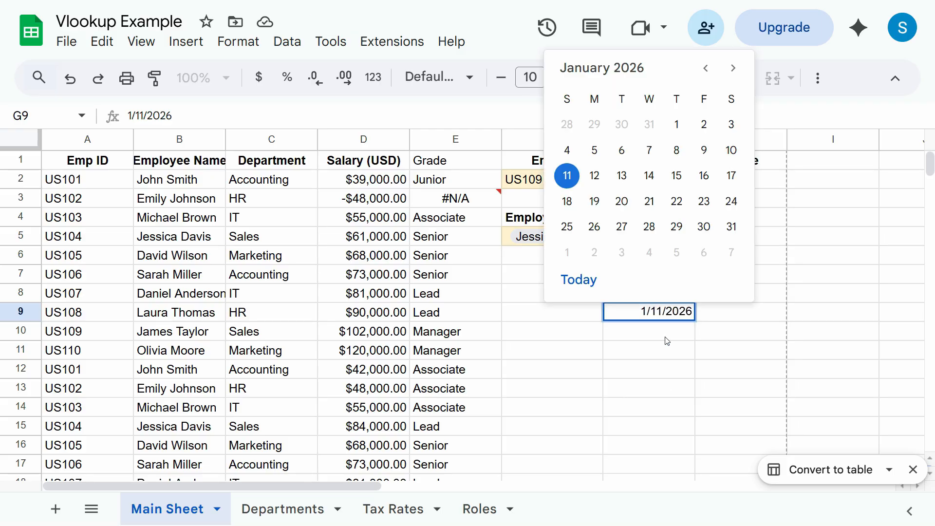
pyautogui.press('Return')
# - Open G9's date picker and close it again, keeping 1/11/2026
pyautogui.click(664, 317)
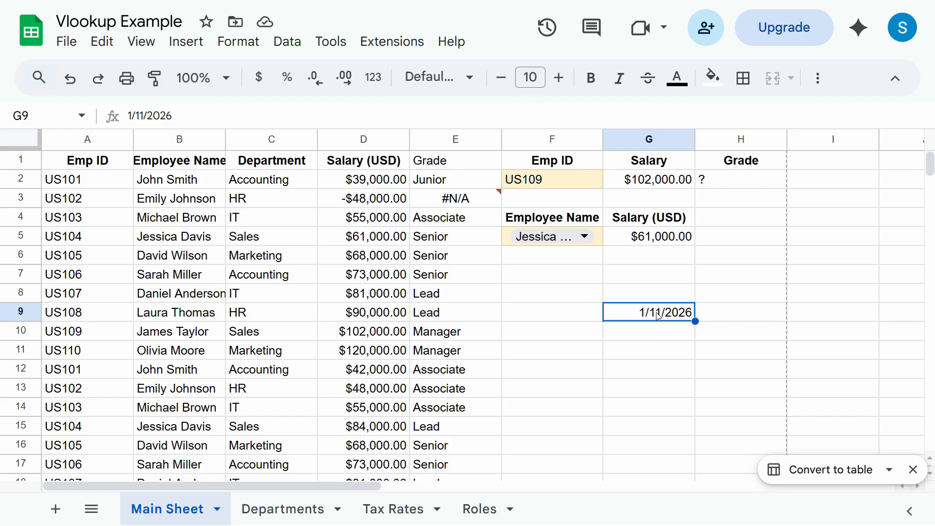
pyautogui.doubleClick(659, 317)
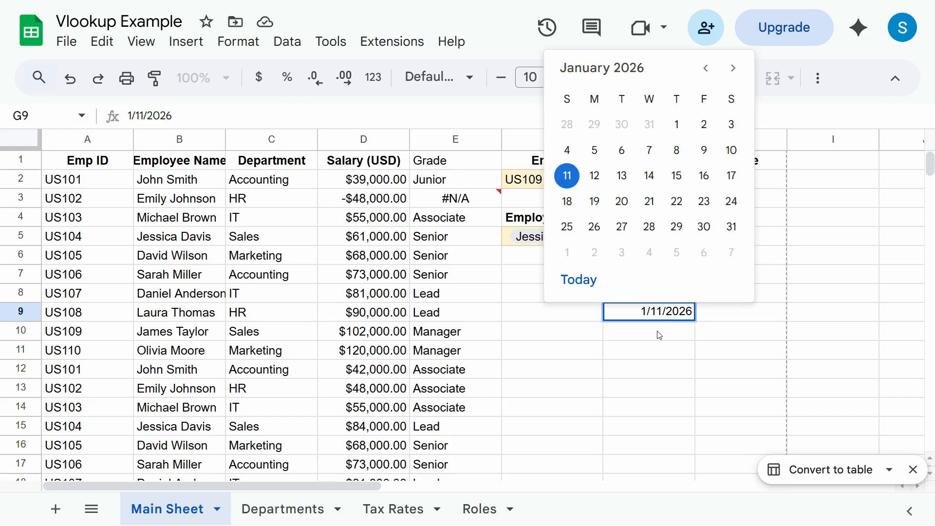
pyautogui.press('Return')
pyautogui.click(662, 317)
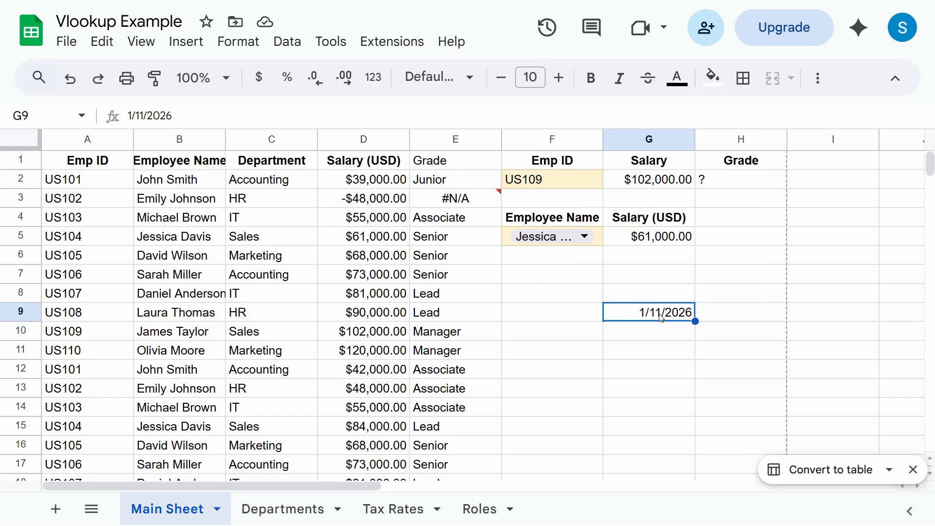
pyautogui.doubleClick(672, 316)
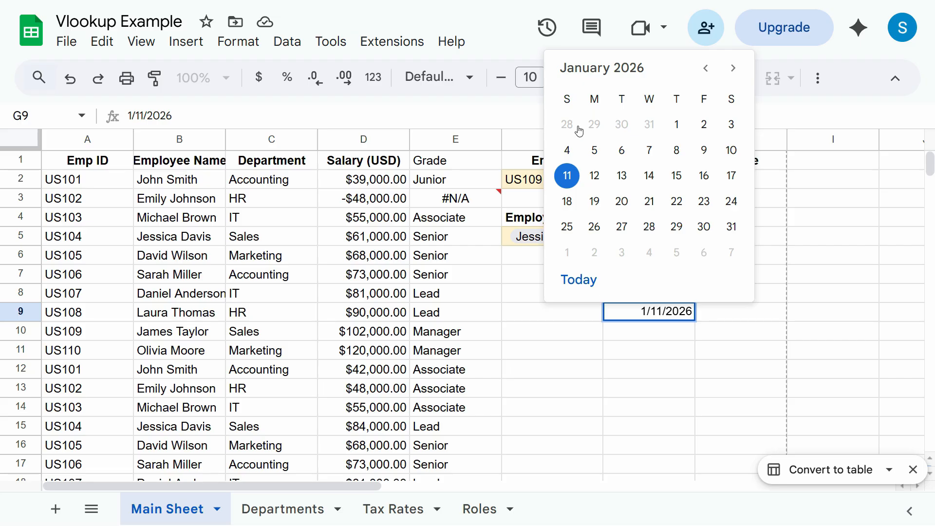
pyautogui.press('Return')
pyautogui.click(650, 318)
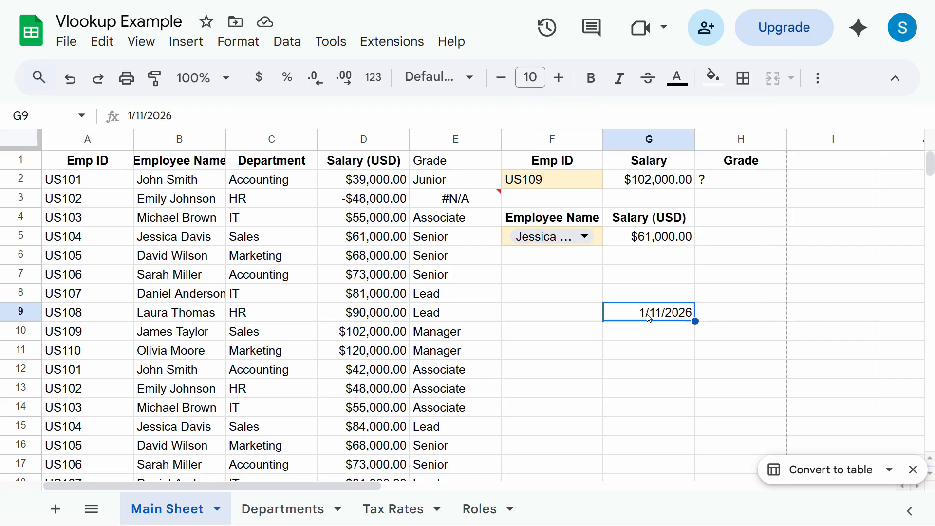
pyautogui.click(439, 83)
pyautogui.click(438, 80)
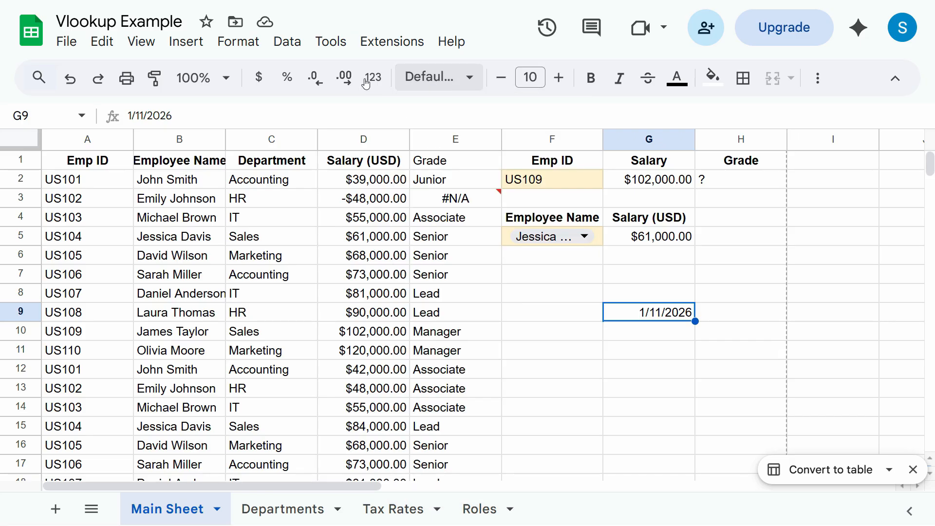
pyautogui.click(373, 78)
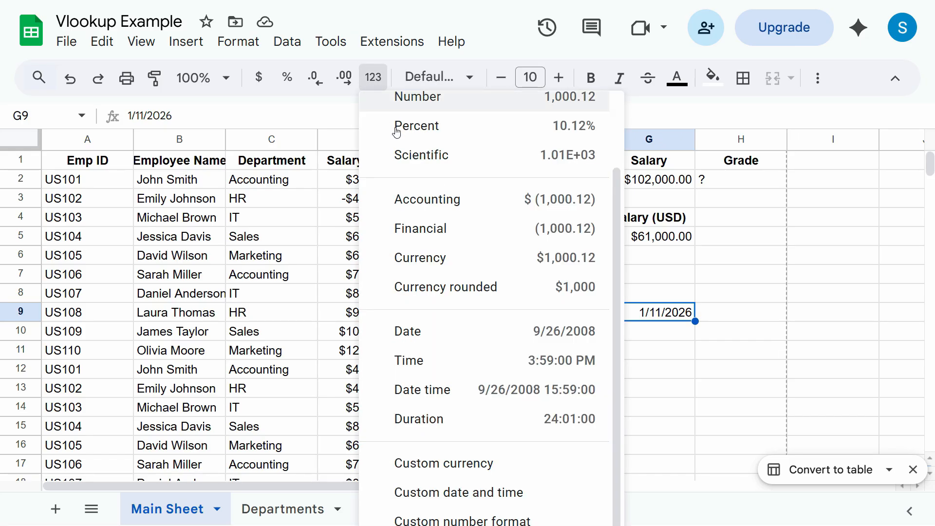
pyautogui.click(426, 108)
pyautogui.doubleClick(681, 318)
pyautogui.press('Return')
pyautogui.doubleClick(676, 319)
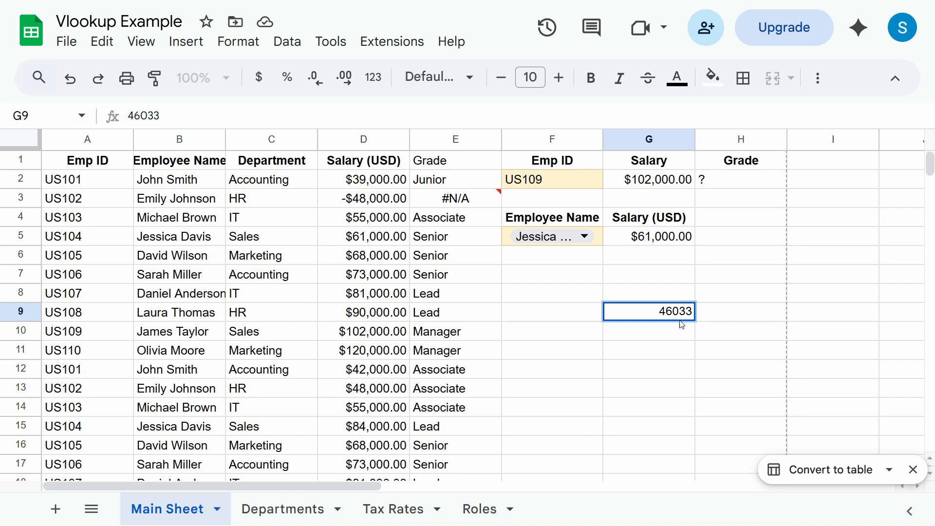
pyautogui.press('Return')
pyautogui.click(683, 316)
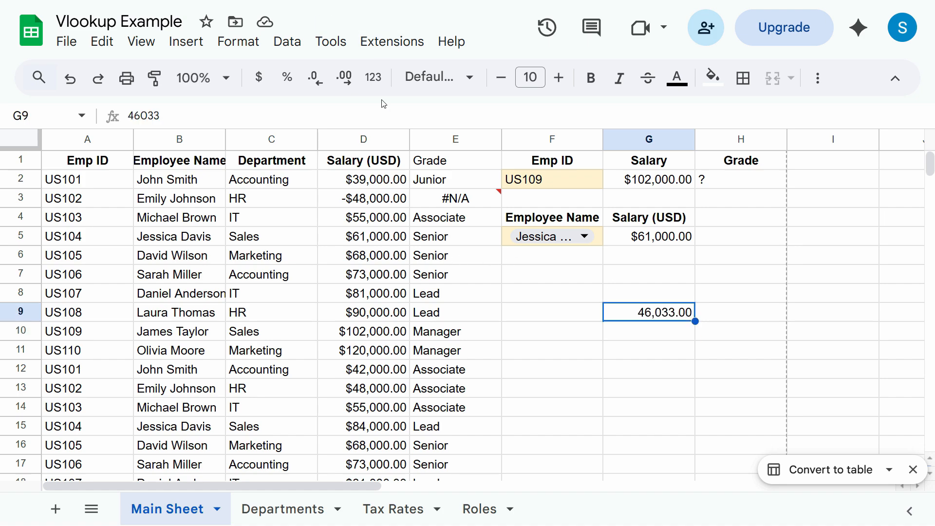
pyautogui.click(373, 77)
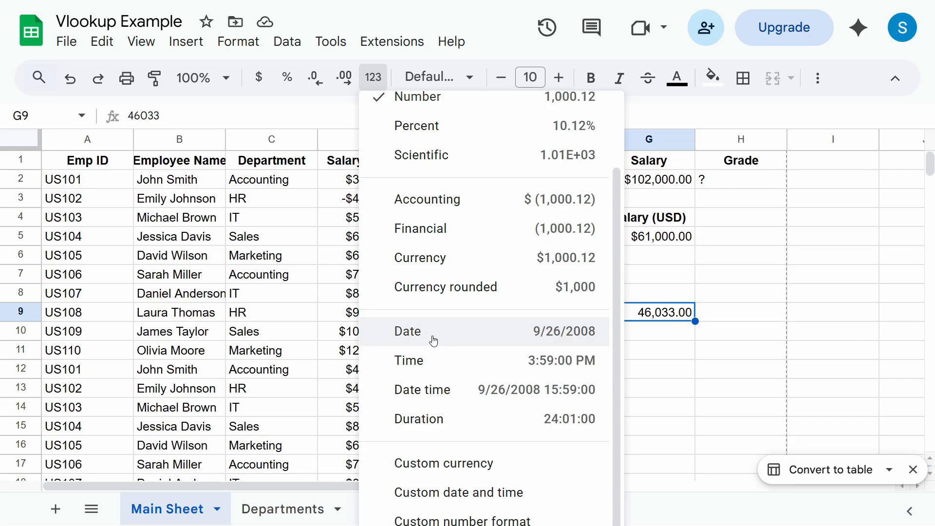
pyautogui.click(410, 344)
pyautogui.click(651, 350)
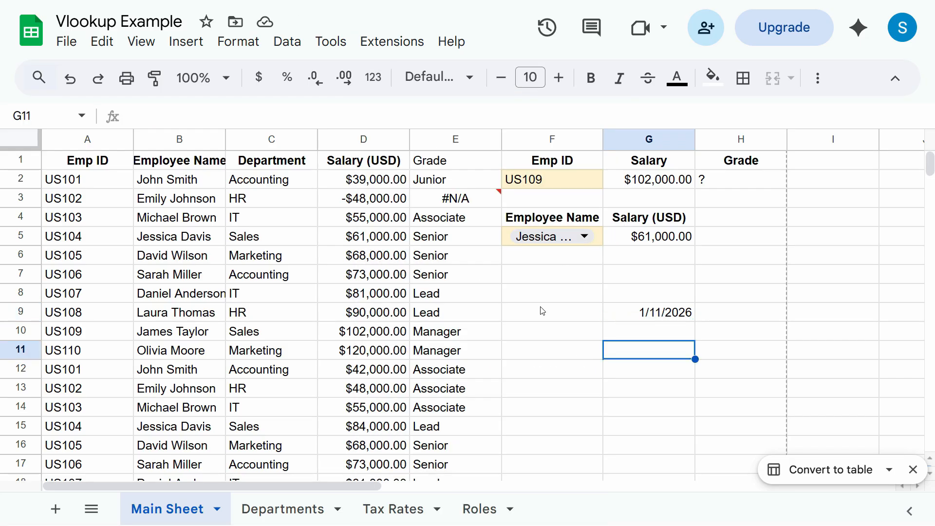
pyautogui.click(651, 243)
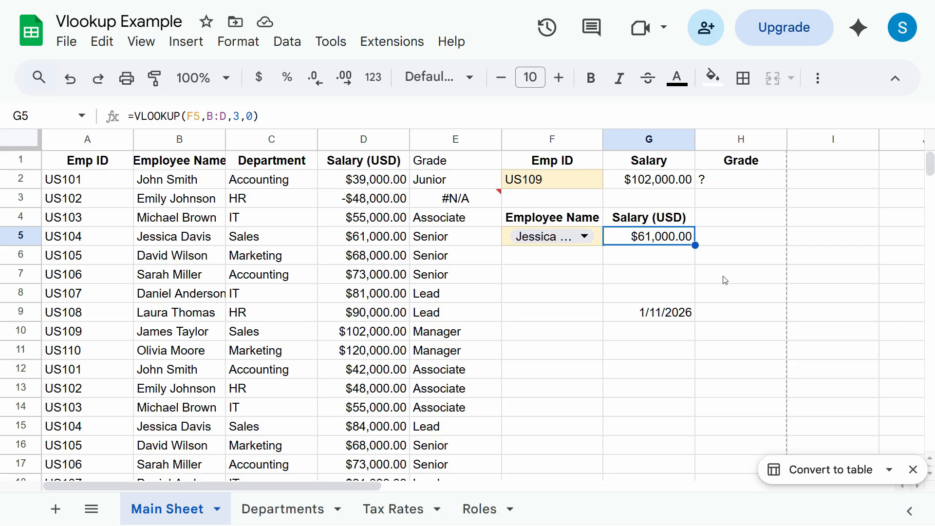
pyautogui.click(634, 183)
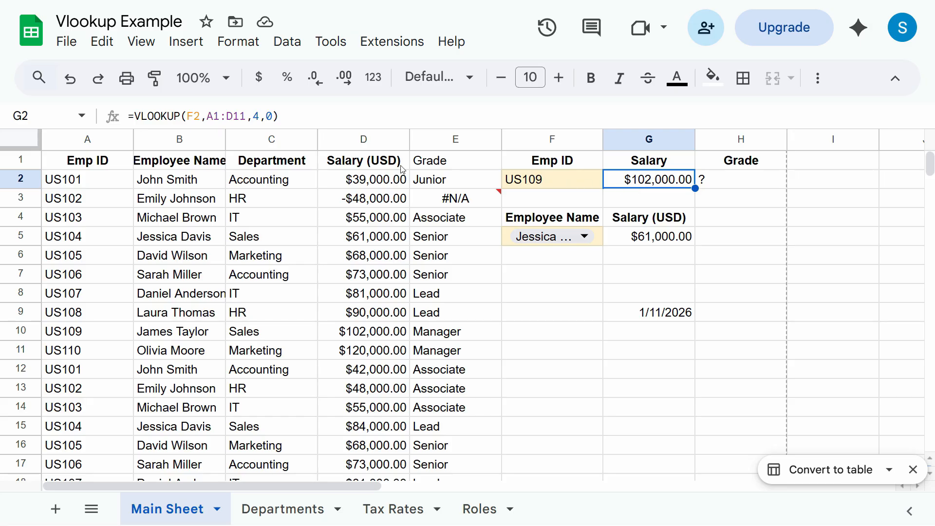
# - Format G2 with the Algerian Dinar custom currency (din102,000.00), then undo the change
pyautogui.click(373, 78)
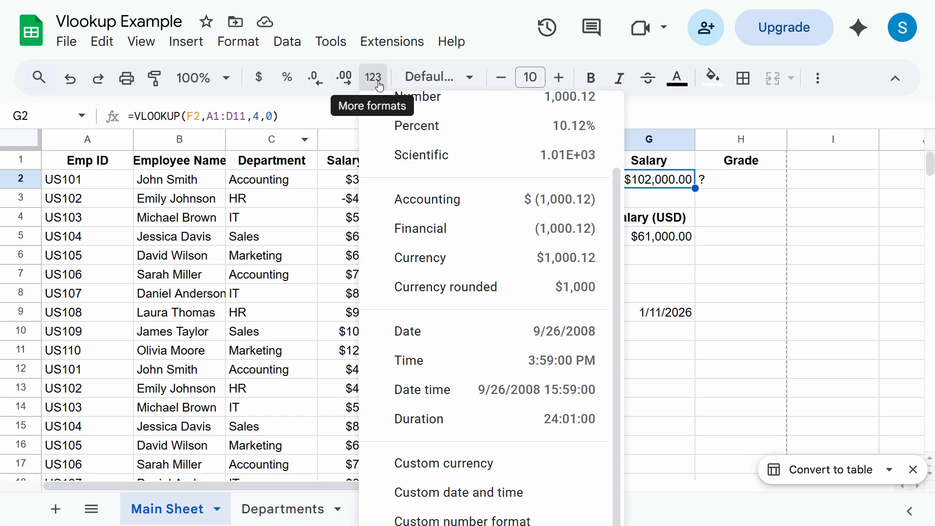
pyautogui.click(432, 472)
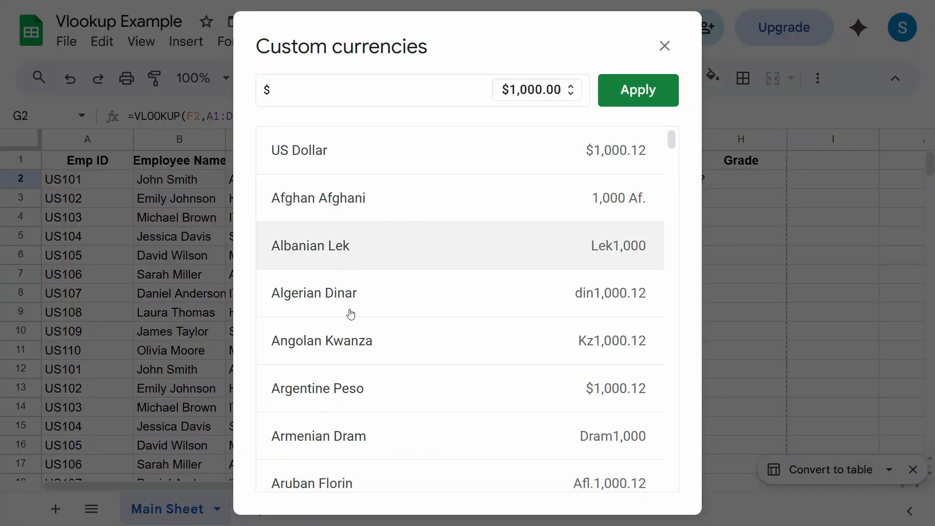
pyautogui.click(320, 312)
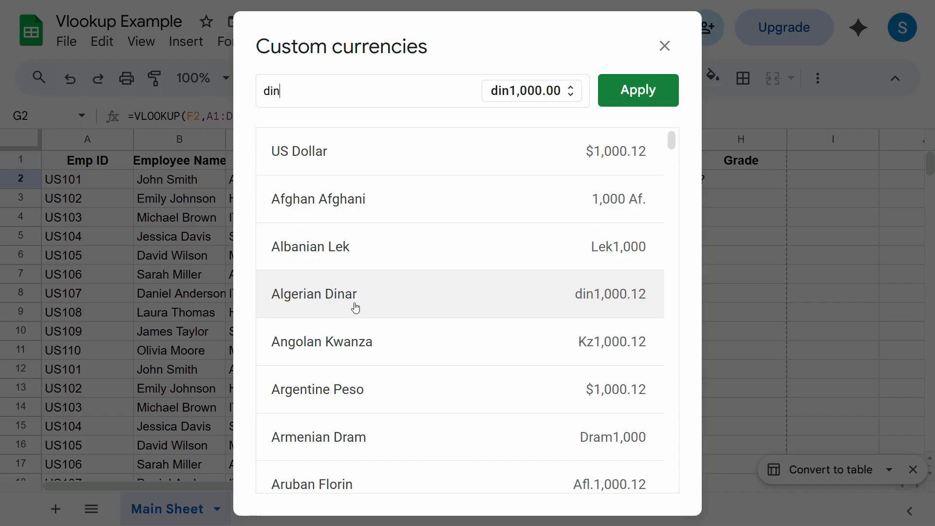
pyautogui.click(638, 90)
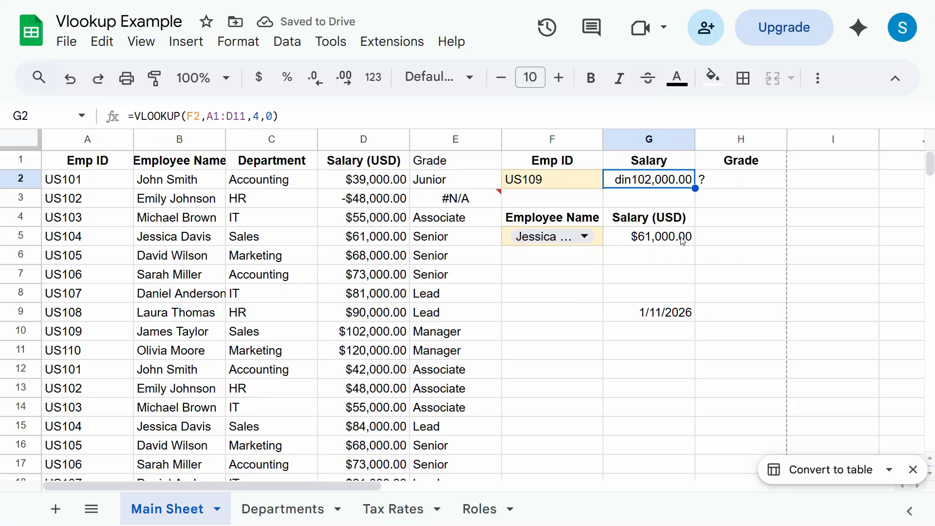
pyautogui.hotkey('ctrl', 'z')
pyautogui.hotkey('ctrl', 'y')
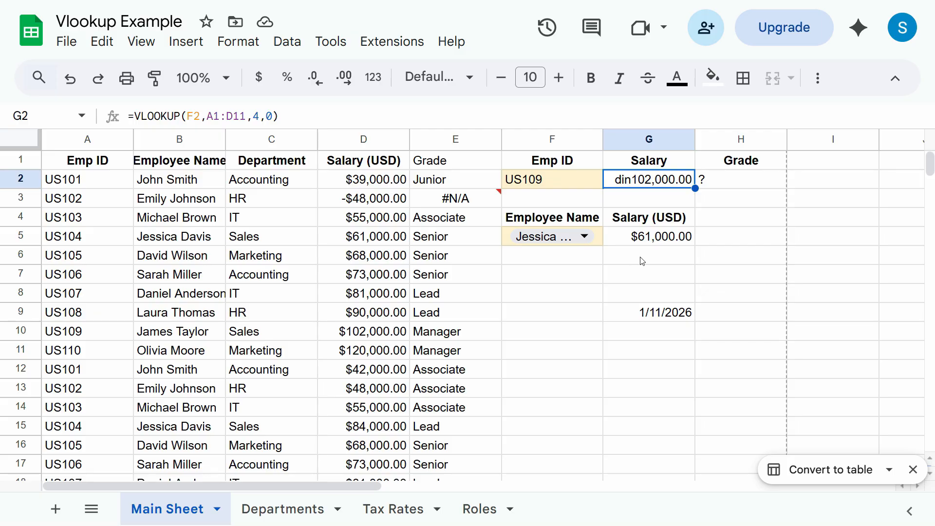
pyautogui.click(676, 320)
pyautogui.click(658, 184)
pyautogui.click(238, 41)
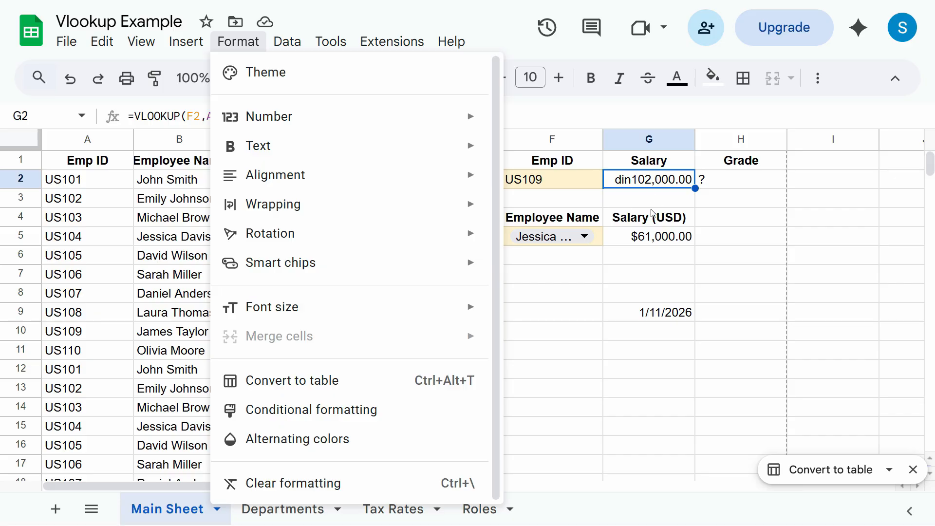
pyautogui.click(602, 298)
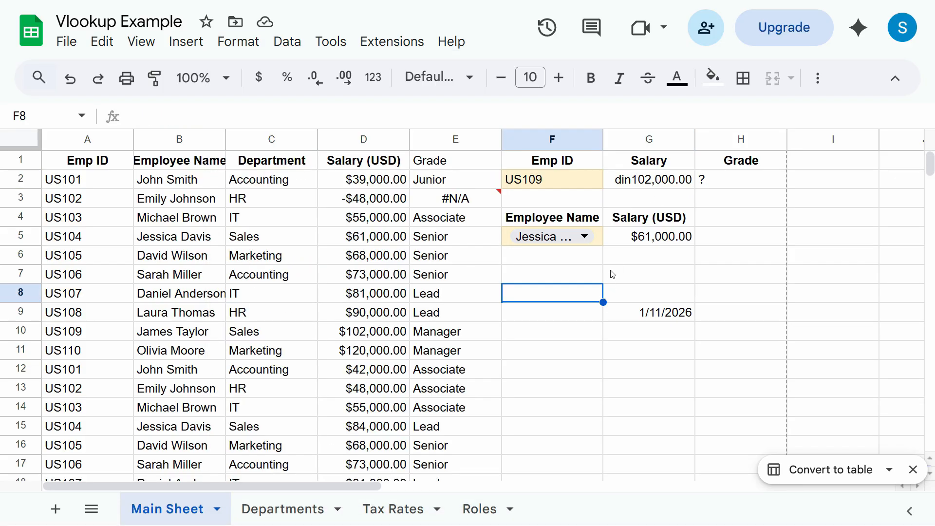
pyautogui.click(644, 183)
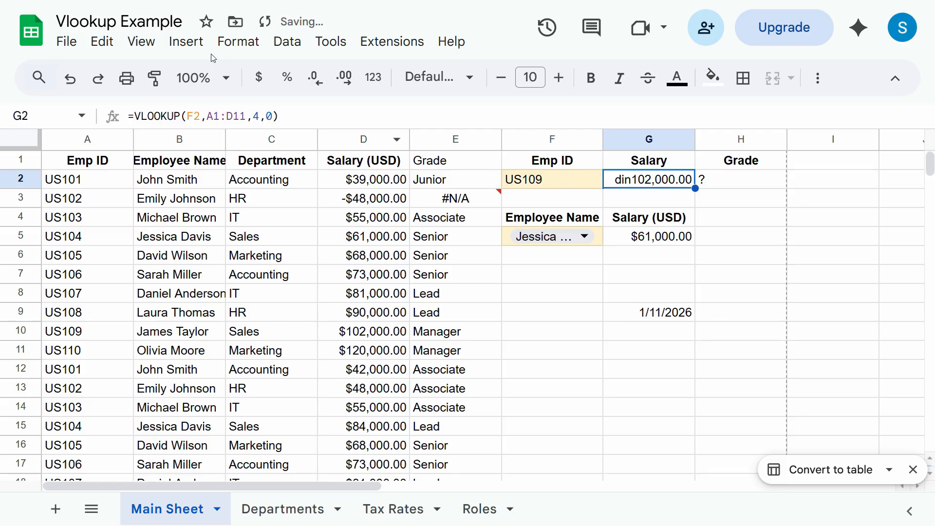
# - Clear formatting from the selected cell and check cells G5, G9 and E7
pyautogui.click(238, 42)
pyautogui.click(285, 484)
pyautogui.click(644, 237)
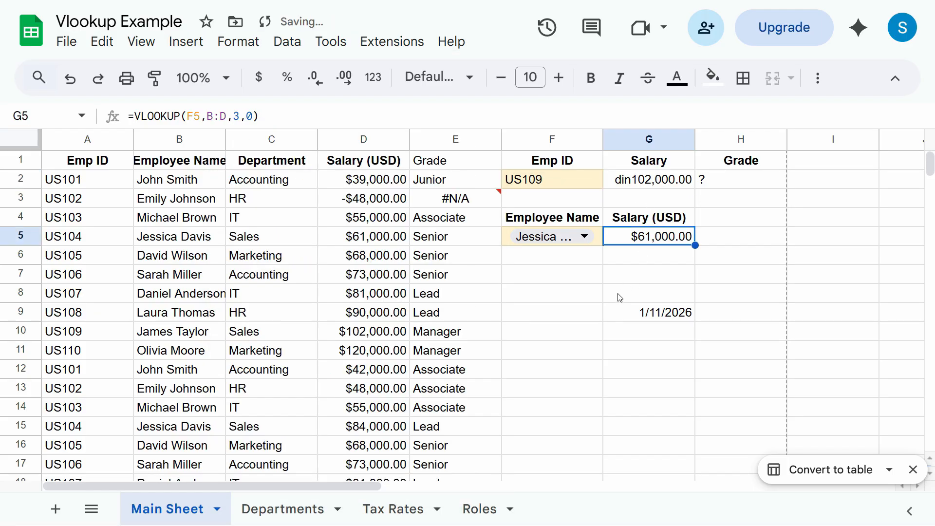
pyautogui.click(664, 316)
pyautogui.click(456, 275)
# - Change D3's salary to 48000 so E3 shows Associate
pyautogui.click(368, 205)
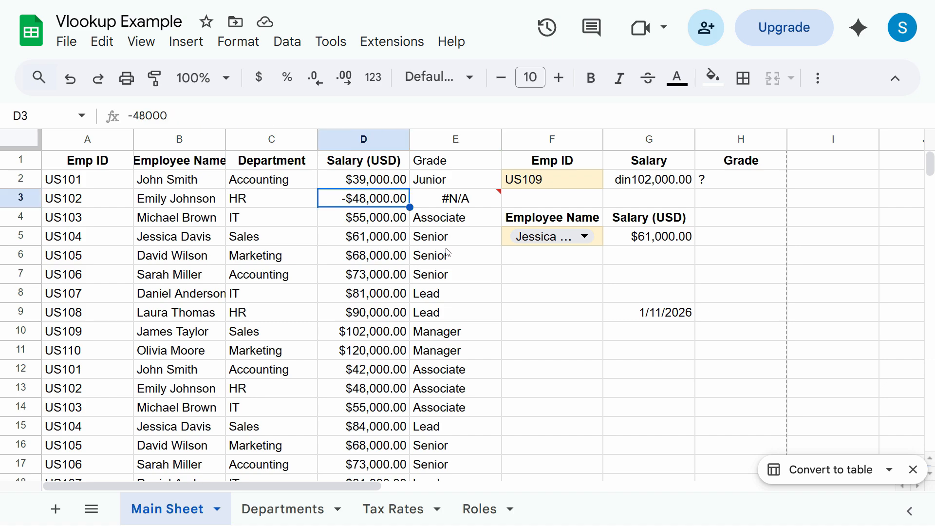
pyautogui.write('48000')
pyautogui.press('Return')
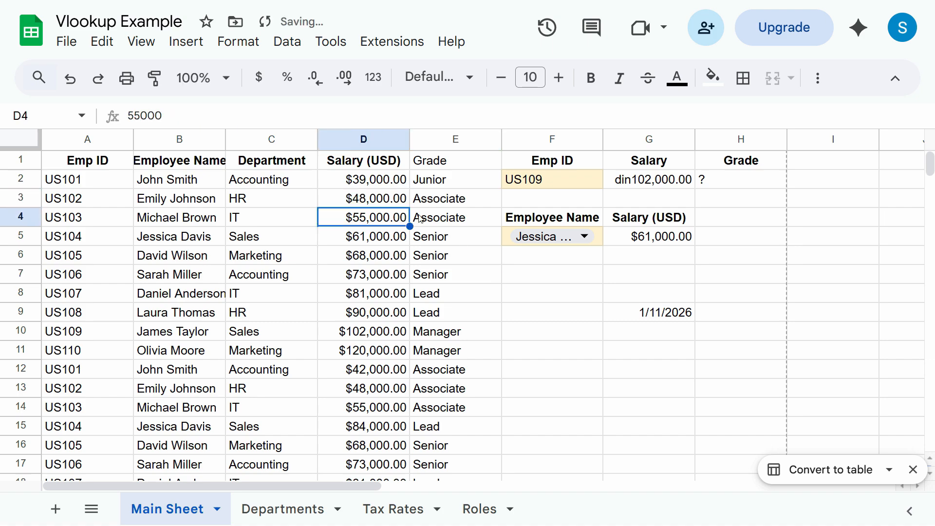
pyautogui.click(315, 198)
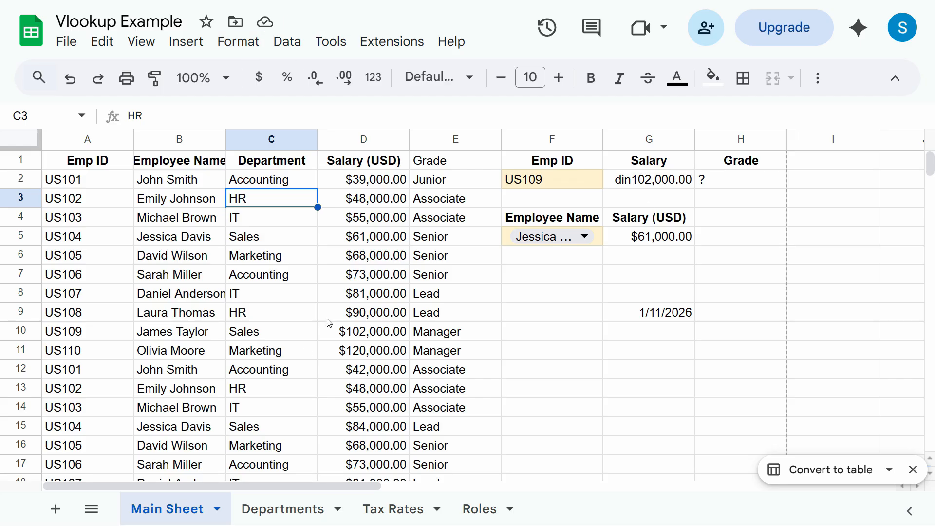
pyautogui.click(107, 167)
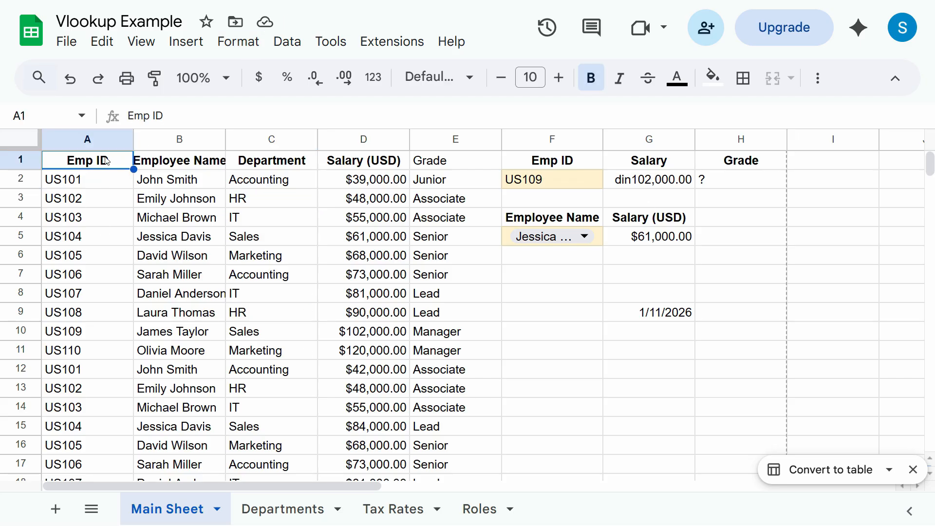
pyautogui.rightClick(108, 162)
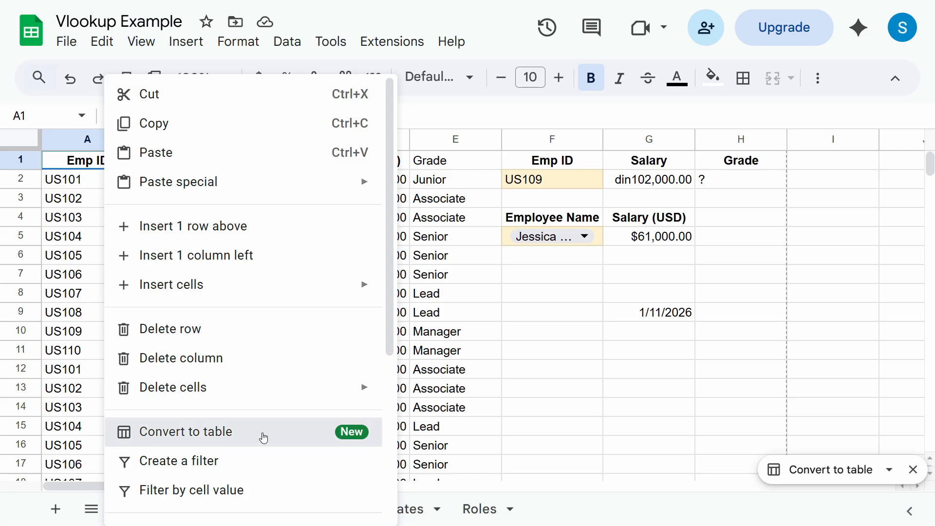
pyautogui.click(263, 435)
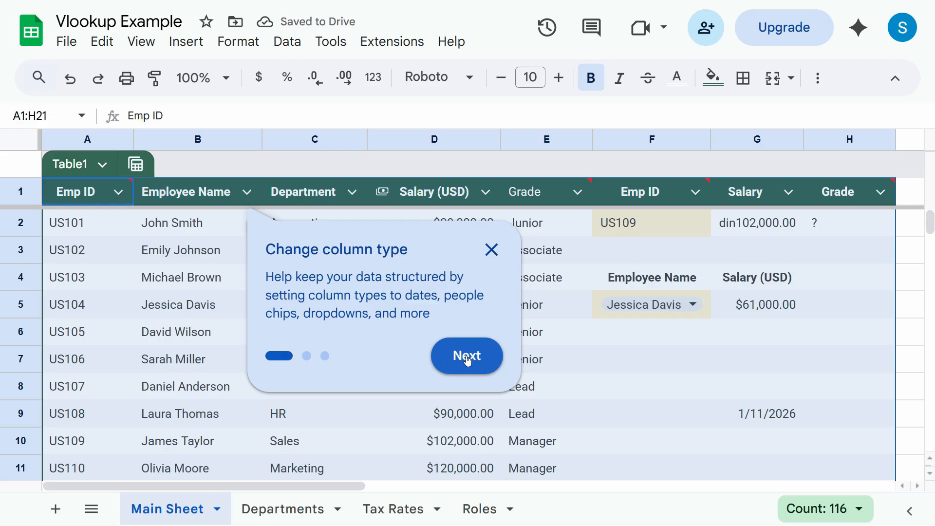
pyautogui.click(443, 355)
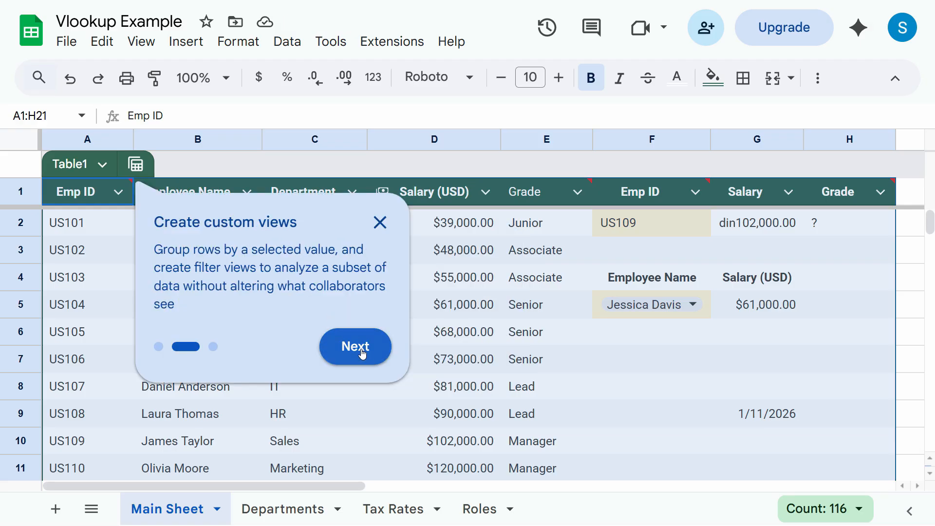
pyautogui.click(363, 354)
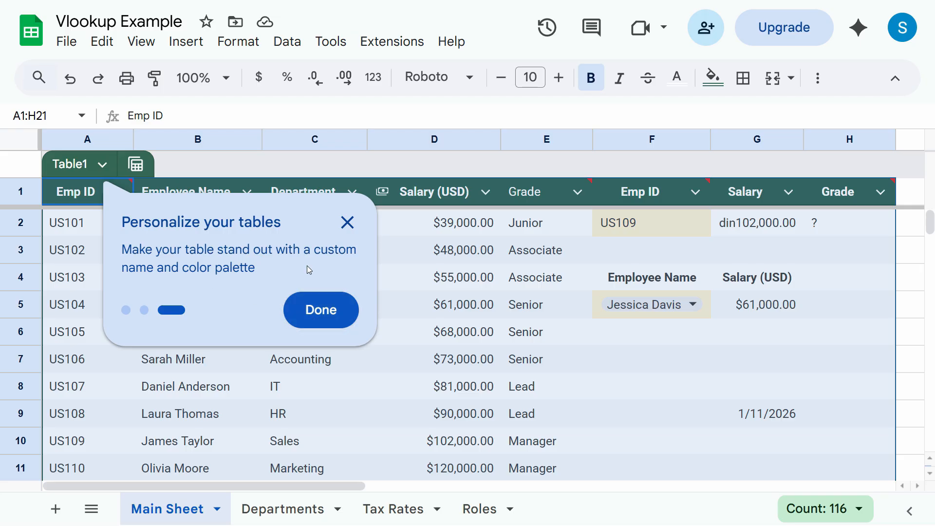
pyautogui.click(321, 312)
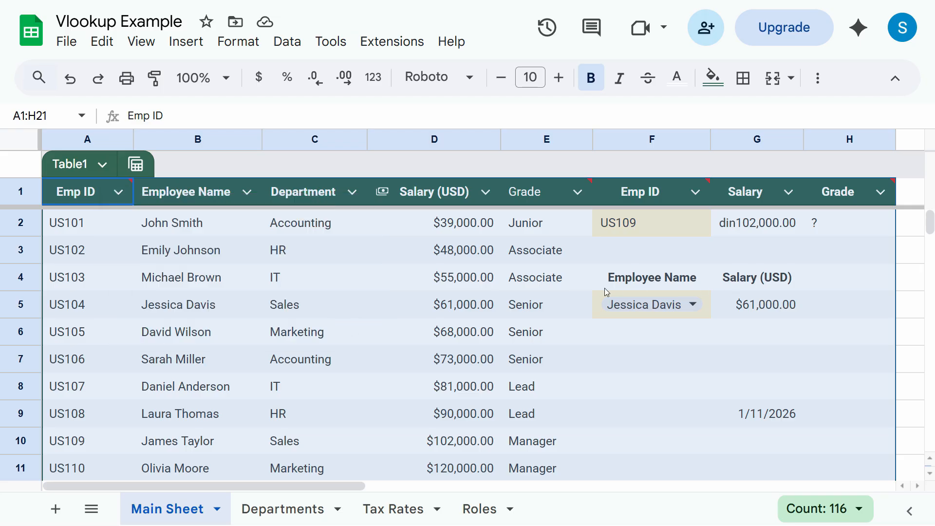
pyautogui.click(658, 336)
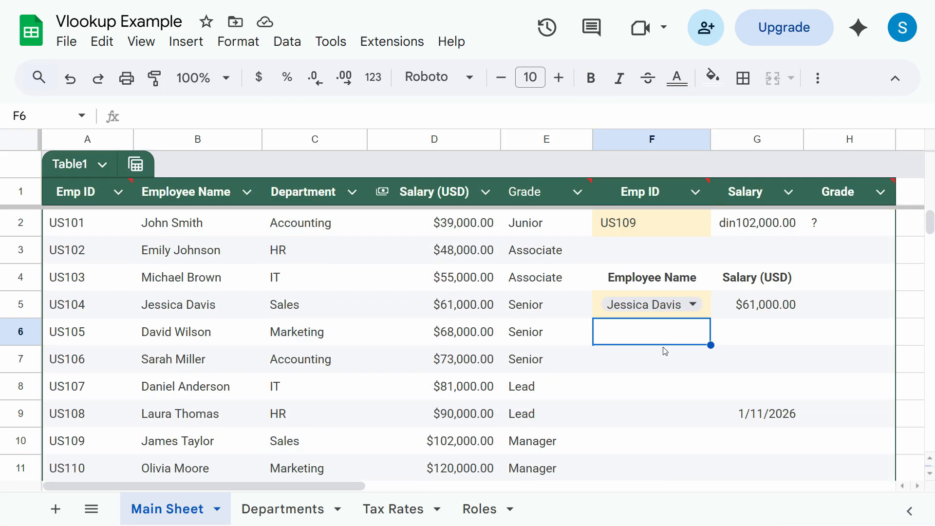
pyautogui.hotkey('ctrl', 'z')
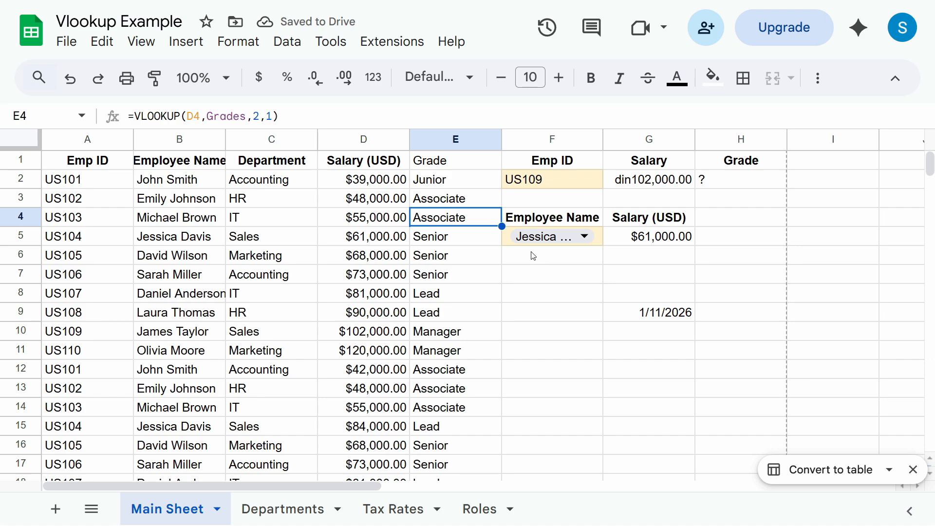
# - Open and dismiss the context menu for cell C7
pyautogui.rightClick(306, 274)
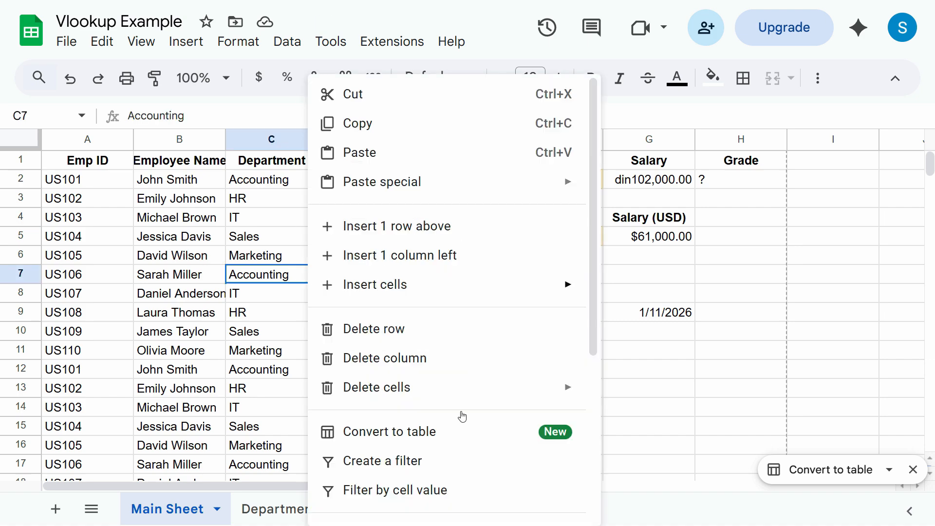
pyautogui.scroll(-4, 496, 355)
pyautogui.click(653, 293)
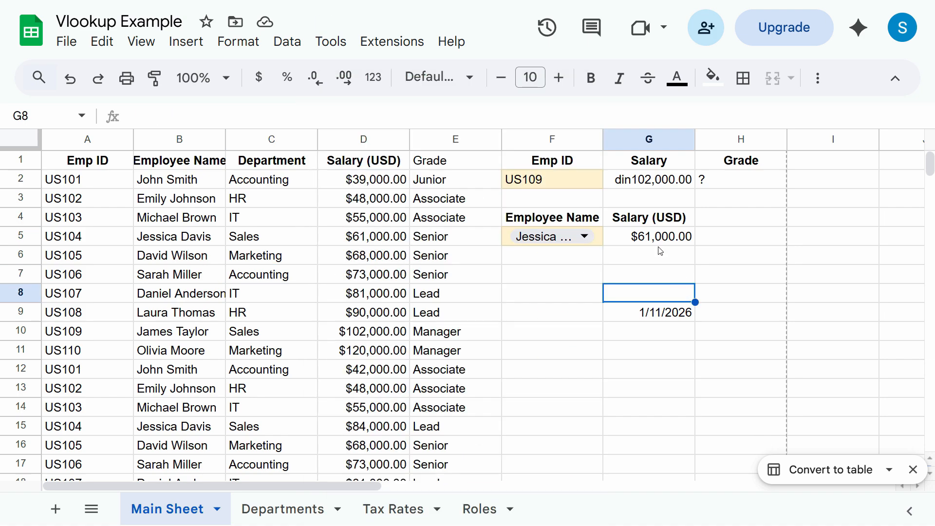
# - Select column F with the Emp ID heading and bring up its column menu
pyautogui.click(551, 165)
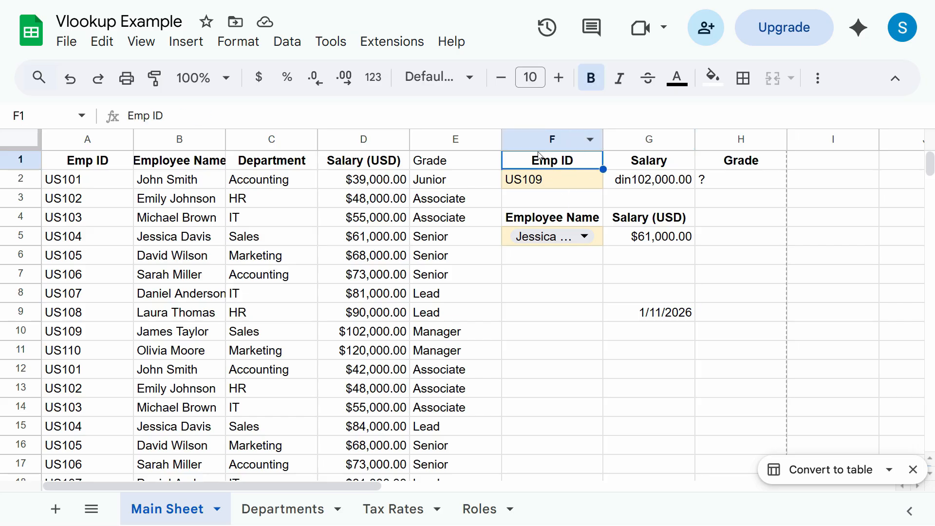
pyautogui.click(552, 138)
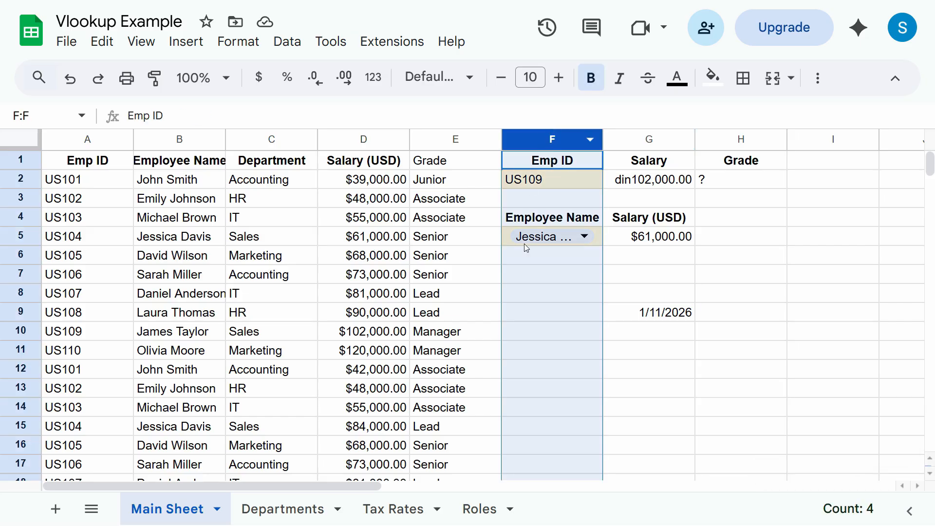
pyautogui.click(444, 238)
pyautogui.click(549, 141)
pyautogui.rightClick(545, 180)
pyautogui.click(476, 258)
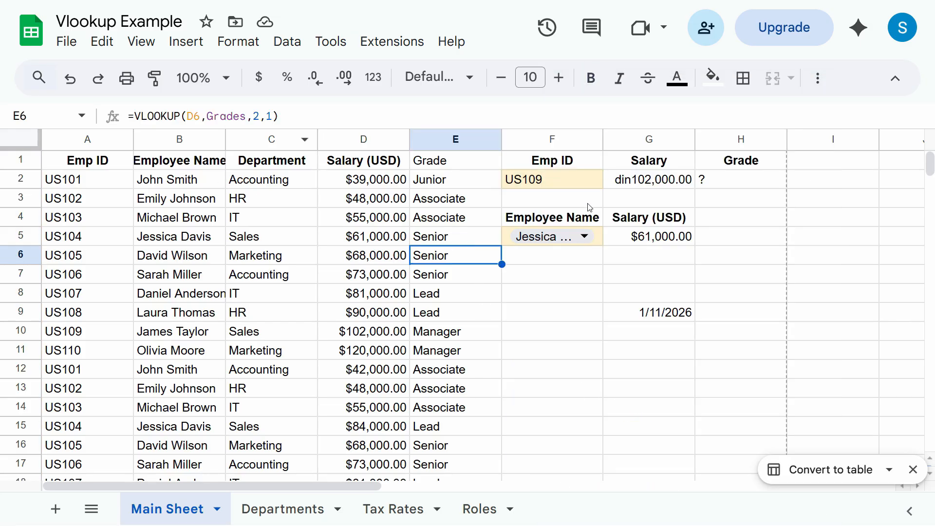
pyautogui.rightClick(544, 139)
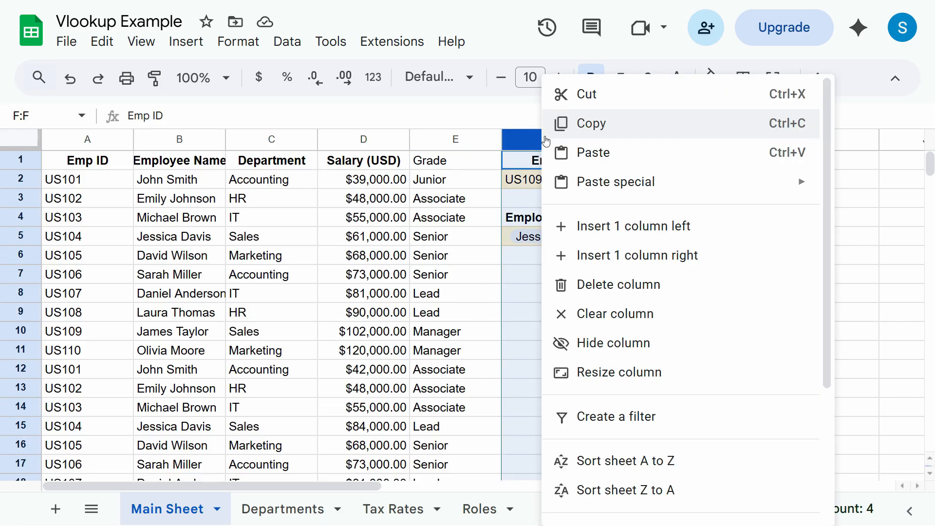
# - Insert a new column left of F and clear its contents
pyautogui.click(612, 234)
pyautogui.click(541, 275)
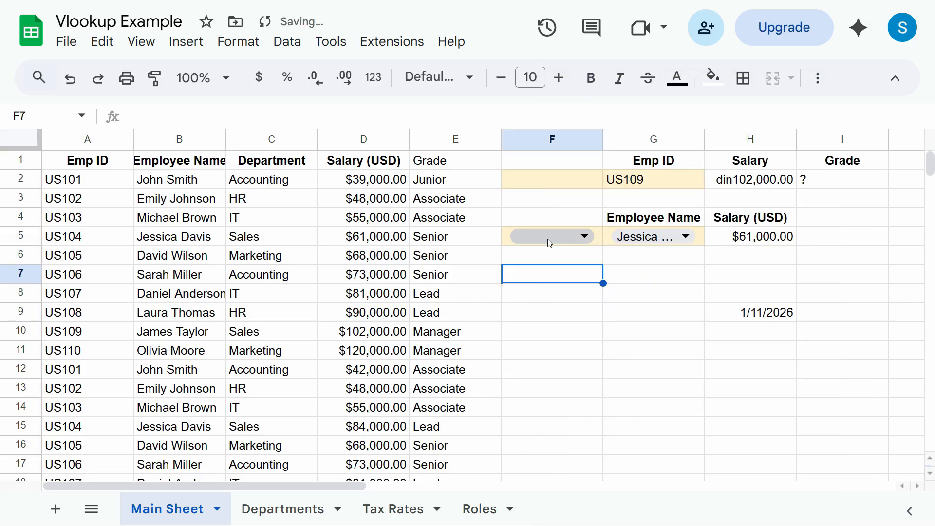
pyautogui.click(568, 139)
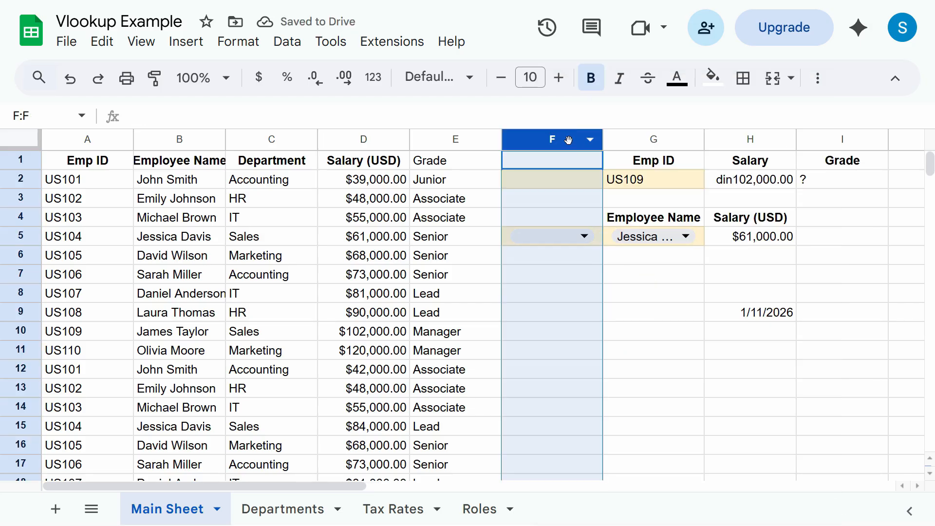
pyautogui.rightClick(569, 140)
pyautogui.click(633, 313)
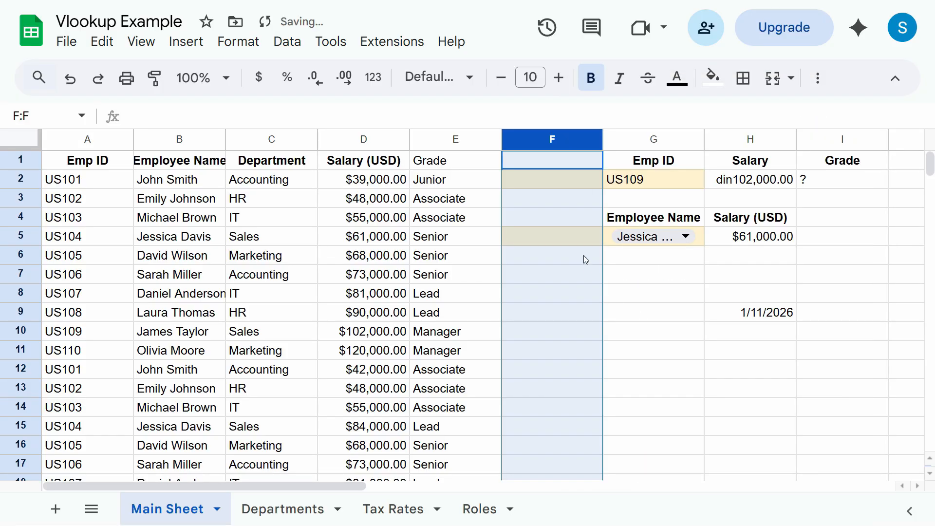
# - Clear all formatting from the new column F
pyautogui.click(577, 202)
pyautogui.click(574, 146)
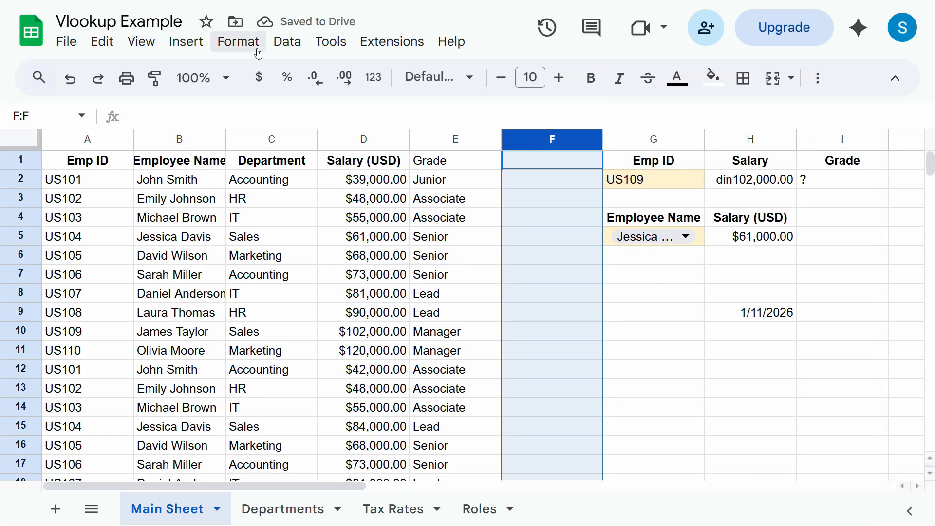
pyautogui.click(237, 43)
pyautogui.click(293, 484)
# - Convert the data range A1:I21 into Table1 from cell B7's menu
pyautogui.click(292, 180)
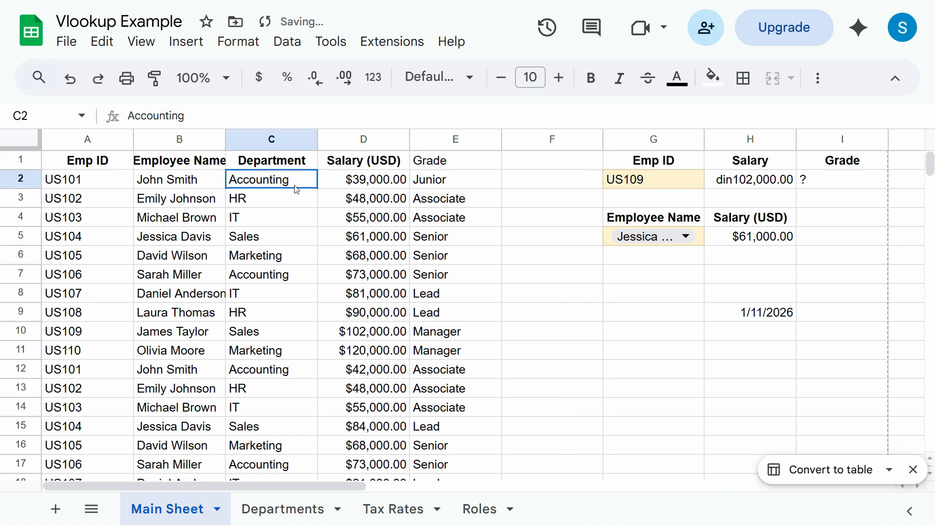
pyautogui.rightClick(210, 274)
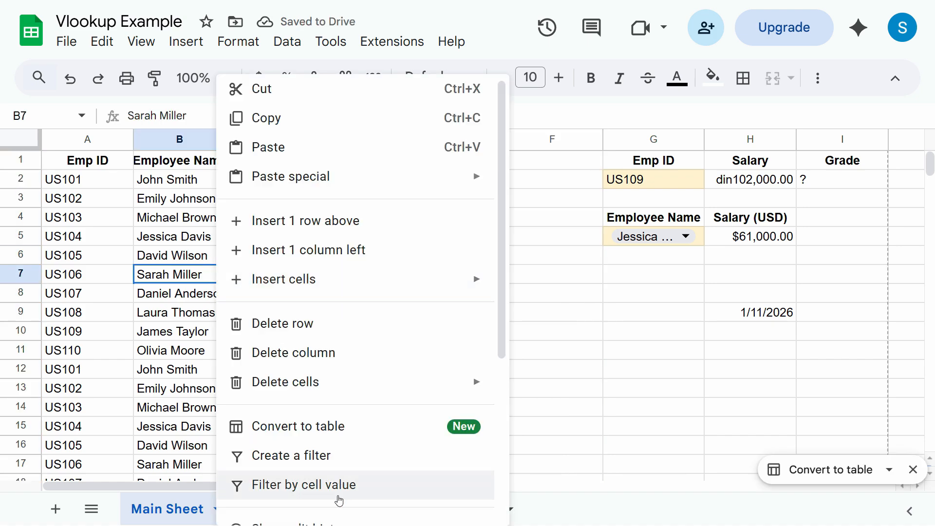
pyautogui.scroll(-3, 341, 494)
pyautogui.click(309, 307)
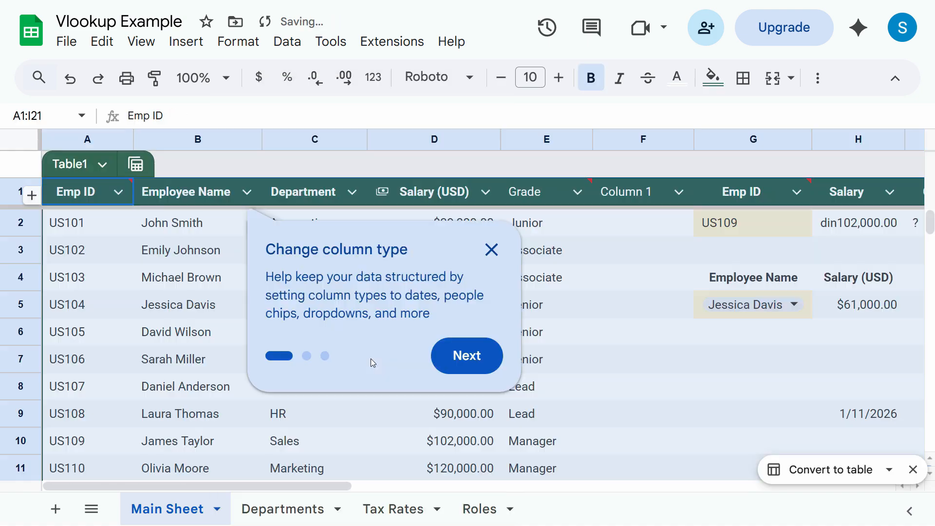
# - Dismiss the table tips and undo the Table1 conversion
pyautogui.click(600, 343)
pyautogui.click(628, 280)
pyautogui.click(492, 249)
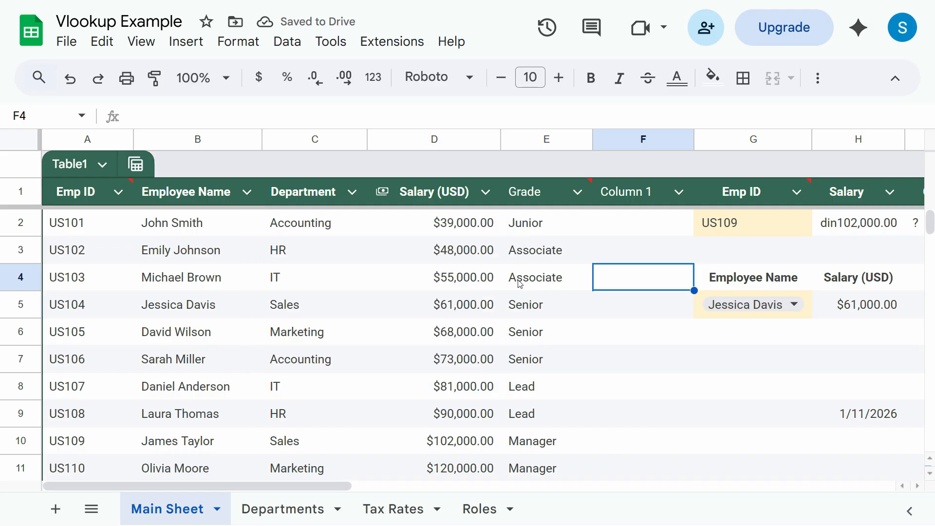
pyautogui.hotkey('ctrl', 'z')
# - Check the plain range by selecting column F, D4, lookup cells G1:H6 and F3
pyautogui.click(547, 141)
pyautogui.click(548, 141)
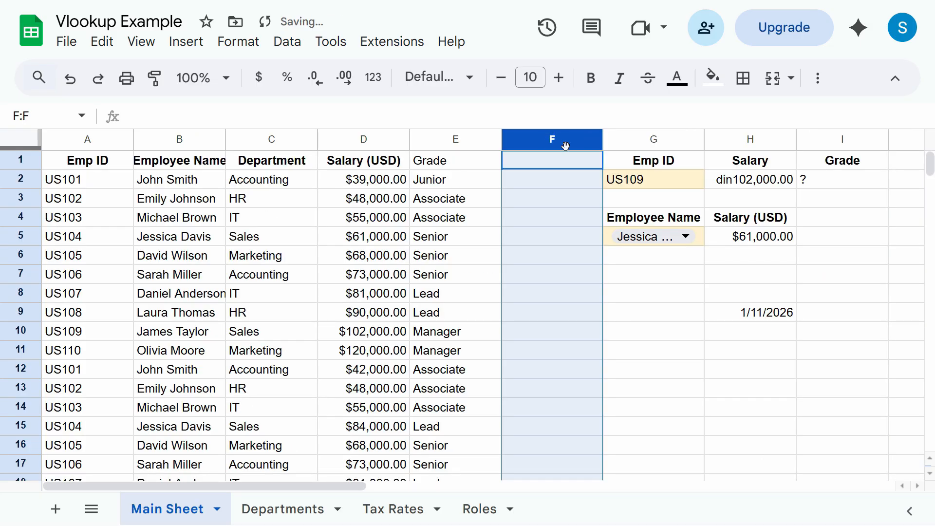
pyautogui.click(360, 217)
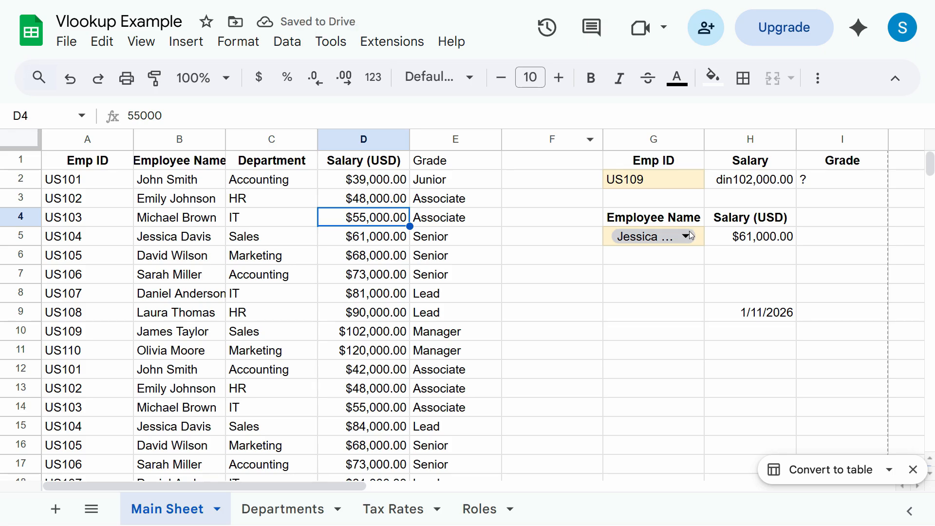
pyautogui.moveTo(665, 162); pyautogui.dragTo(763, 258)
pyautogui.click(554, 198)
pyautogui.hotkey('ctrl', '+')
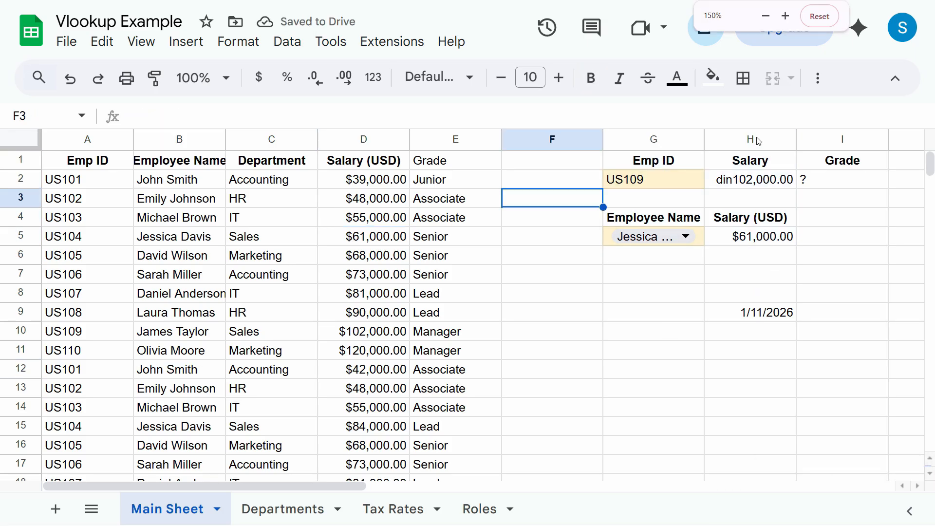
# - Copy the lookup block G1:I9 one row lower to start at G2, then select a cell in the employee data
pyautogui.click(664, 159)
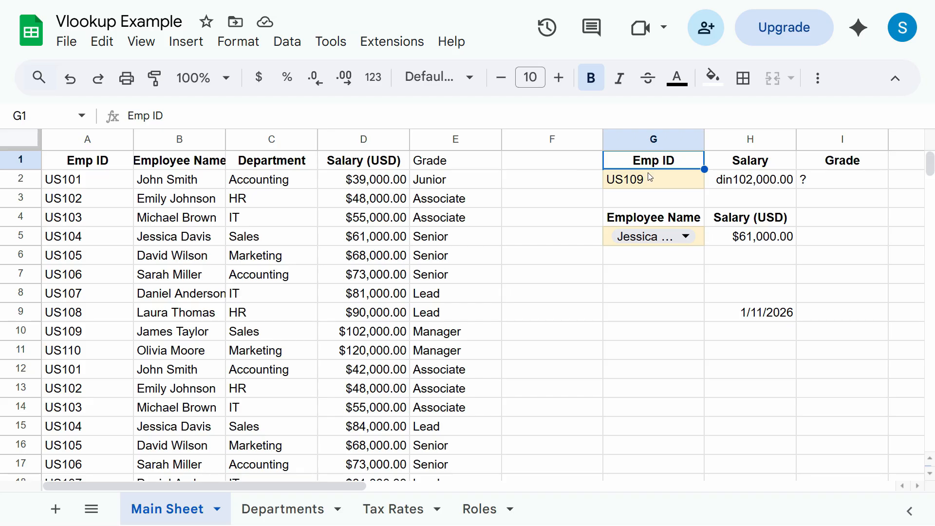
pyautogui.moveTo(650, 178); pyautogui.dragTo(818, 317)
pyautogui.hotkey('ctrl', 'c')
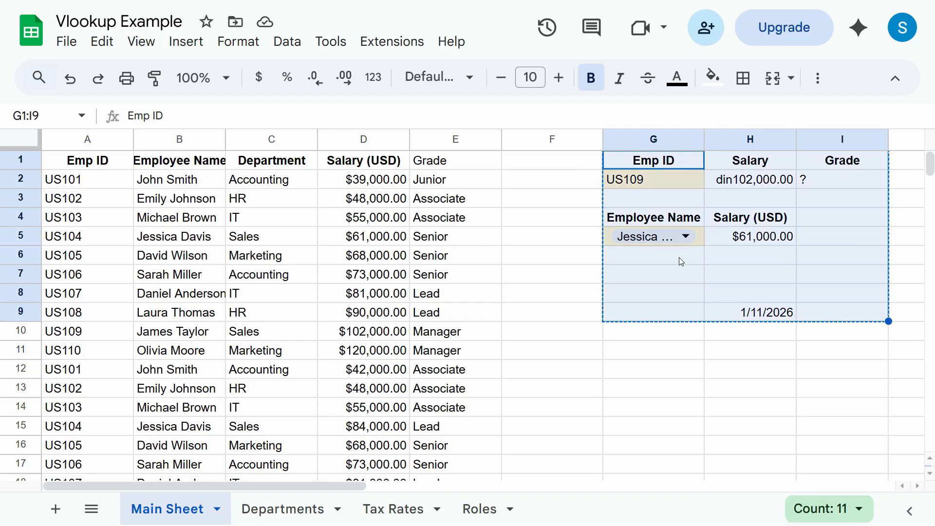
pyautogui.click(632, 182)
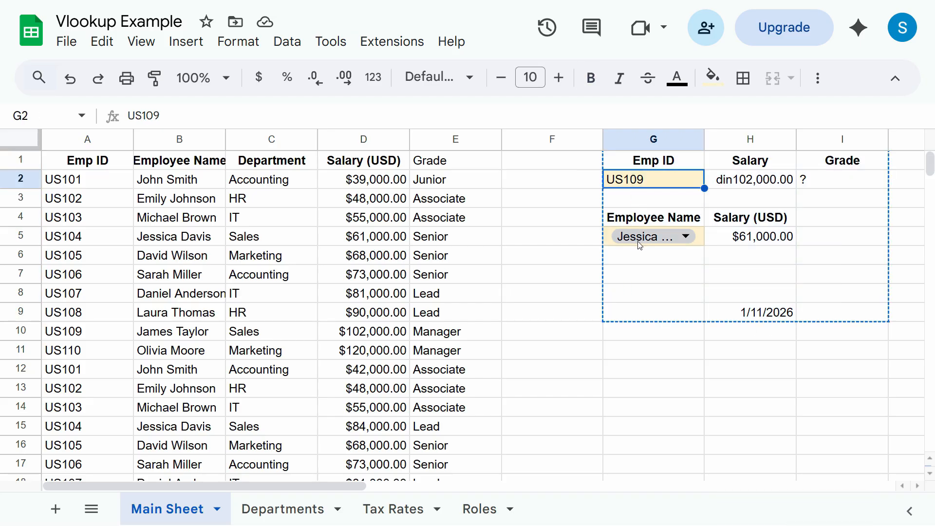
pyautogui.hotkey('ctrl', 'v')
pyautogui.click(655, 164)
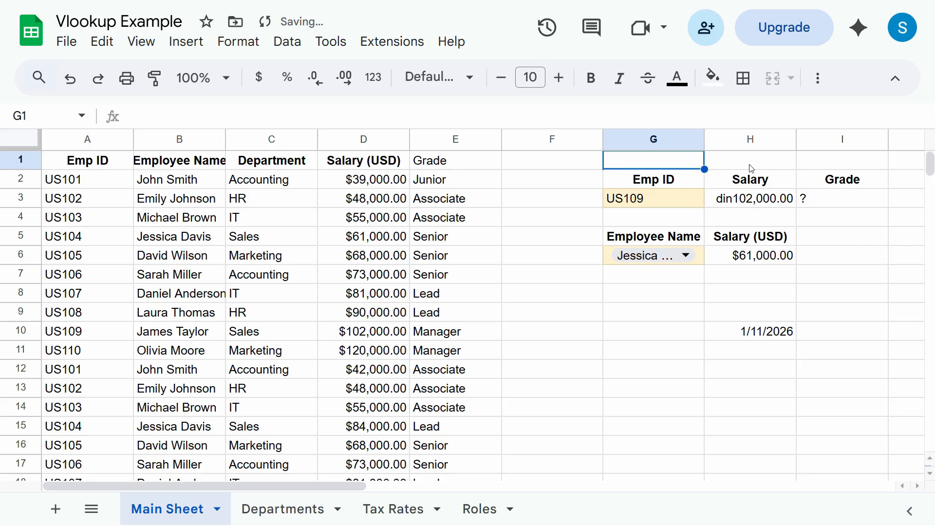
pyautogui.click(238, 199)
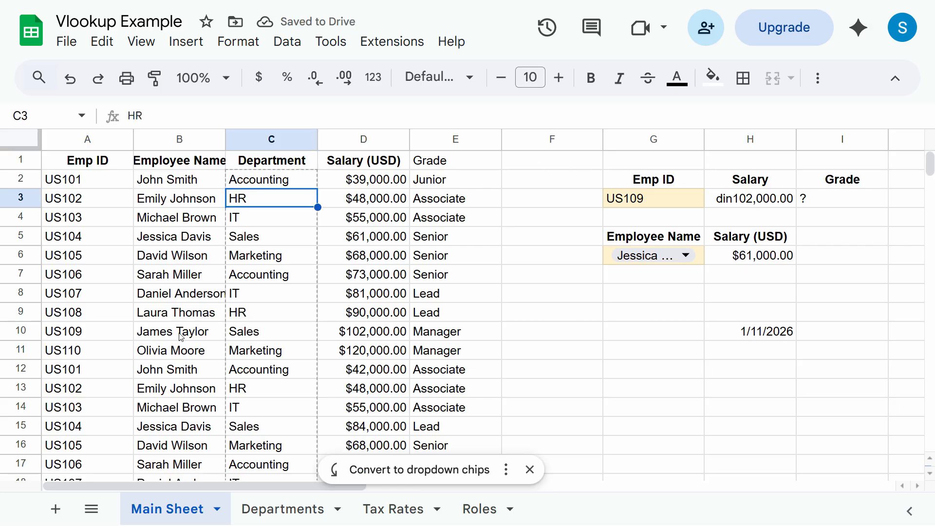
pyautogui.click(166, 255)
# - Convert the employee data A1:E21 into Table1 from a data cell's right-click menu
pyautogui.rightClick(151, 236)
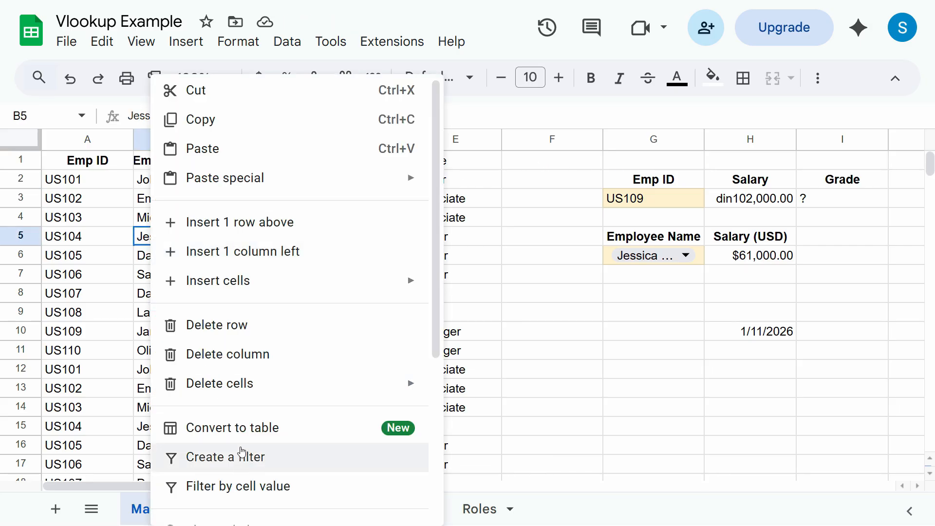
pyautogui.click(244, 430)
pyautogui.click(643, 304)
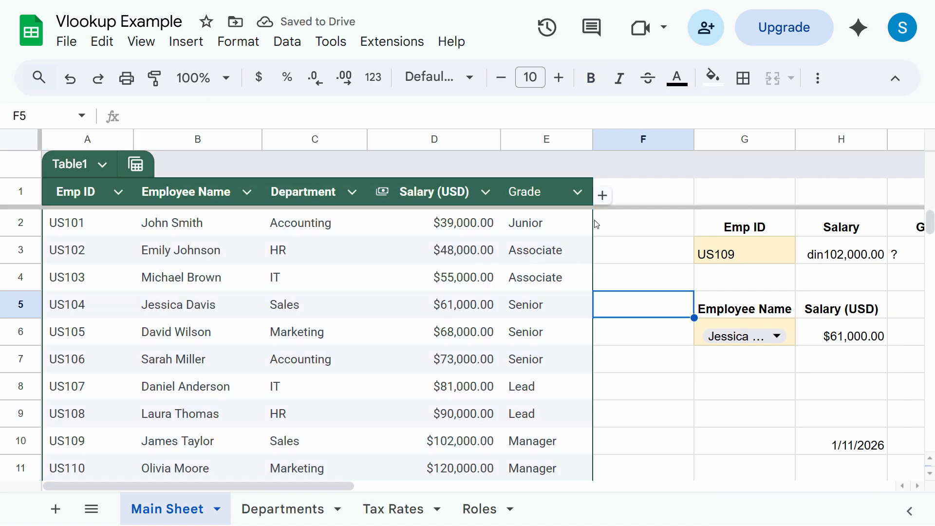
# - Inspect the Department, Emp ID and Grade column options, closing the validation rules panel
pyautogui.click(450, 302)
pyautogui.click(312, 466)
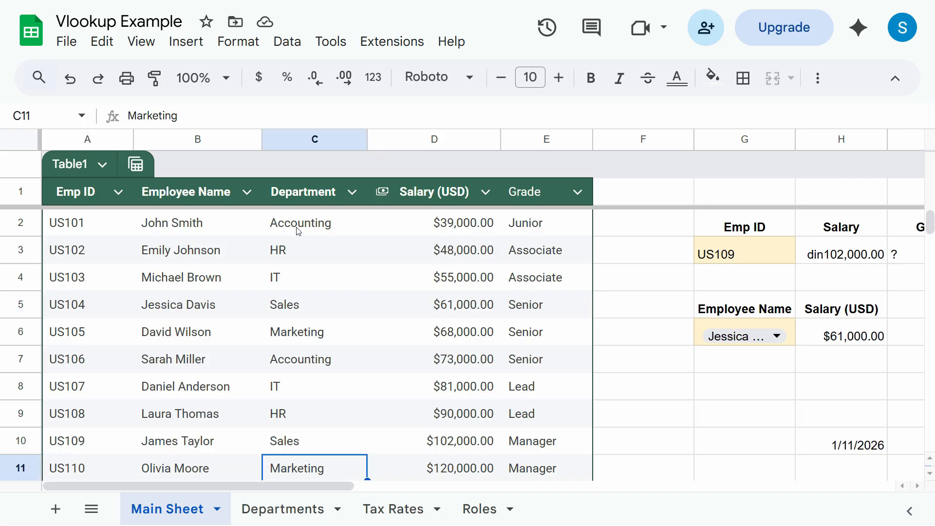
pyautogui.click(299, 230)
pyautogui.rightClick(299, 231)
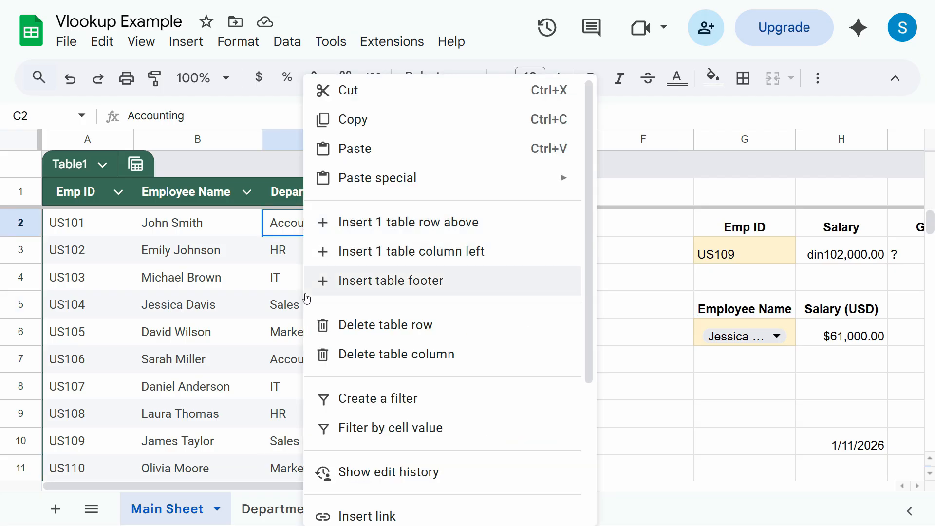
pyautogui.click(290, 336)
pyautogui.click(65, 224)
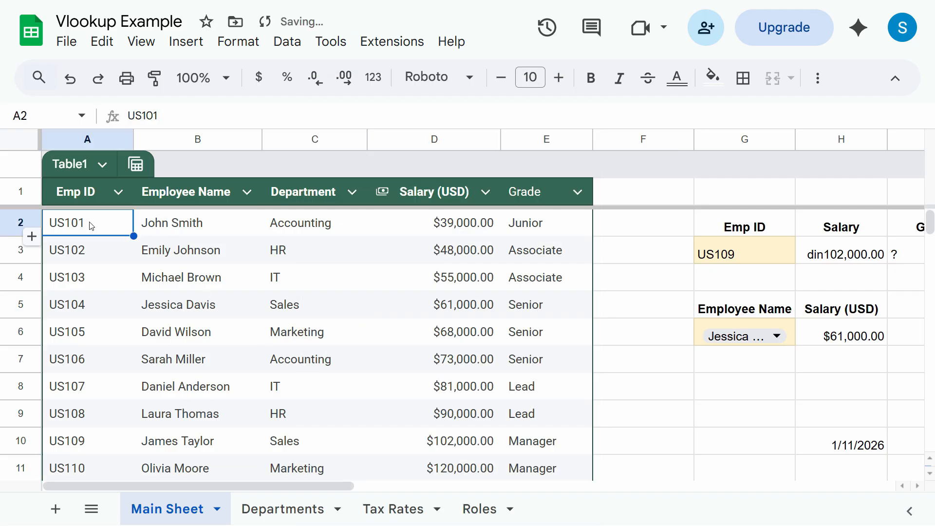
pyautogui.click(118, 193)
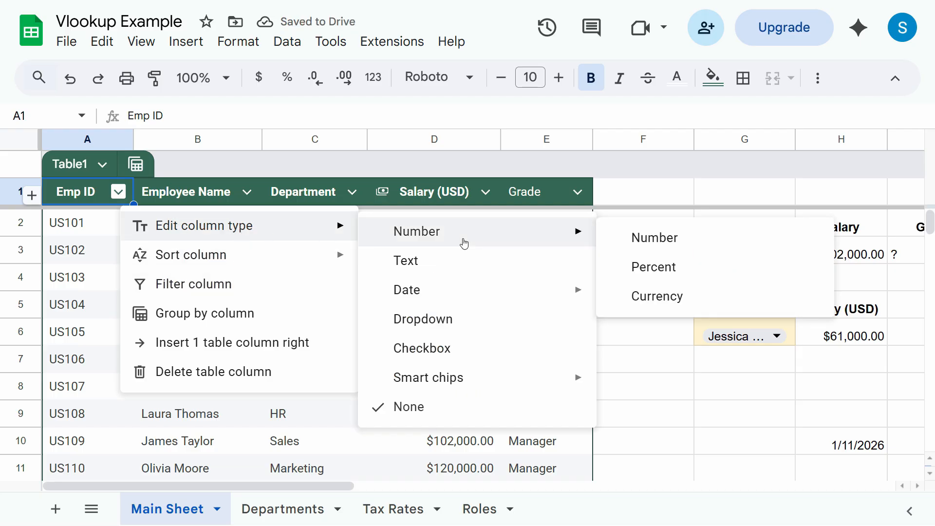
pyautogui.press('Escape')
pyautogui.click(582, 194)
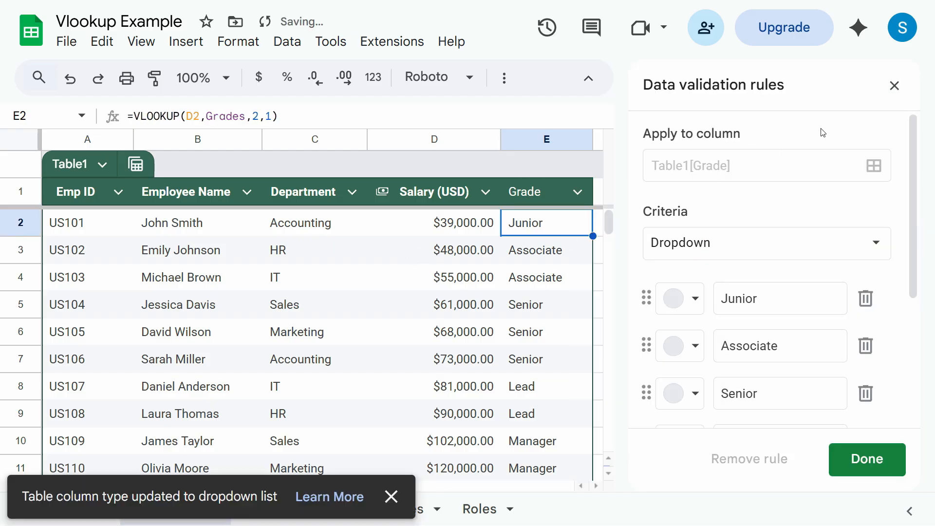
pyautogui.click(894, 85)
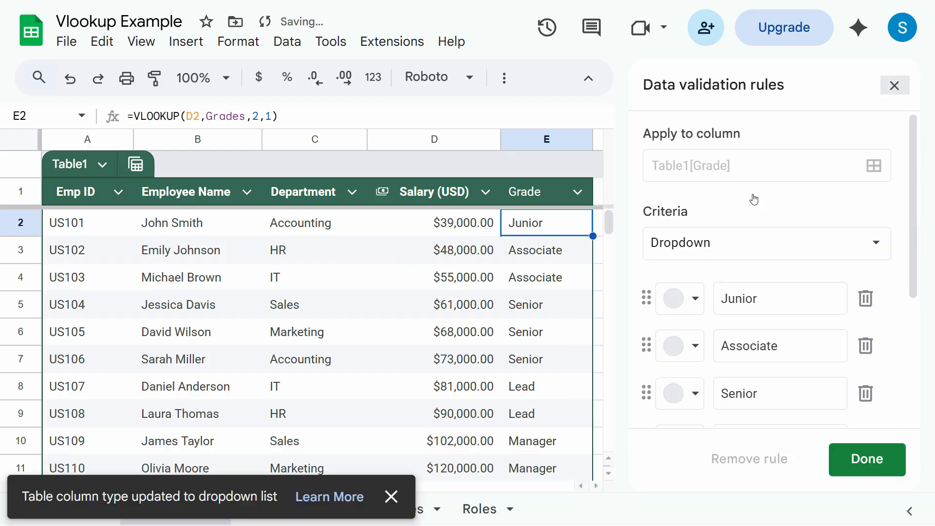
# - Open the actions menu for the first Grade cell E2 and scroll to Dropdown
pyautogui.rightClick(541, 226)
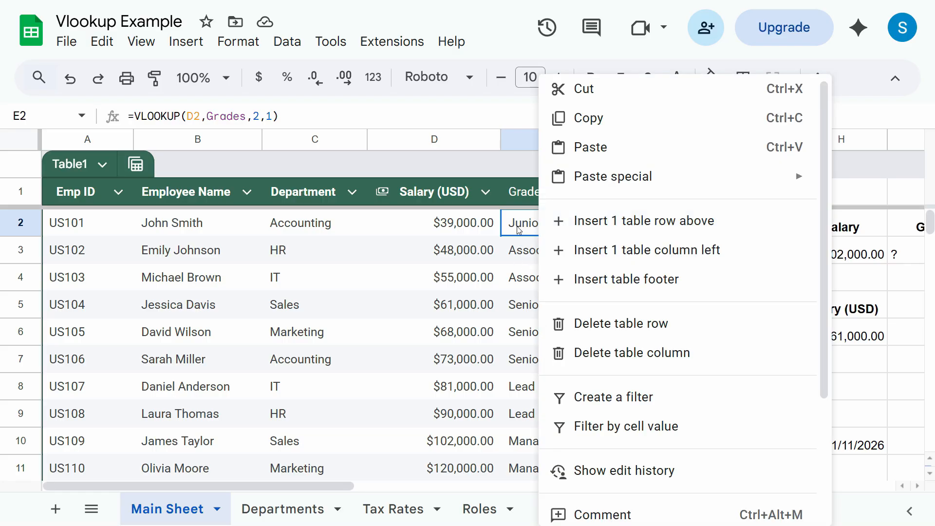
pyautogui.press('Escape')
pyautogui.click(530, 248)
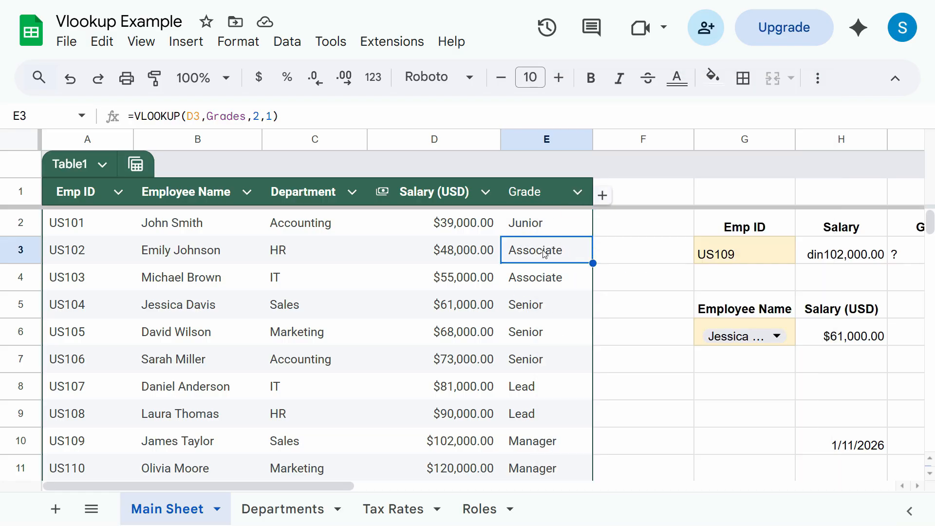
pyautogui.rightClick(534, 232)
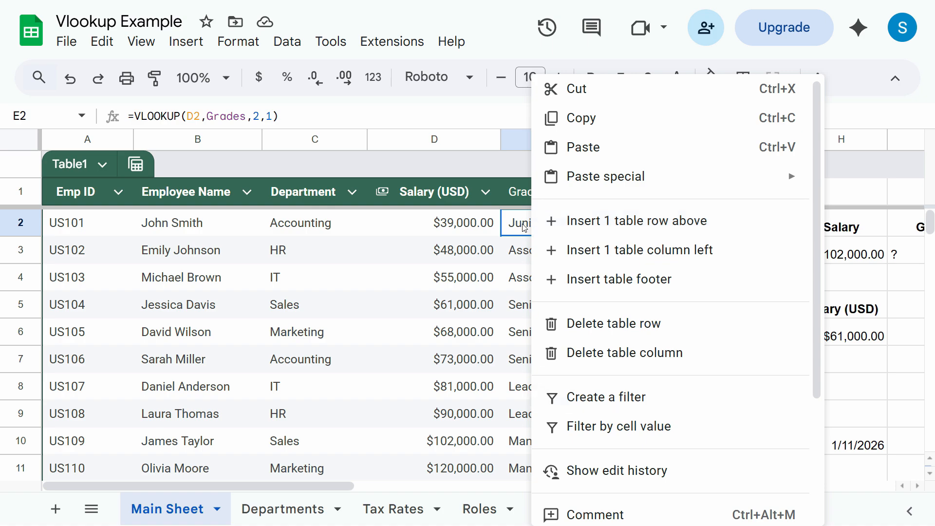
pyautogui.scroll(-3, 647, 352)
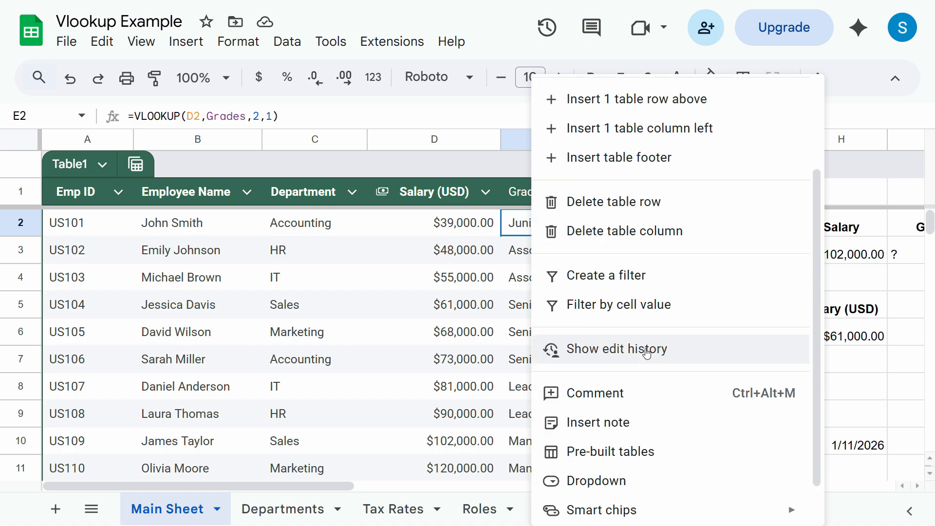
# - Make the Grade column dropdown chips and check the choices in a few grade cells
pyautogui.click(613, 481)
pyautogui.doubleClick(573, 276)
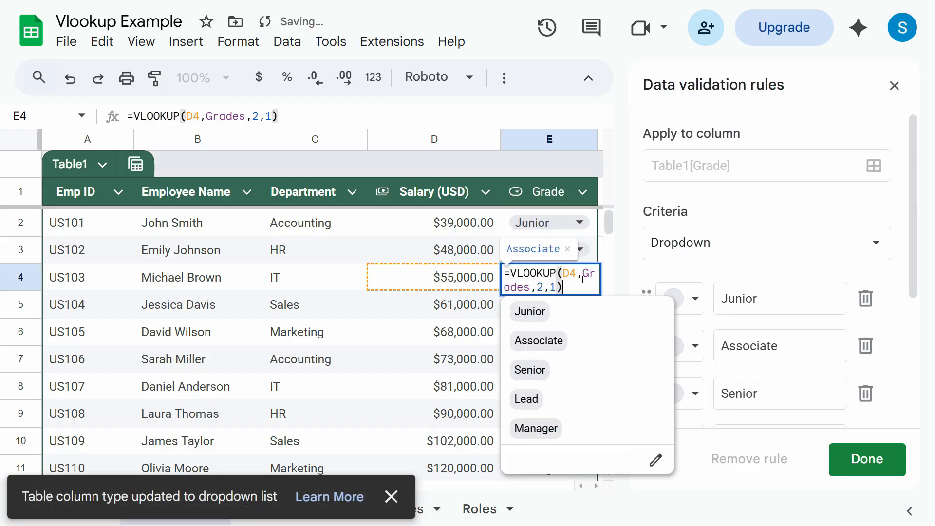
pyautogui.press('Escape')
pyautogui.click(580, 306)
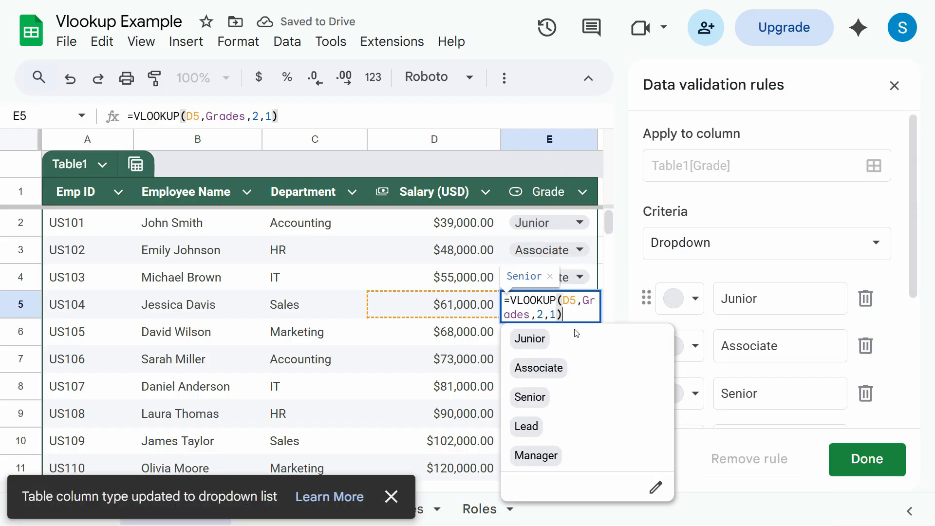
pyautogui.press('Escape')
pyautogui.doubleClick(584, 332)
# - Turn the Department column into dropdown chips and view the options for the IT cell
pyautogui.click(319, 228)
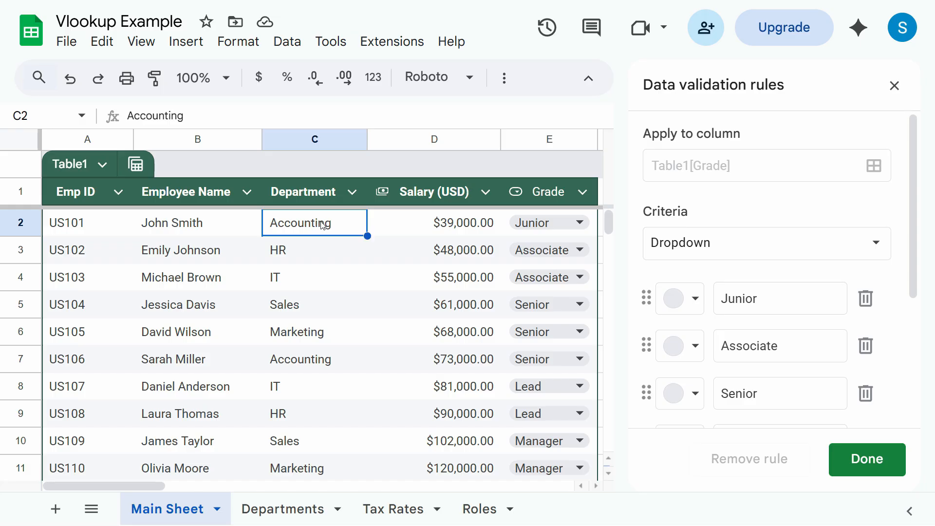
pyautogui.rightClick(322, 224)
pyautogui.press('Escape')
pyautogui.rightClick(287, 228)
pyautogui.scroll(-4, 393, 509)
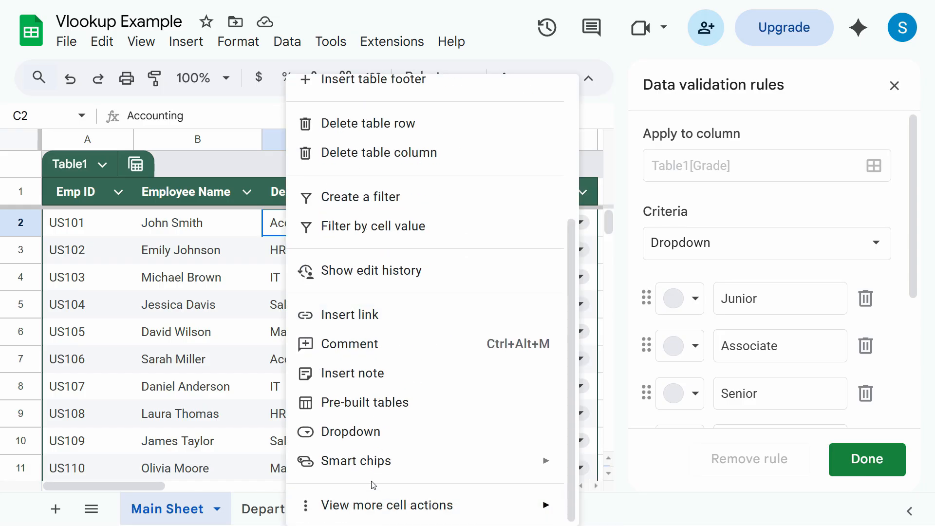
pyautogui.click(343, 432)
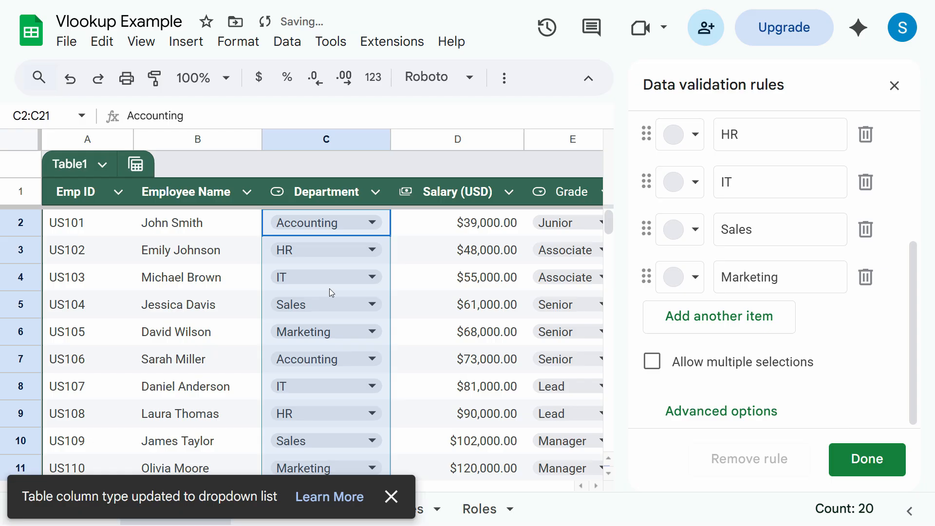
pyautogui.click(361, 278)
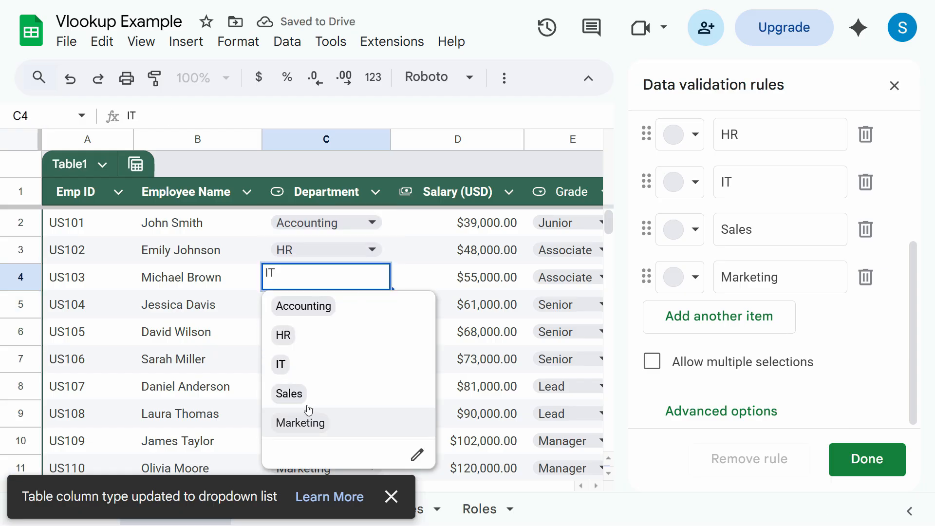
pyautogui.press('Escape')
# - Close the Data validation rules panel and move just outside the table's last row
pyautogui.scroll(-4, 272, 430)
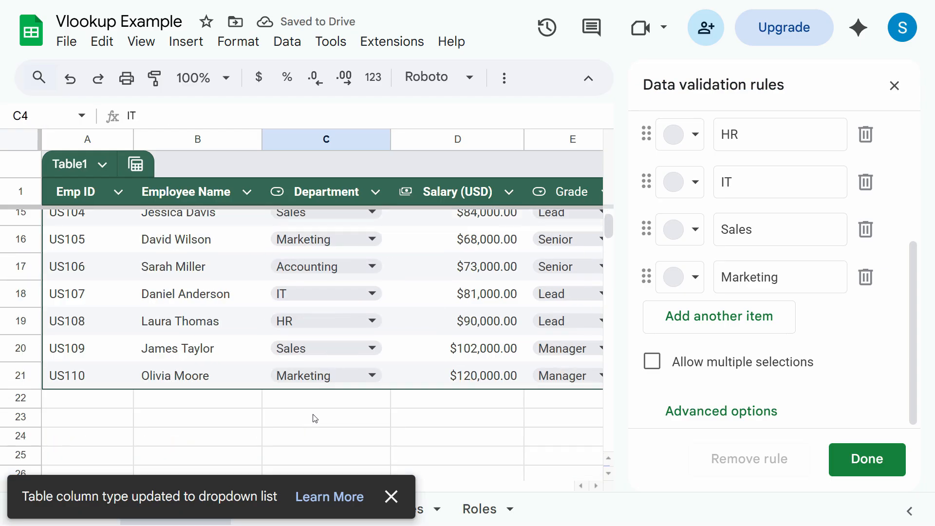
pyautogui.click(523, 383)
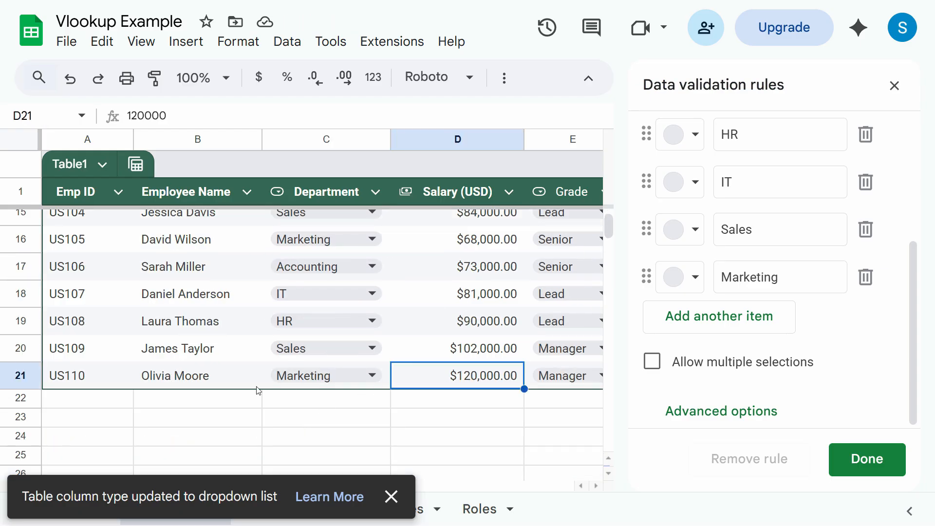
pyautogui.click(895, 86)
pyautogui.press('Right')
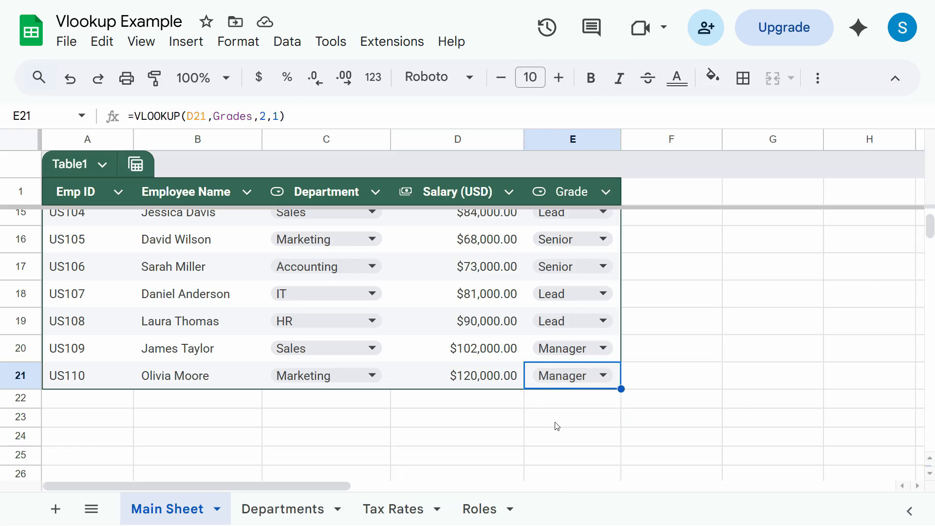
pyautogui.press('Right')
# - Add a new row at the table's end with Emp ID US111 and the new employee's name
pyautogui.click(226, 400)
pyautogui.click(93, 399)
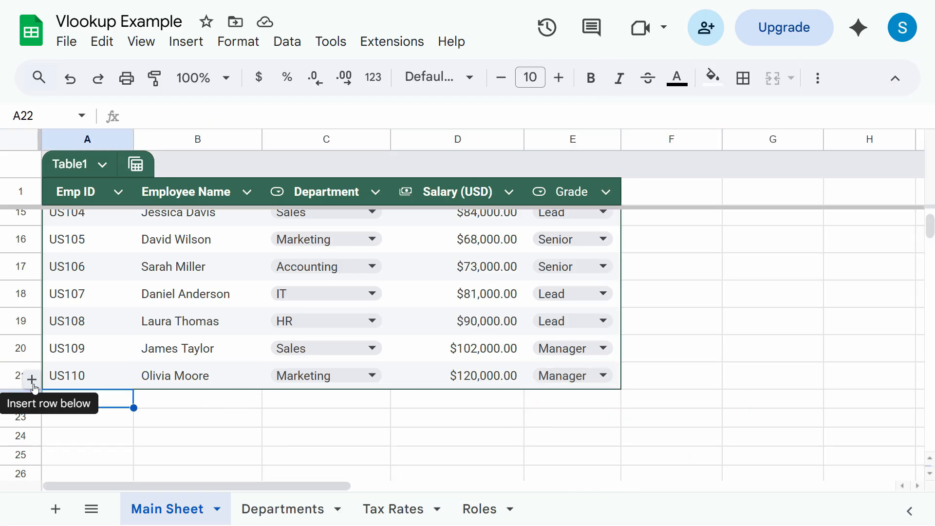
pyautogui.click(32, 380)
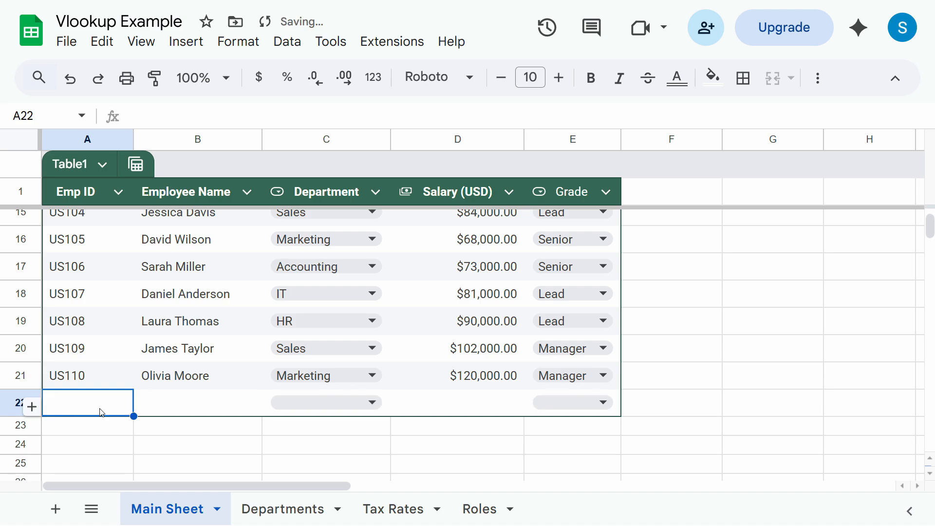
pyautogui.scroll(-2, 107, 407)
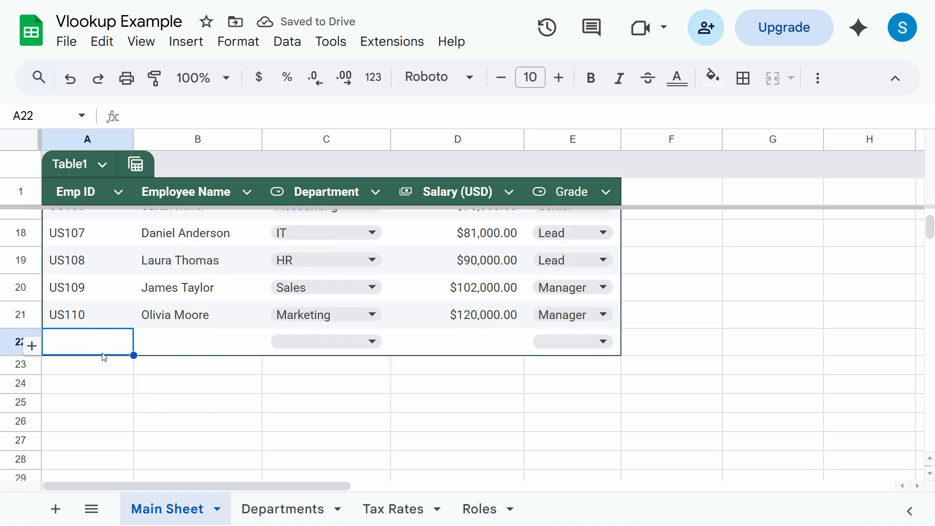
pyautogui.write('US')
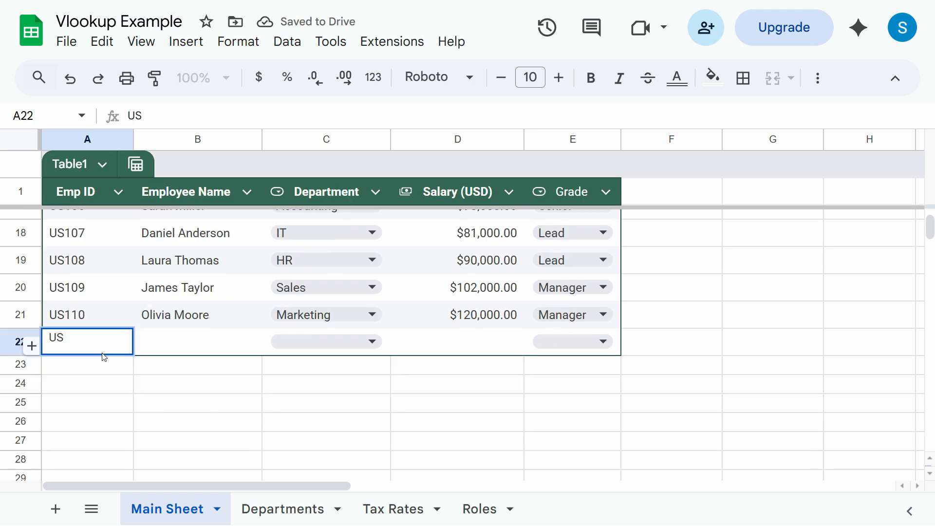
pyautogui.write('111')
pyautogui.press('Tab')
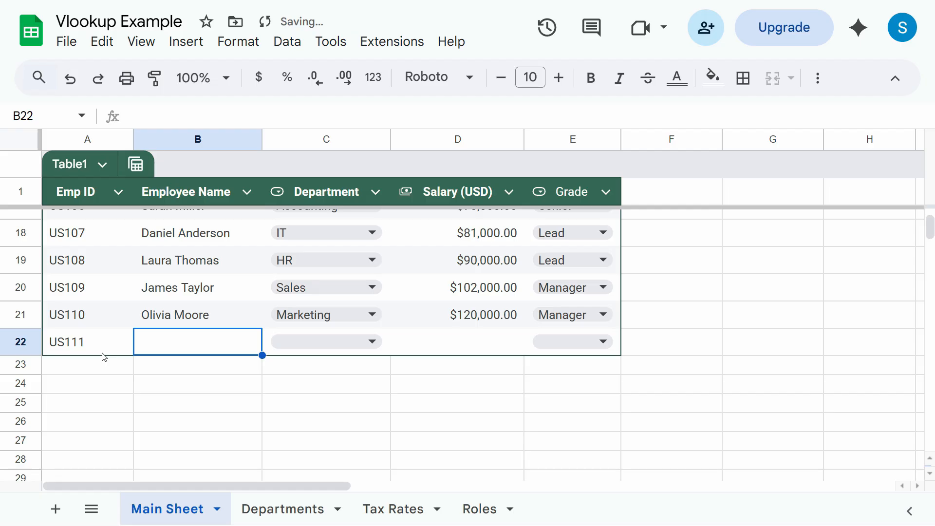
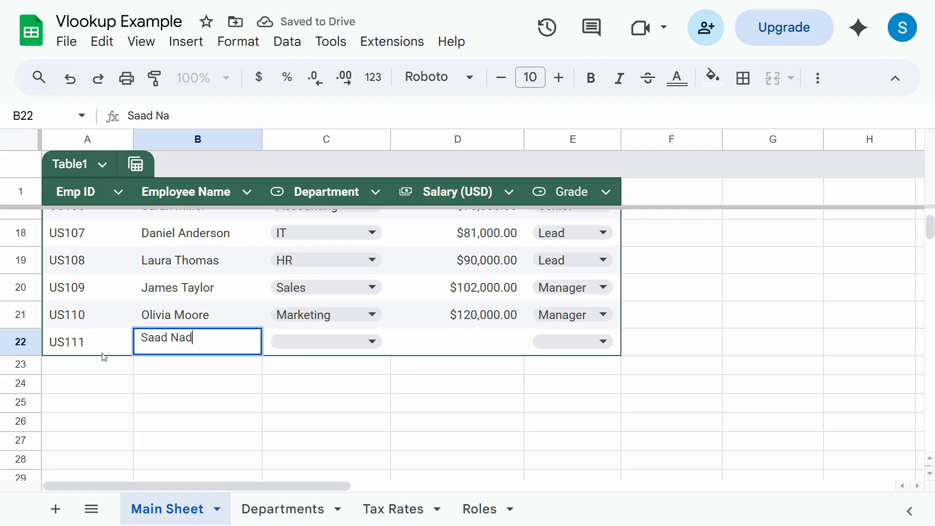
pyautogui.press('Tab')
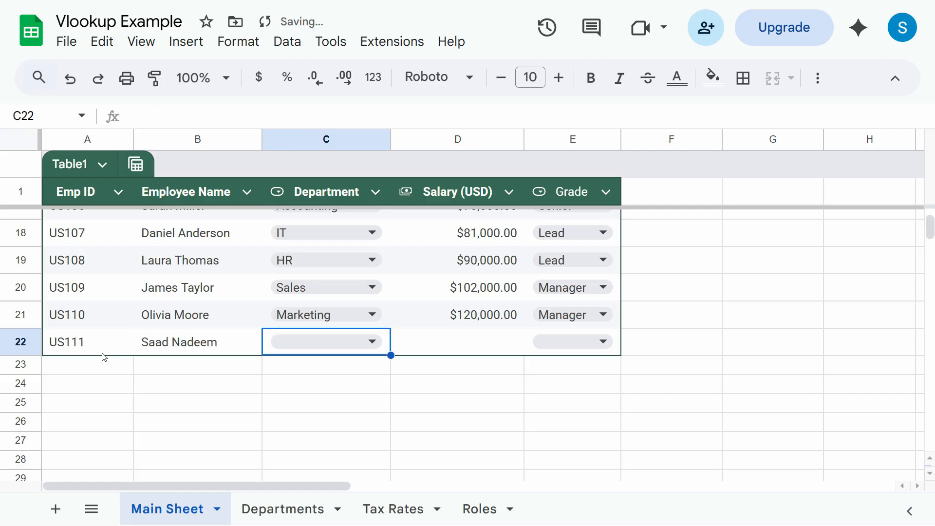
# - Set US111's department to Accounting and salary to 150,000
pyautogui.click(372, 342)
pyautogui.click(313, 376)
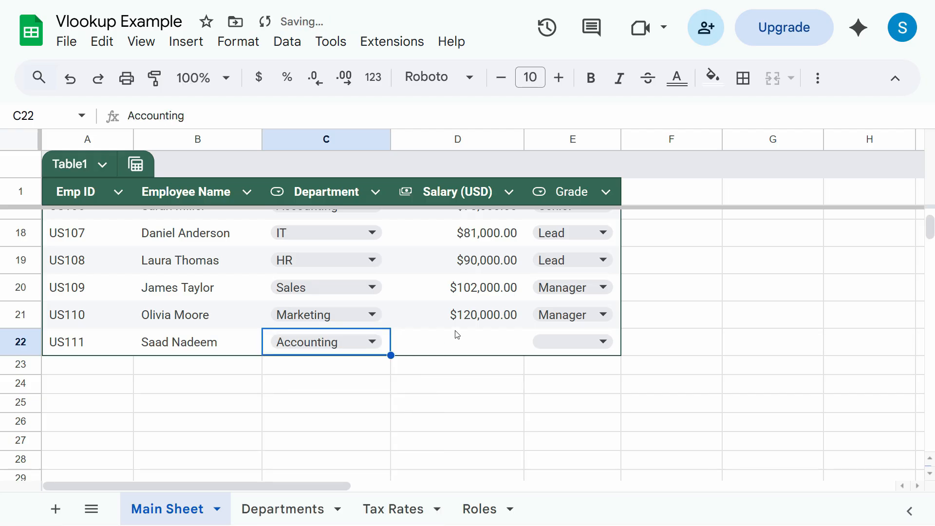
pyautogui.press('Tab')
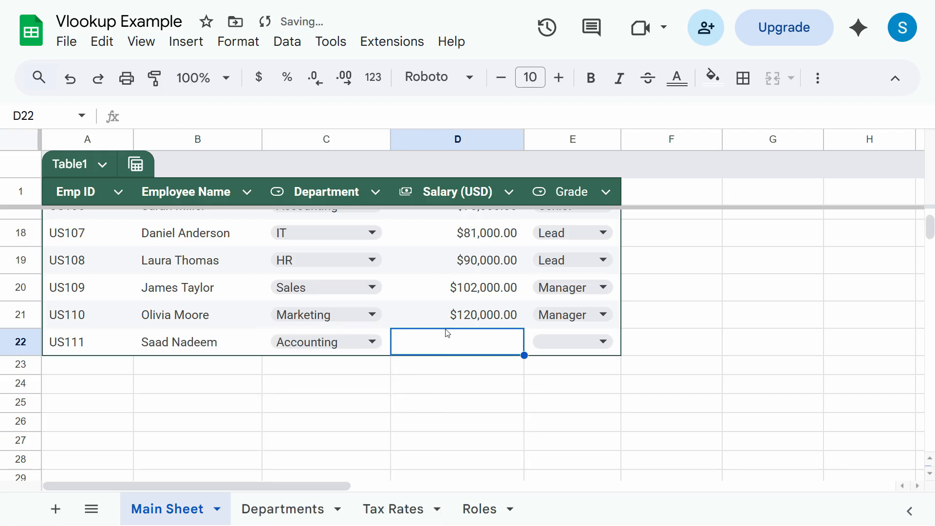
pyautogui.write('15')
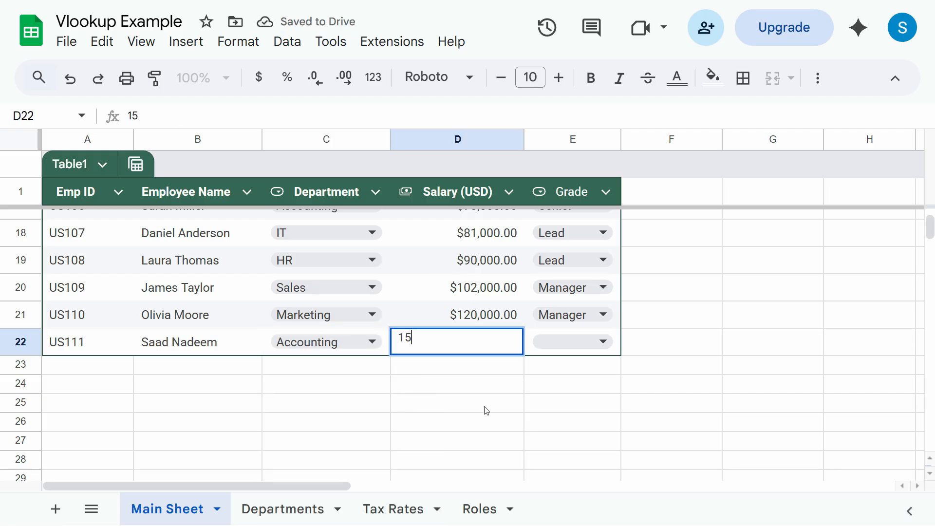
pyautogui.write('0,000')
pyautogui.press('Return')
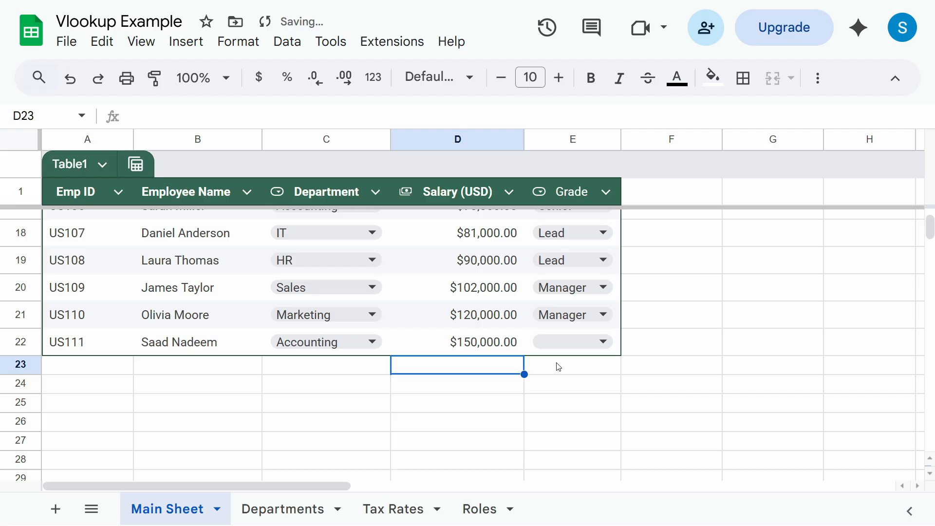
# - Fill E21's VLOOKUP grade formula down to E22, giving US111 the Manager grade
pyautogui.click(593, 338)
pyautogui.click(499, 350)
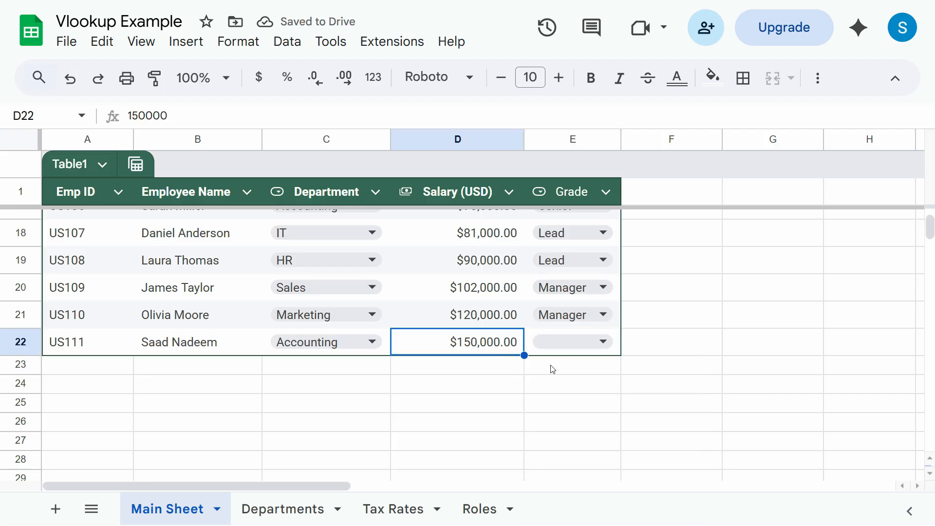
pyautogui.click(581, 342)
pyautogui.click(615, 322)
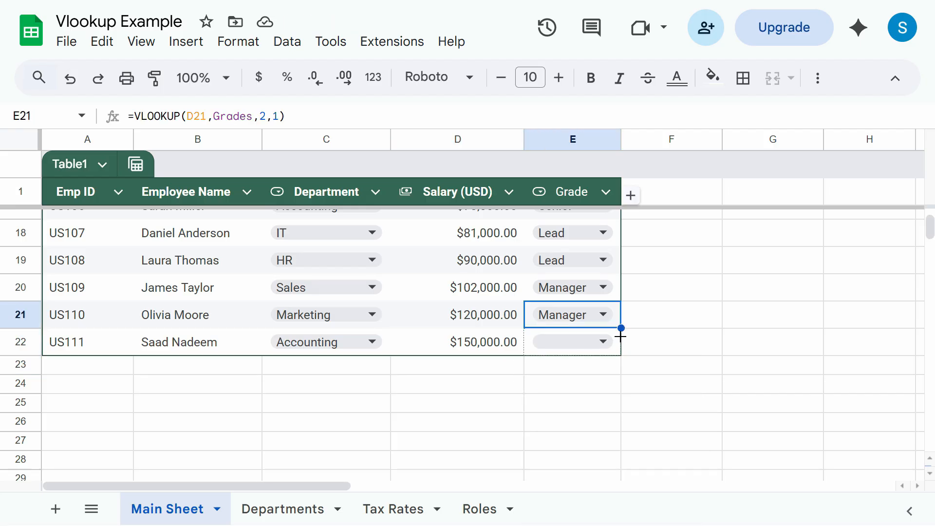
pyautogui.moveTo(620, 354); pyautogui.dragTo(619, 354)
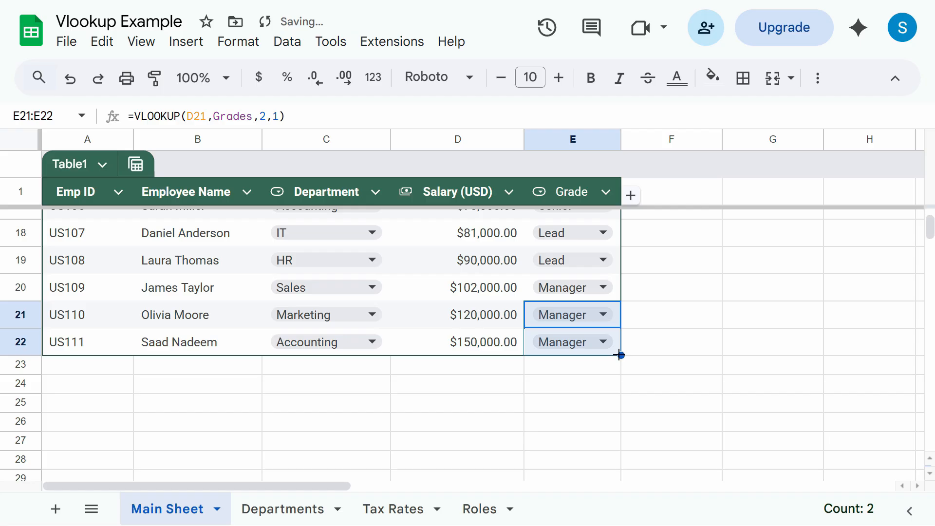
pyautogui.doubleClick(591, 346)
pyautogui.click(773, 383)
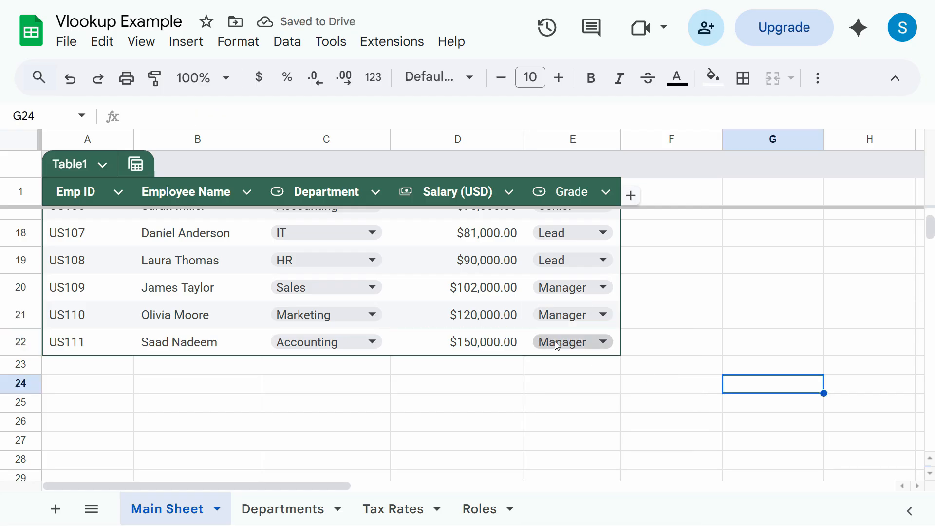
pyautogui.click(445, 316)
pyautogui.click(470, 343)
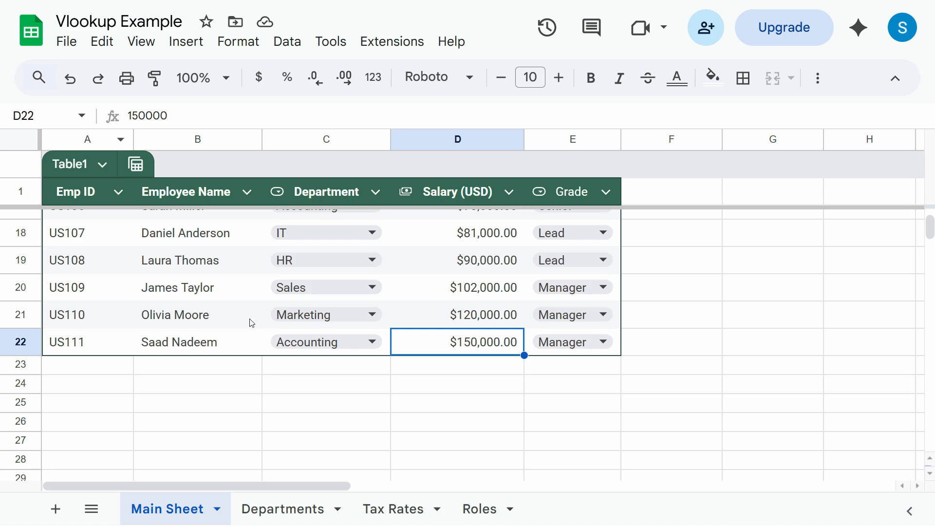
pyautogui.scroll(8, 251, 323)
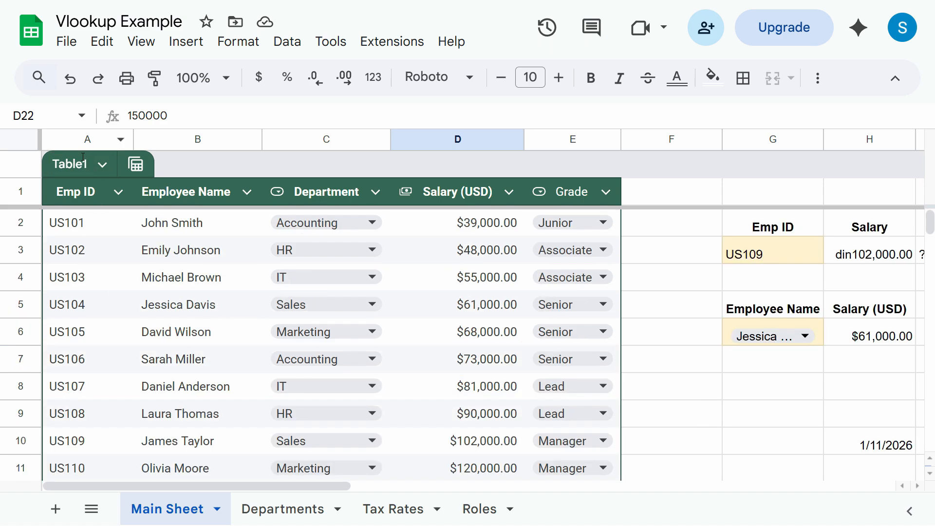
pyautogui.click(63, 224)
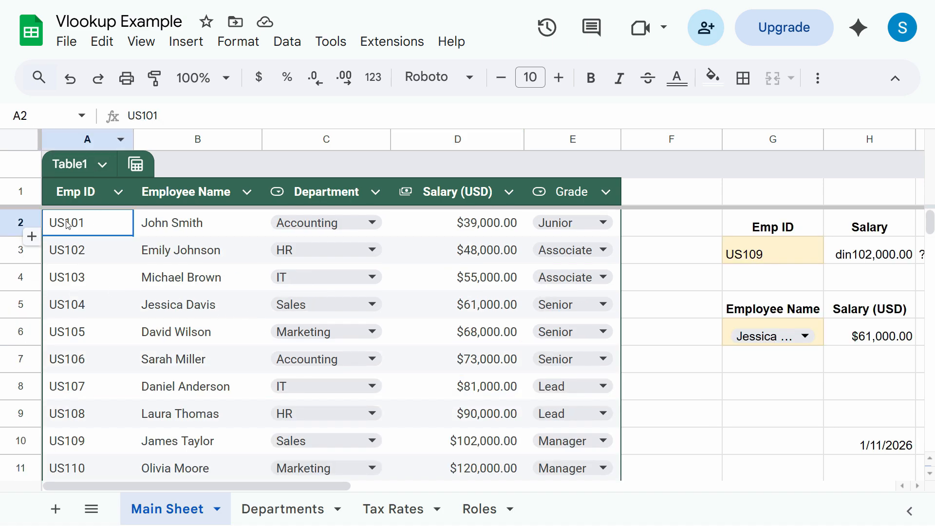
# - Select the whole Emp ID column A and center-align it through Format > Alignment
pyautogui.click(83, 251)
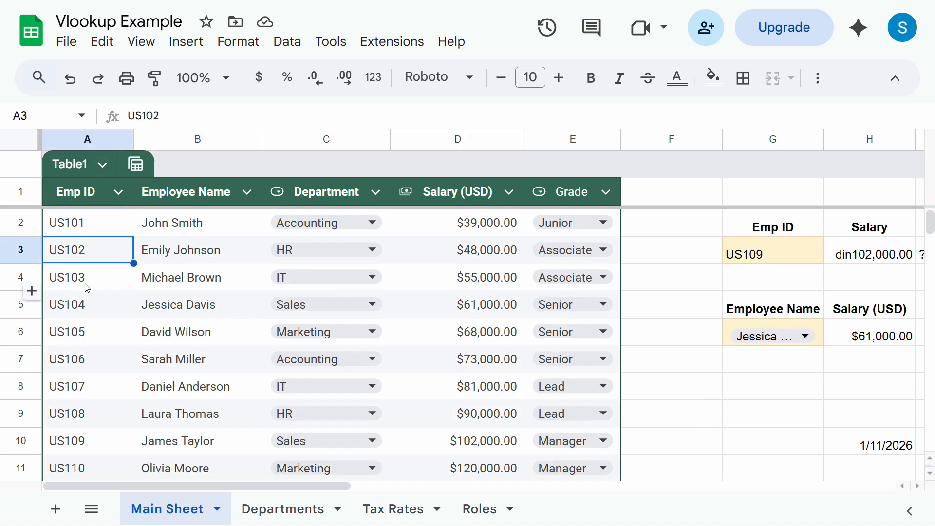
pyautogui.click(96, 196)
pyautogui.click(86, 145)
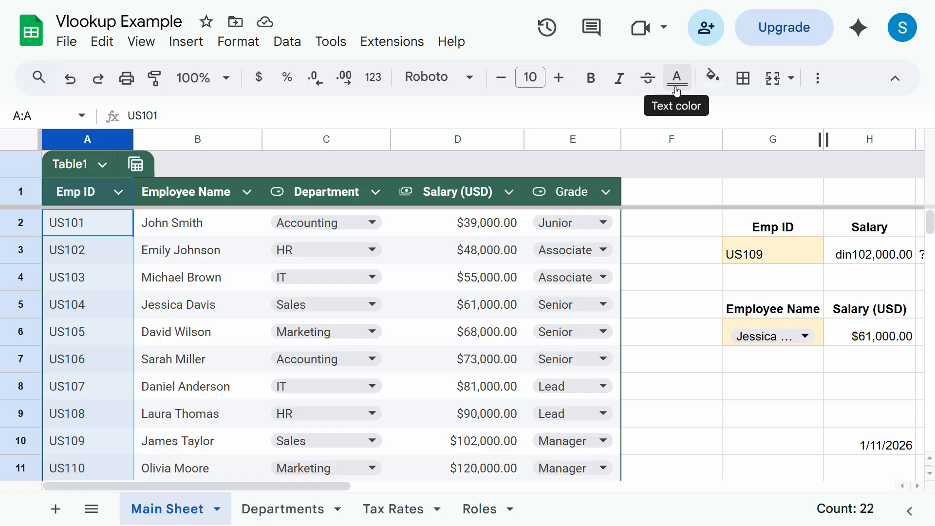
pyautogui.click(239, 43)
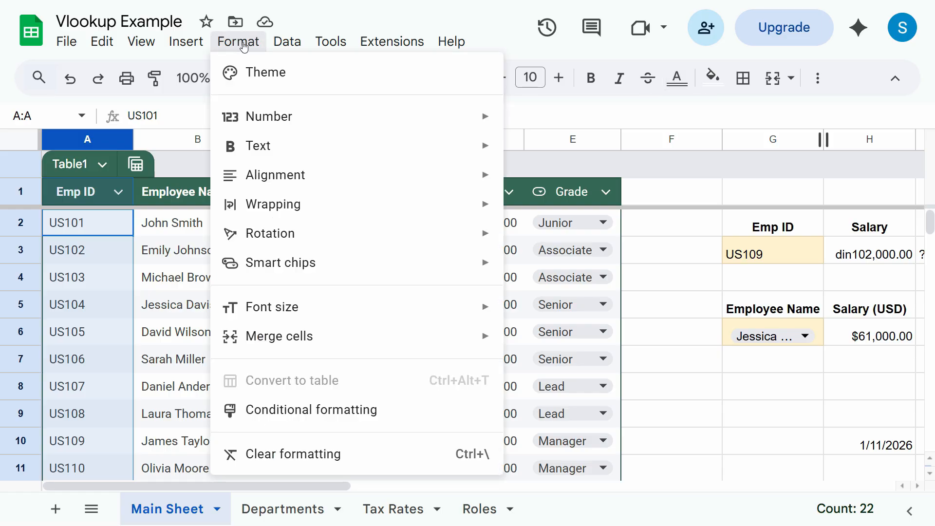
pyautogui.moveTo(311, 173)
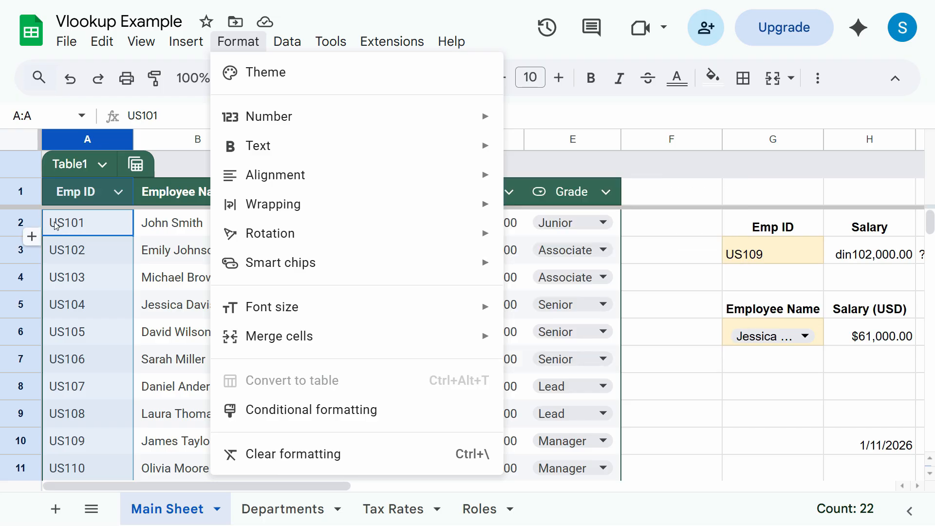
pyautogui.click(558, 211)
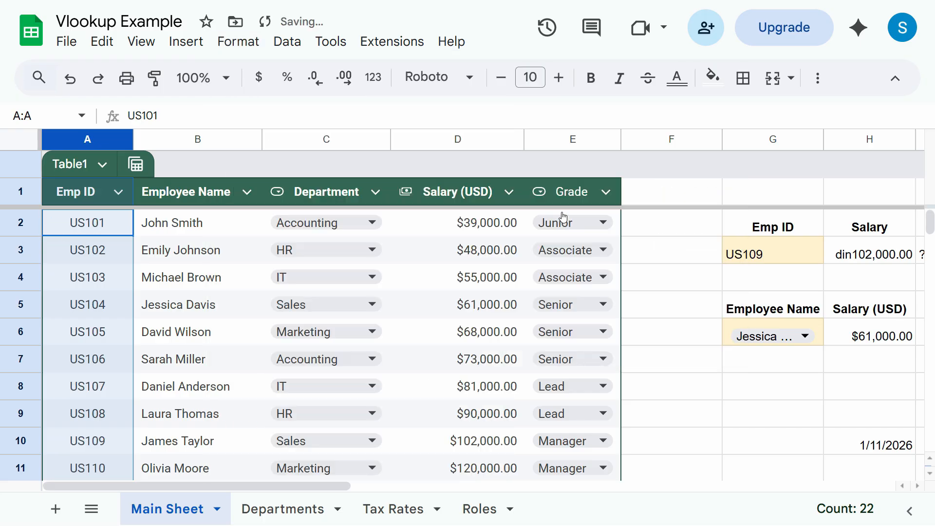
pyautogui.click(239, 41)
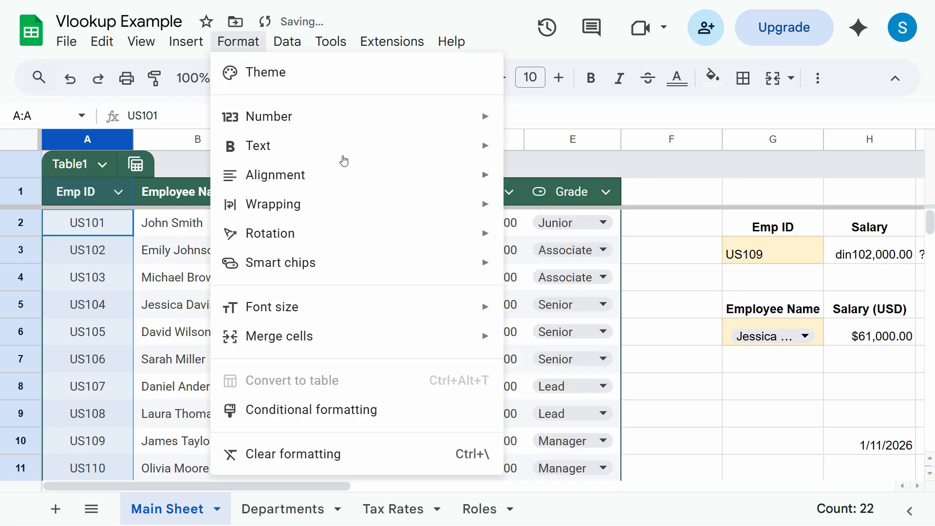
pyautogui.moveTo(436, 187)
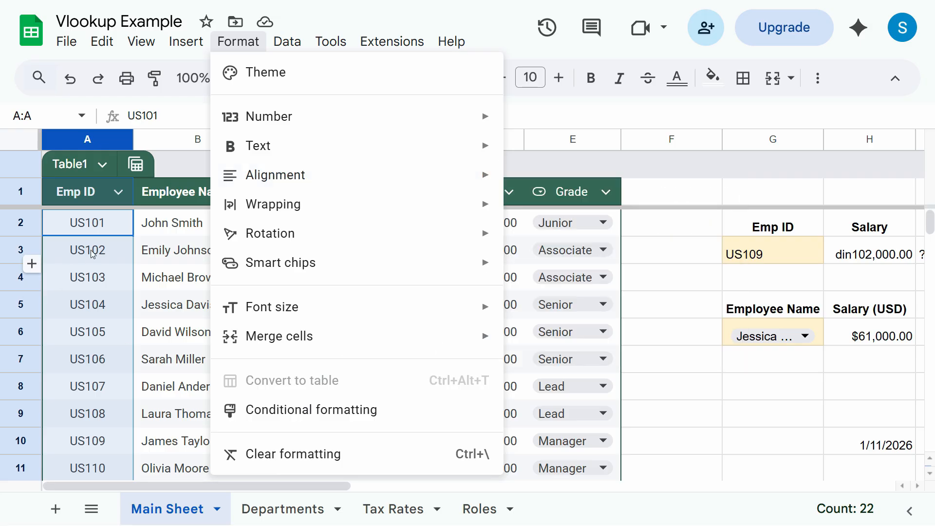
# - Make row 2 much taller and bottom-align its contents
pyautogui.click(19, 237)
pyautogui.moveTo(18, 238); pyautogui.dragTo(16, 313)
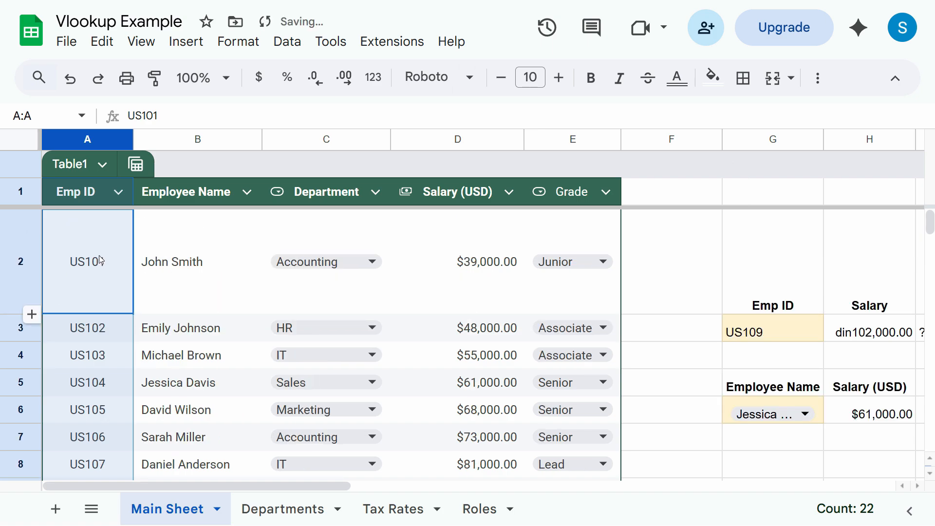
pyautogui.click(104, 263)
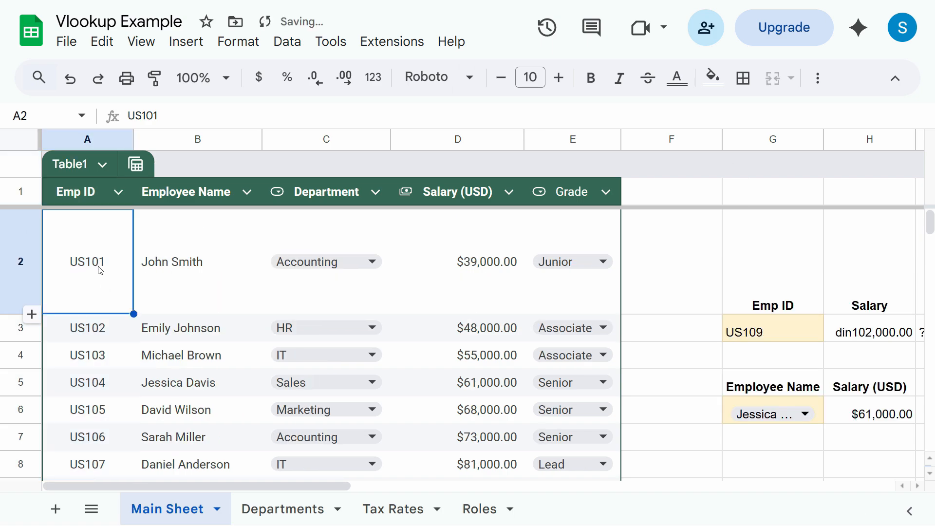
pyautogui.click(230, 43)
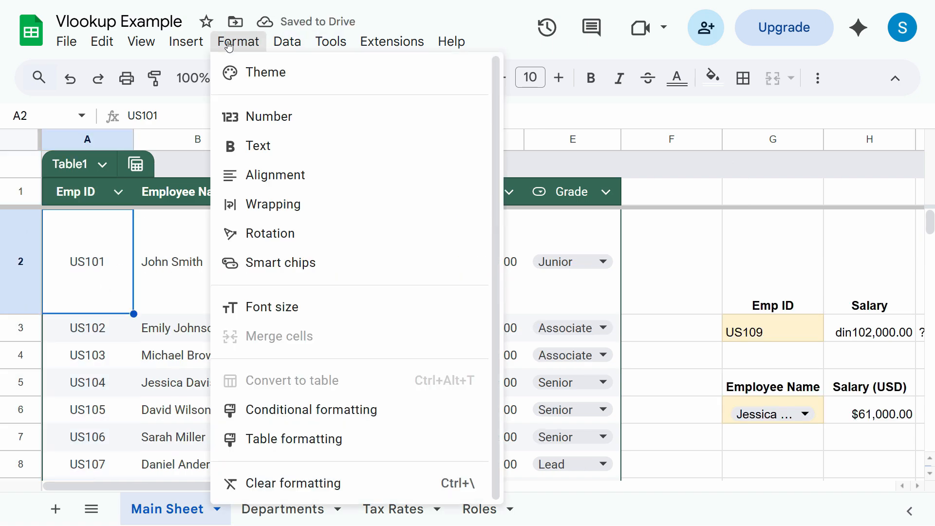
pyautogui.click(2, 267)
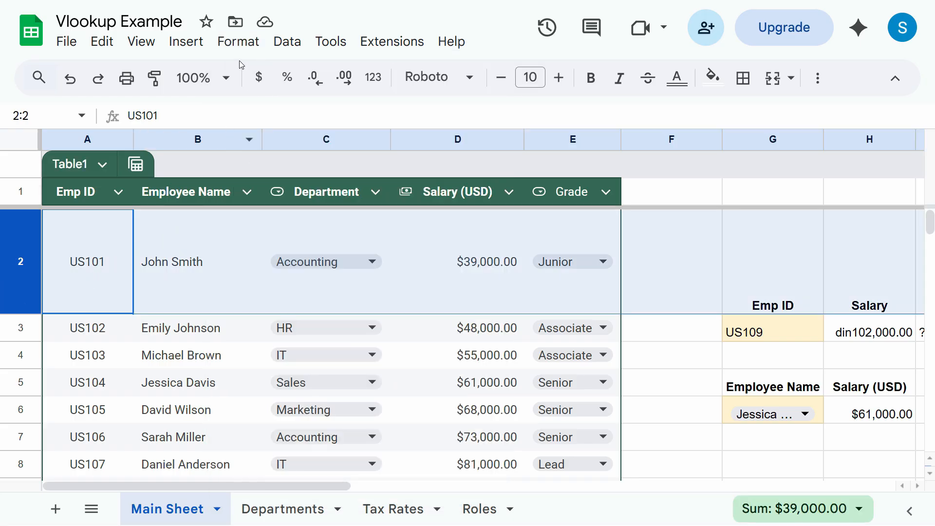
pyautogui.click(238, 41)
pyautogui.moveTo(373, 182)
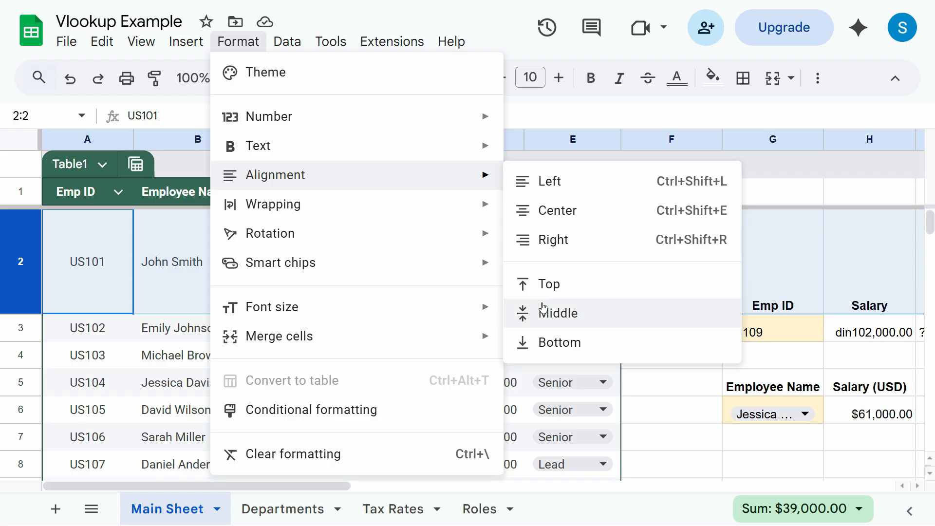
pyautogui.click(568, 350)
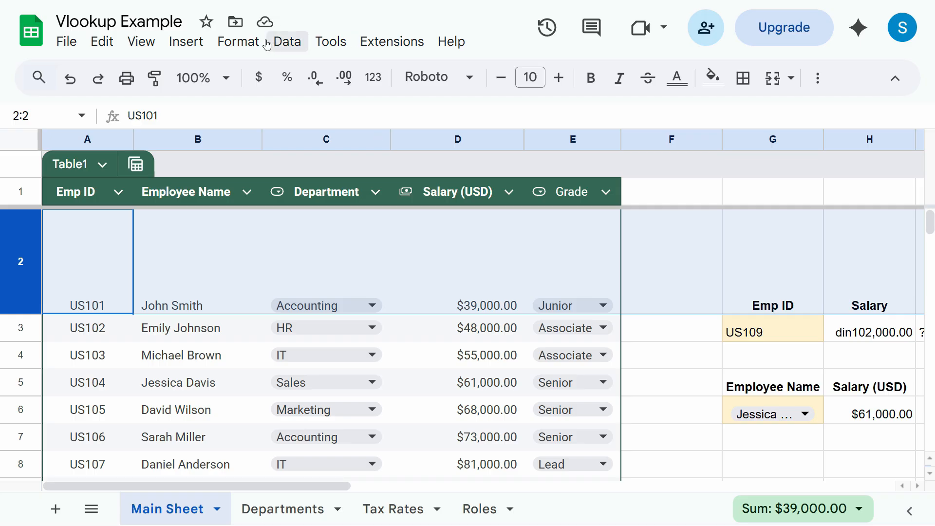
# - Try top alignment and then horizontal centering on row 2
pyautogui.click(249, 44)
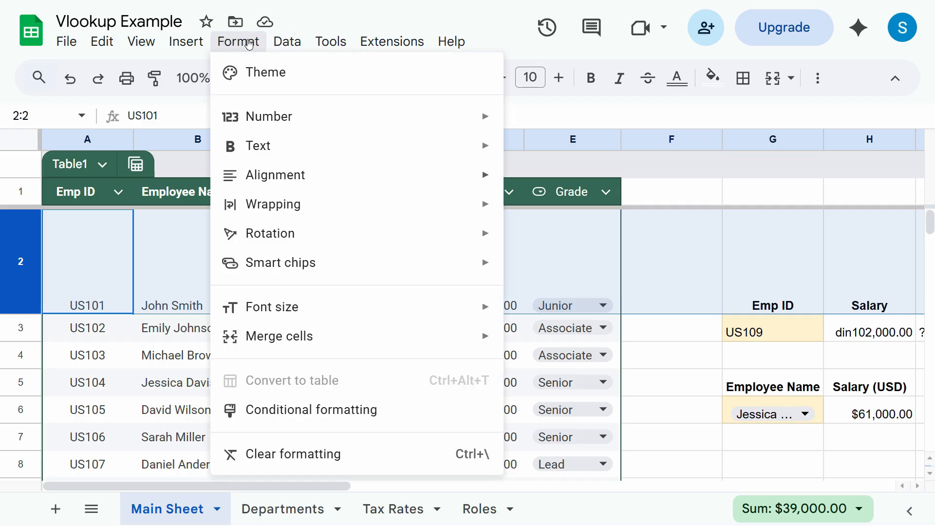
pyautogui.moveTo(344, 175)
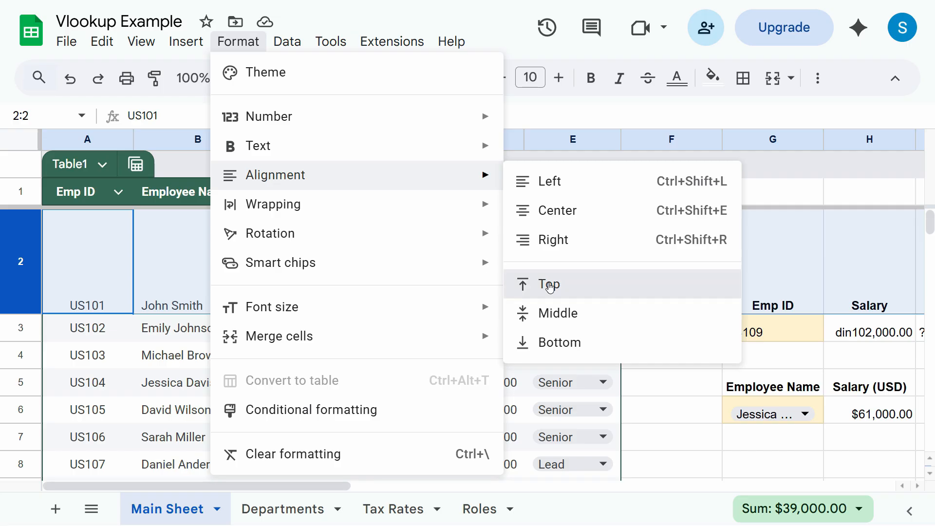
pyautogui.click(531, 284)
pyautogui.click(239, 41)
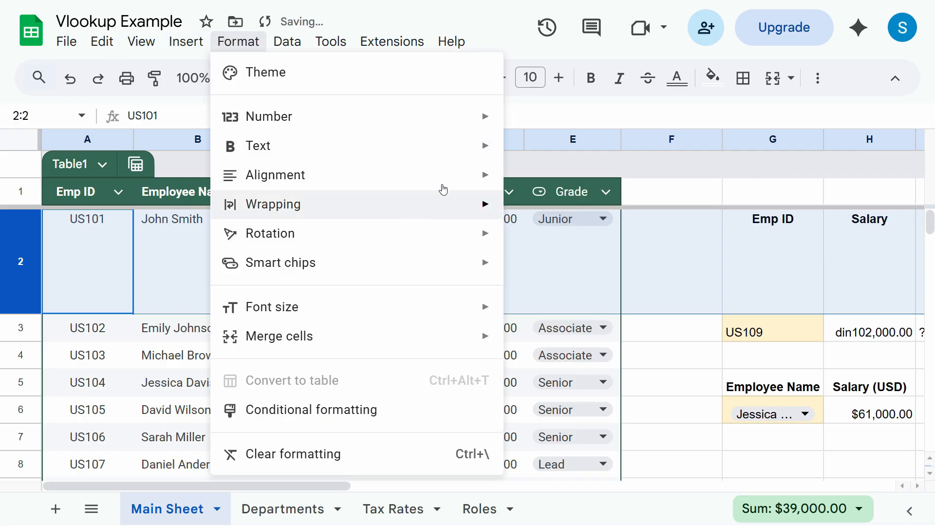
pyautogui.moveTo(500, 183)
pyautogui.click(556, 212)
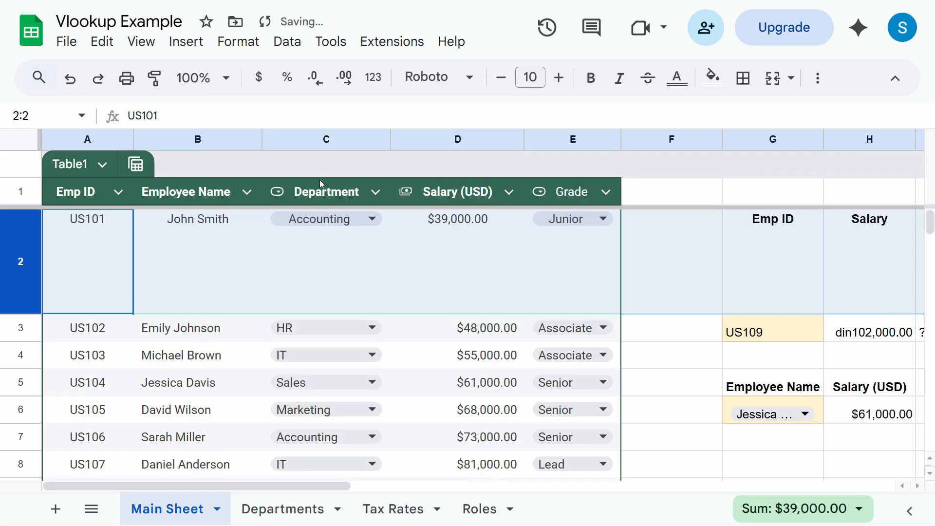
# - Left-align row 2's contents and centre them vertically
pyautogui.click(239, 42)
pyautogui.moveTo(407, 144)
pyautogui.moveTo(407, 173)
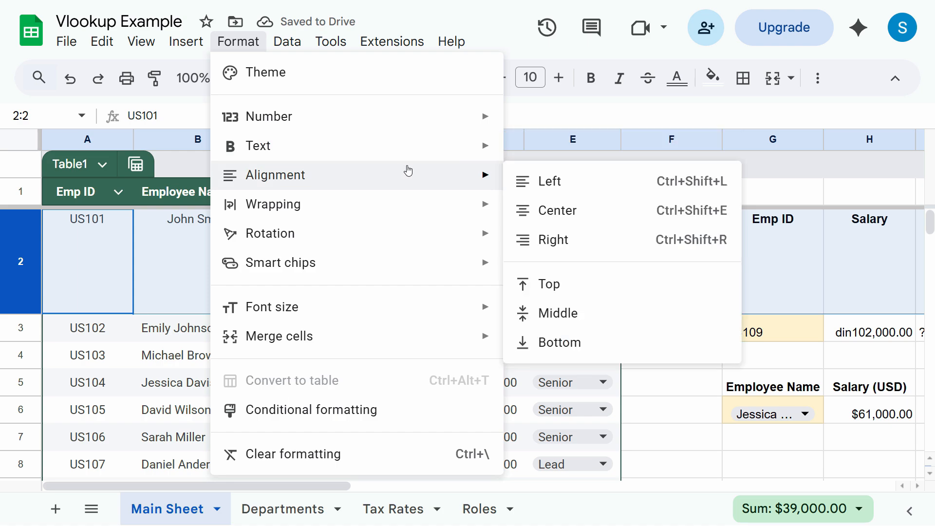
pyautogui.click(542, 185)
pyautogui.click(240, 42)
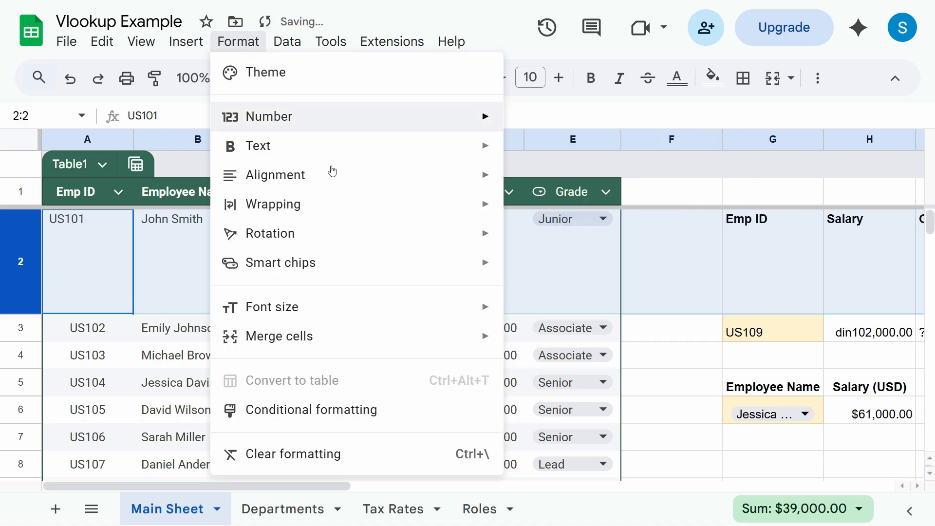
pyautogui.moveTo(368, 184)
pyautogui.click(545, 314)
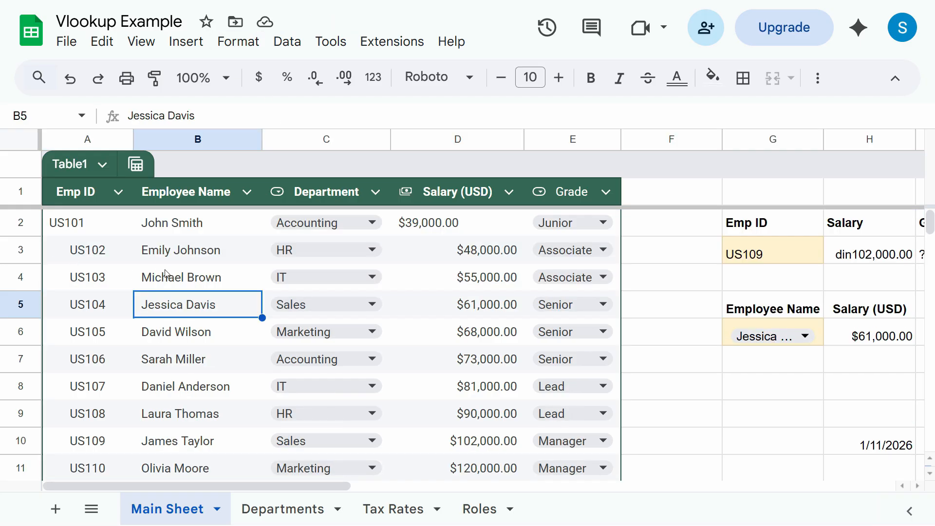
# - Bold the employee name in B3 and the $48,000.00 salary in D3
pyautogui.click(128, 258)
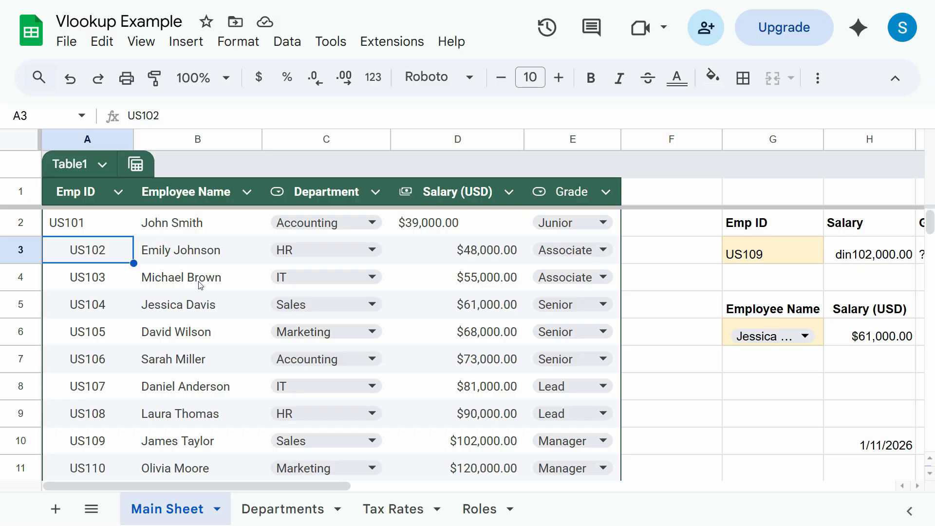
pyautogui.press('Right')
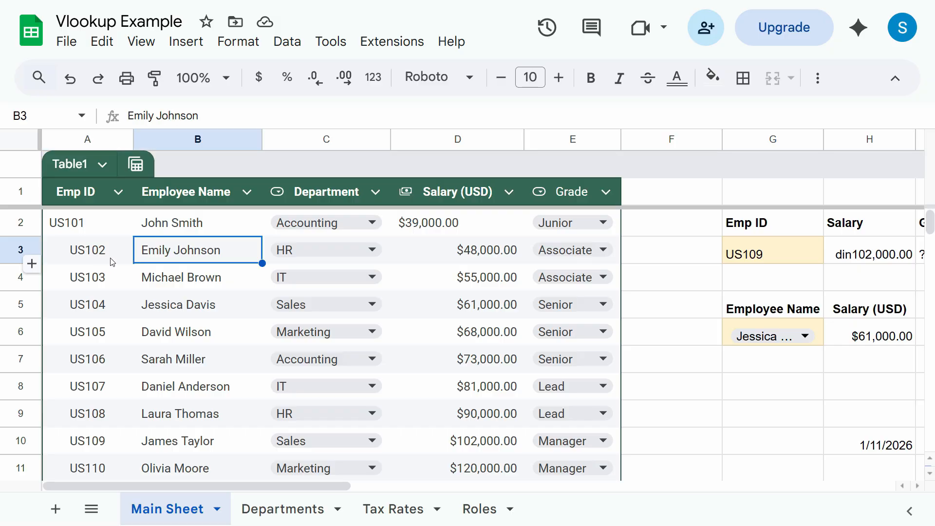
pyautogui.click(231, 224)
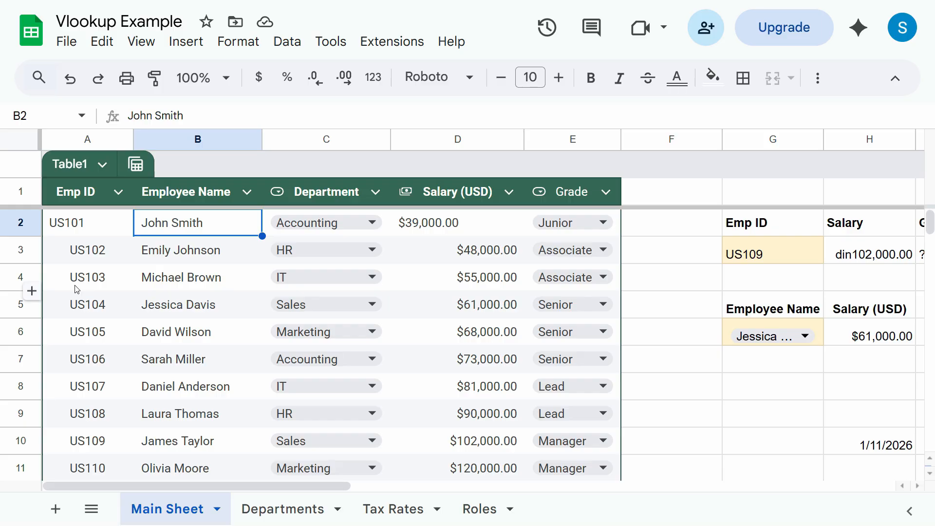
pyautogui.click(26, 250)
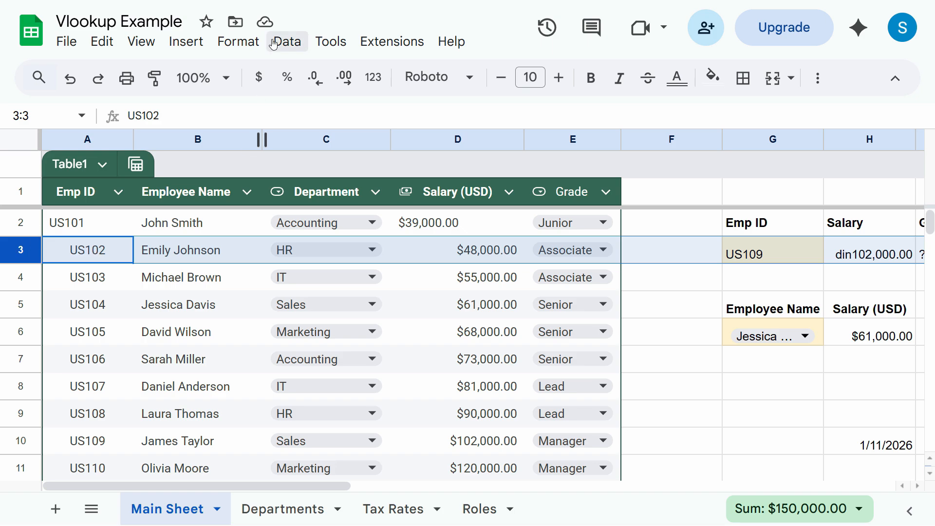
pyautogui.press('Right')
pyautogui.hotkey('ctrl', 'b')
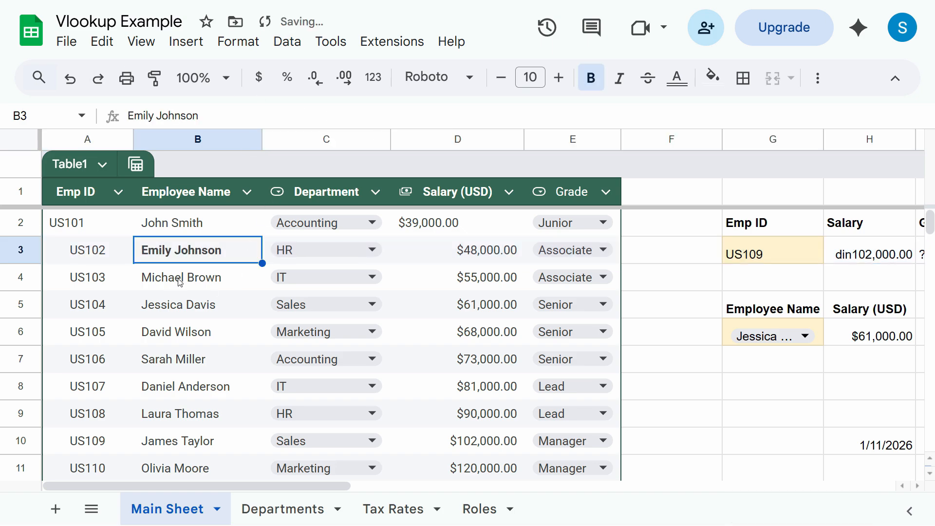
pyautogui.click(458, 253)
pyautogui.hotkey('ctrl', 'b')
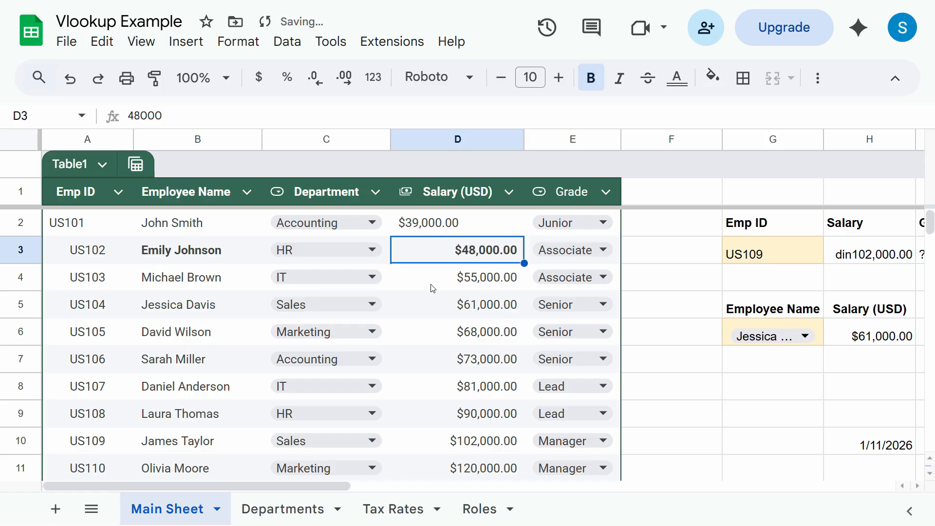
# - Select A3:E3 and pick up its formatting with Paint format
pyautogui.click(94, 255)
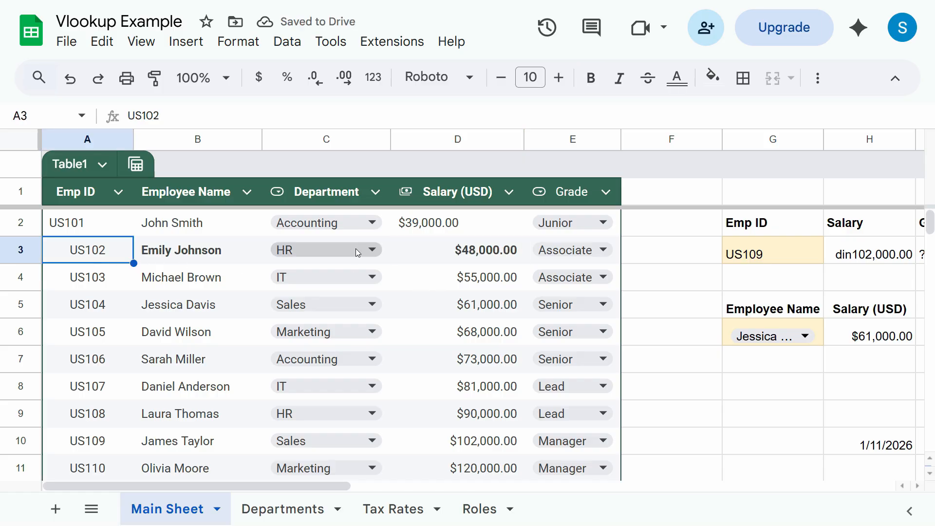
pyautogui.click(78, 233)
pyautogui.click(66, 253)
pyautogui.moveTo(65, 253); pyautogui.dragTo(585, 263)
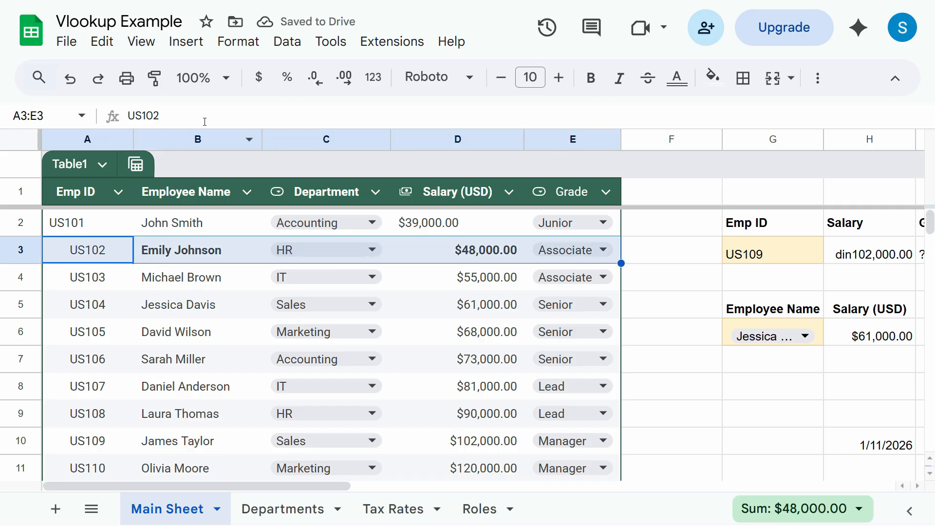
pyautogui.click(155, 80)
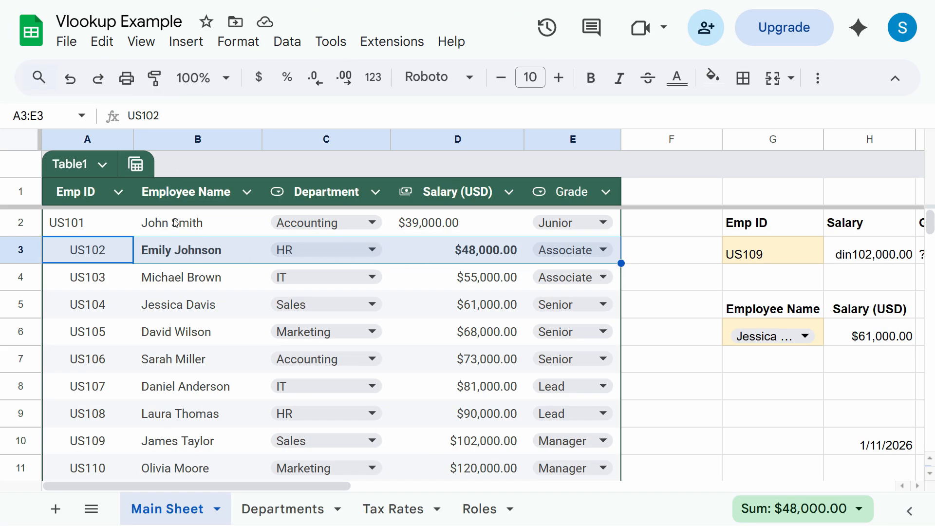
pyautogui.click(154, 78)
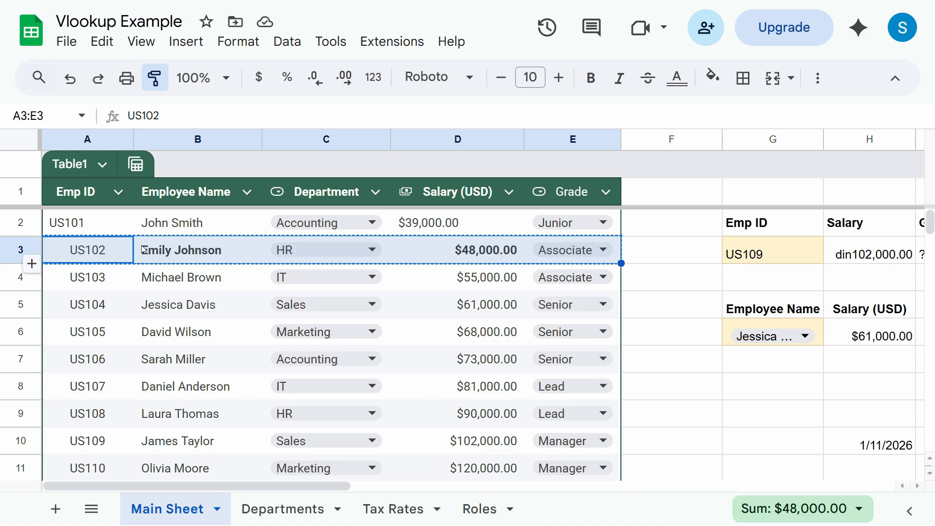
# - Paint row 3's formatting onto row 2, bolding its name and $39,000.00 salary
pyautogui.click(83, 227)
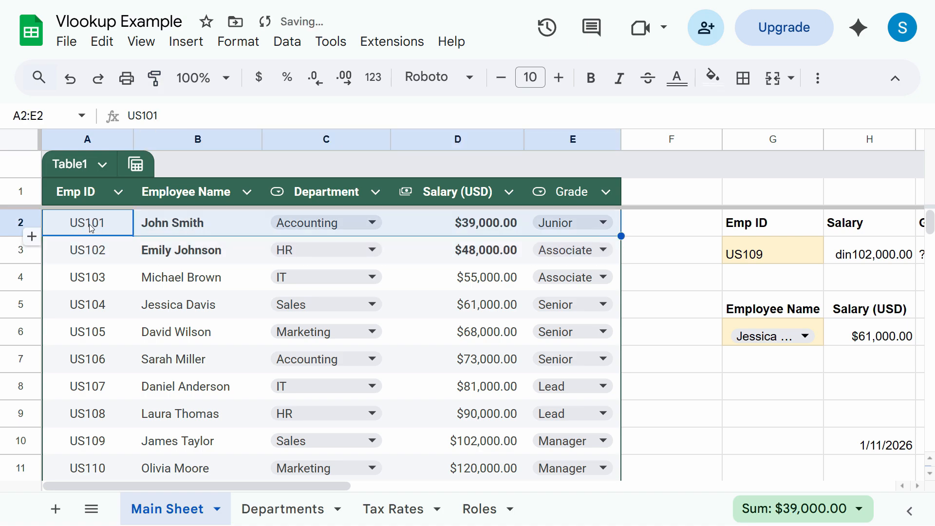
pyautogui.click(512, 232)
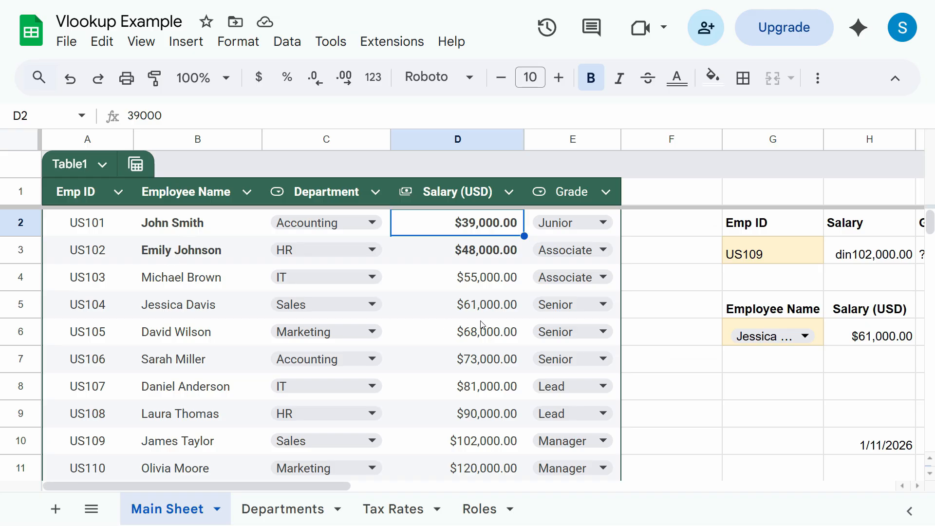
pyautogui.click(728, 382)
pyautogui.click(187, 229)
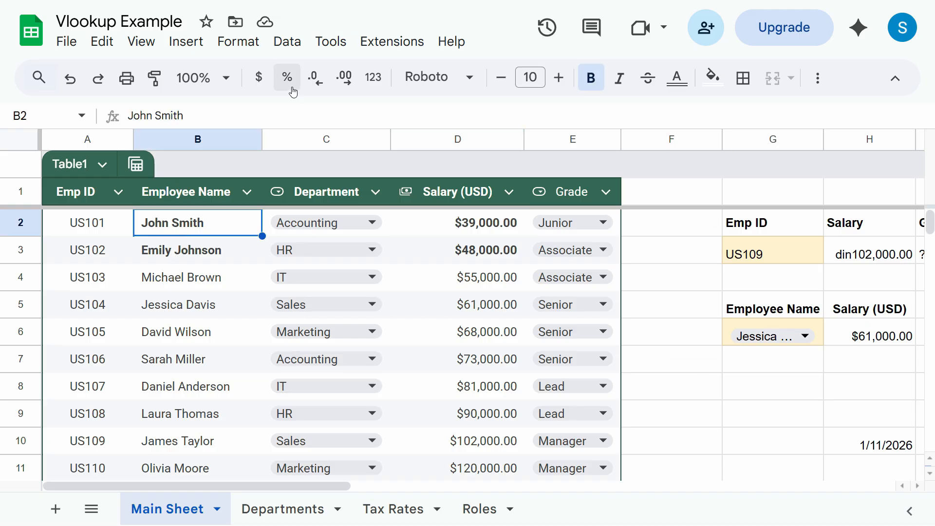
pyautogui.click(246, 48)
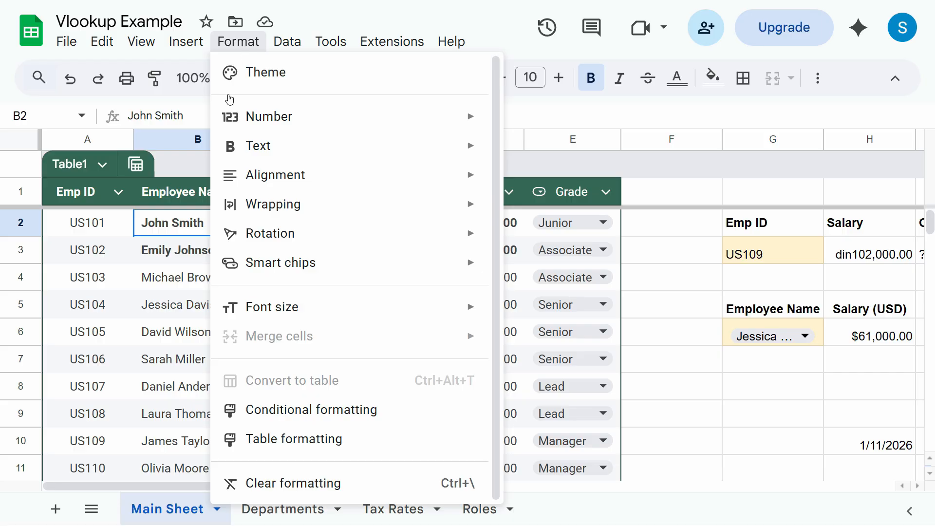
# - In the Themes panel, try Simple Light and Shift, then apply Momentum
pyautogui.click(253, 74)
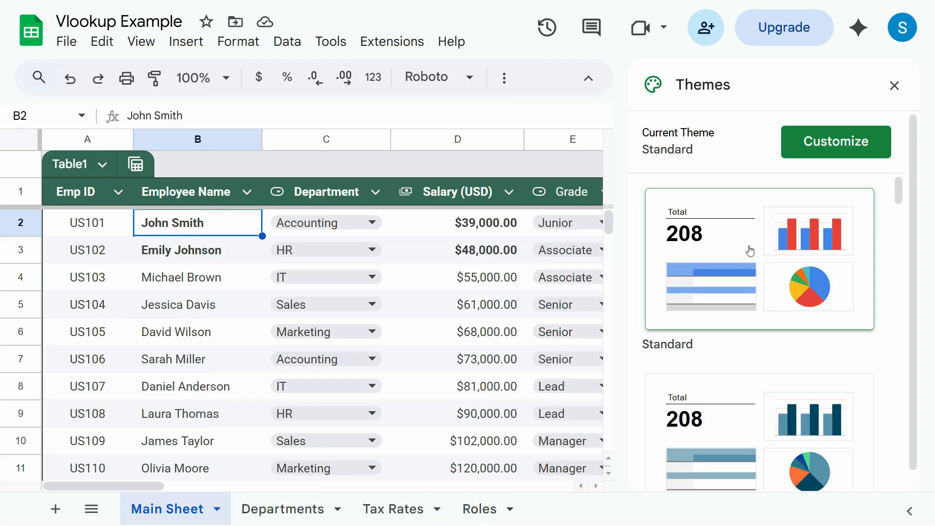
pyautogui.click(894, 86)
pyautogui.click(256, 46)
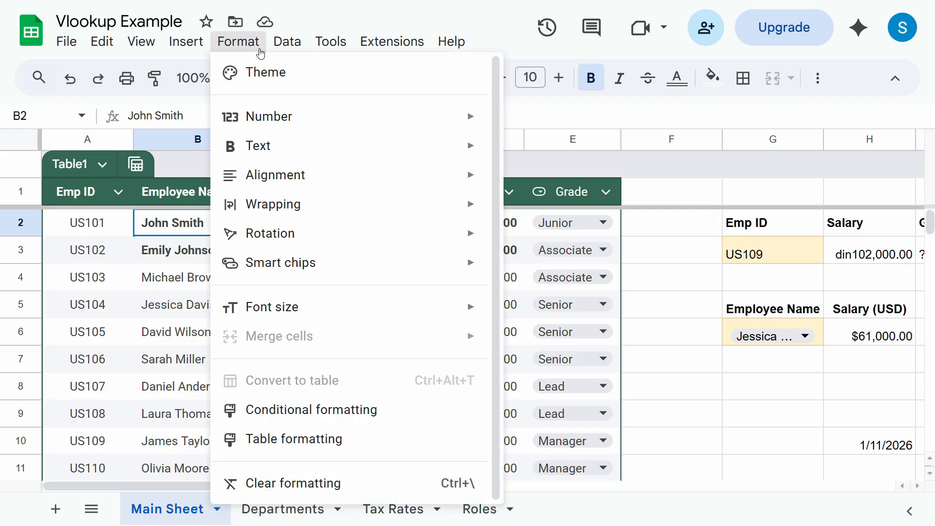
pyautogui.click(272, 72)
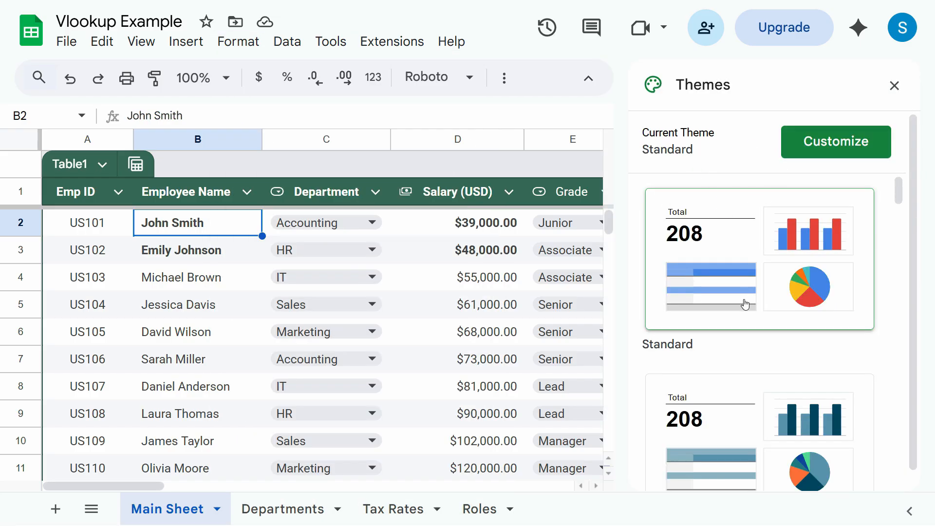
pyautogui.scroll(-2, 726, 336)
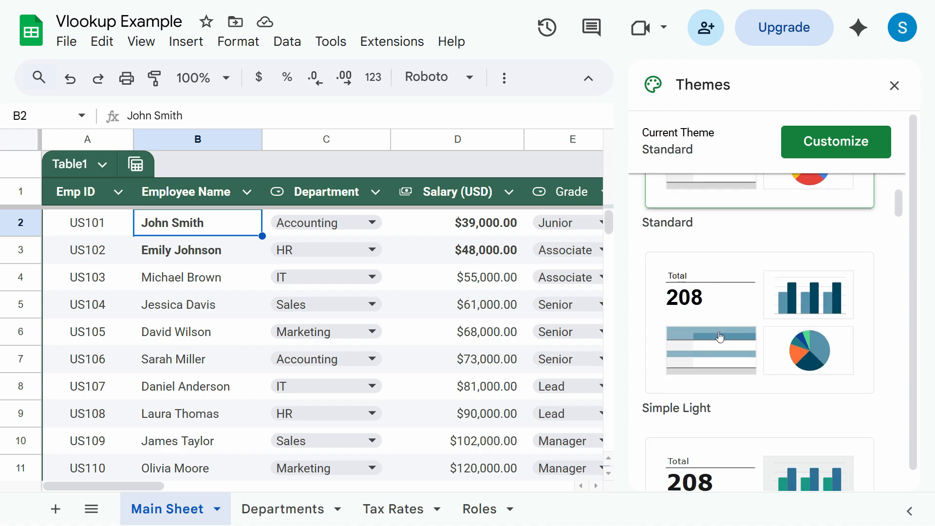
pyautogui.click(675, 381)
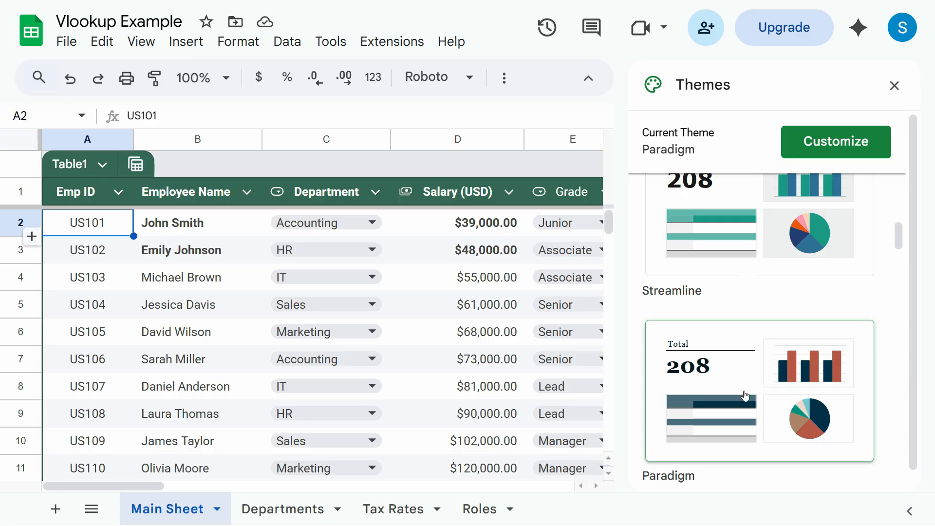
pyautogui.scroll(-4, 745, 395)
pyautogui.scroll(1, 716, 406)
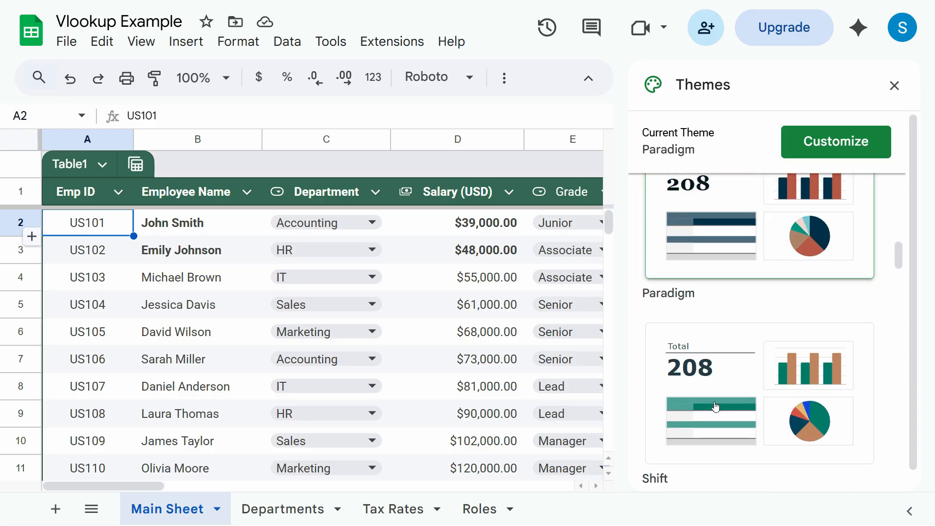
pyautogui.click(698, 450)
pyautogui.scroll(-3, 731, 423)
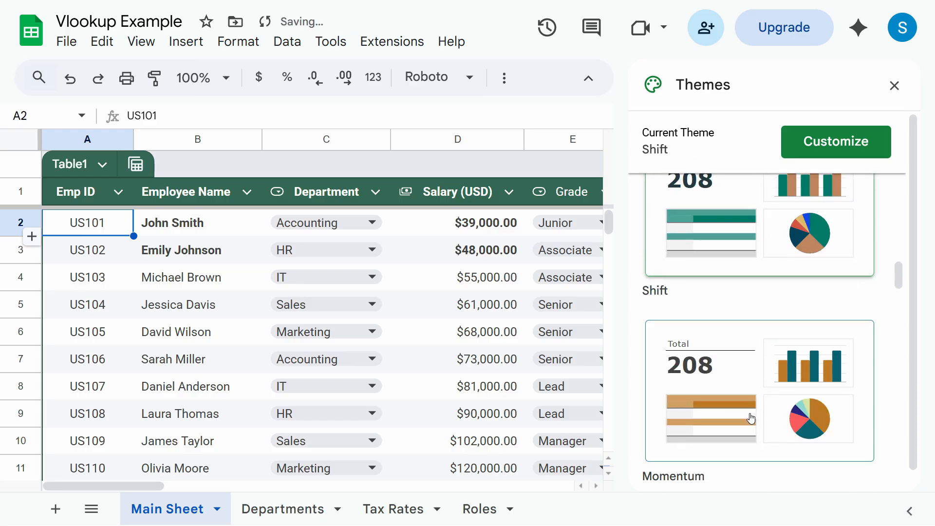
pyautogui.click(751, 419)
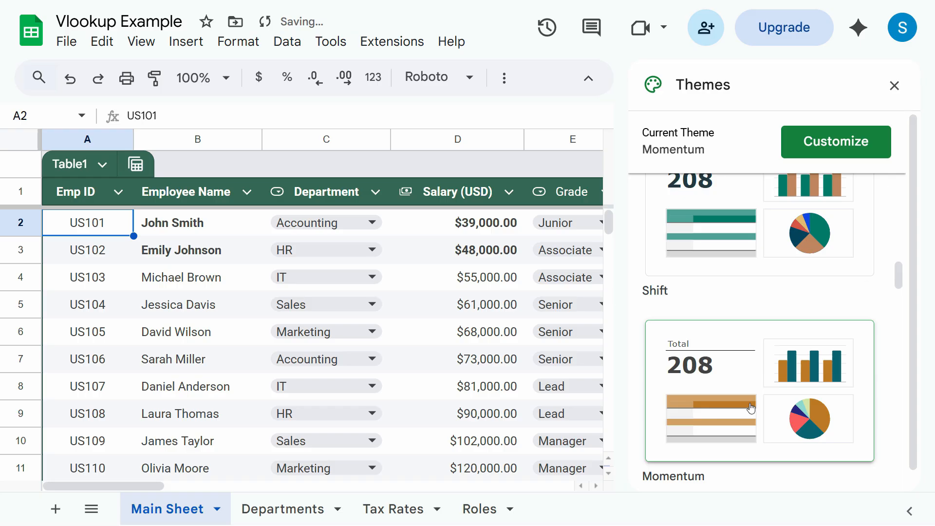
pyautogui.scroll(-3, 752, 426)
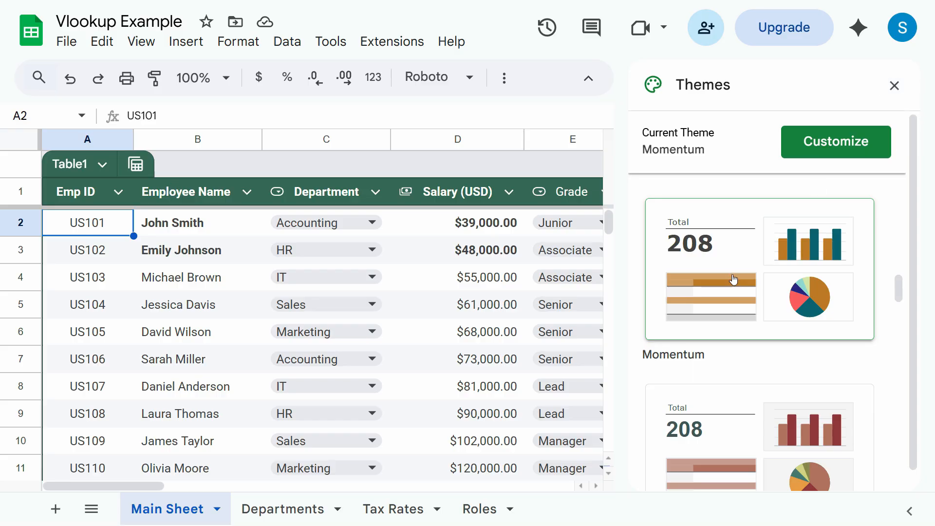
# - Close the themes list and review the salary lookup cells H6 and H3
pyautogui.click(894, 86)
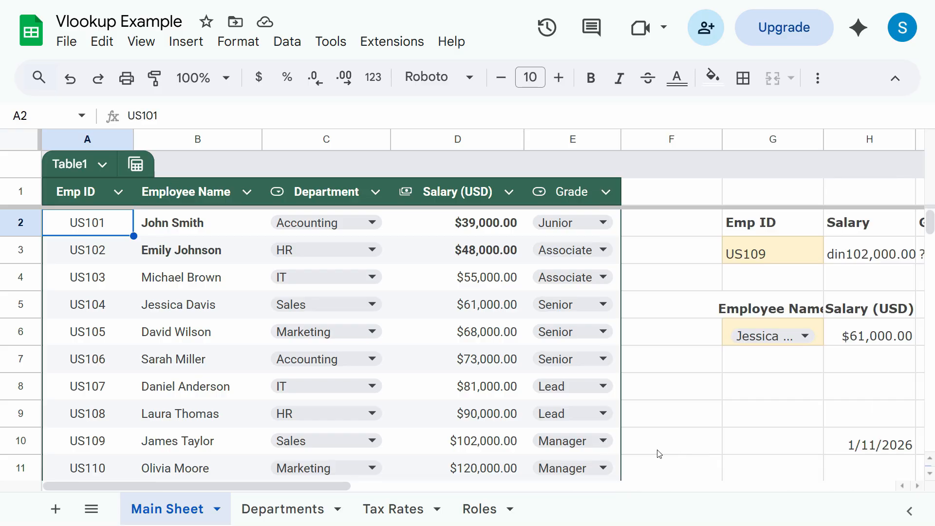
pyautogui.click(870, 335)
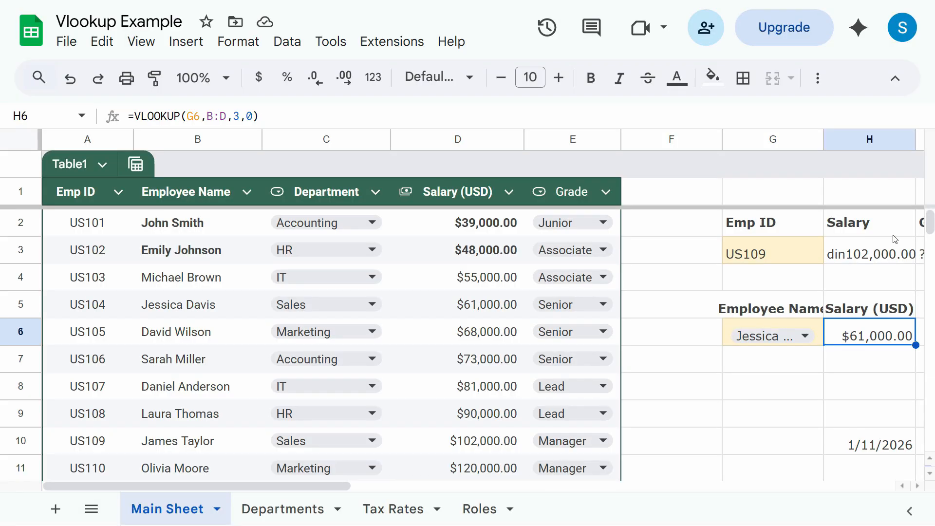
pyautogui.click(894, 250)
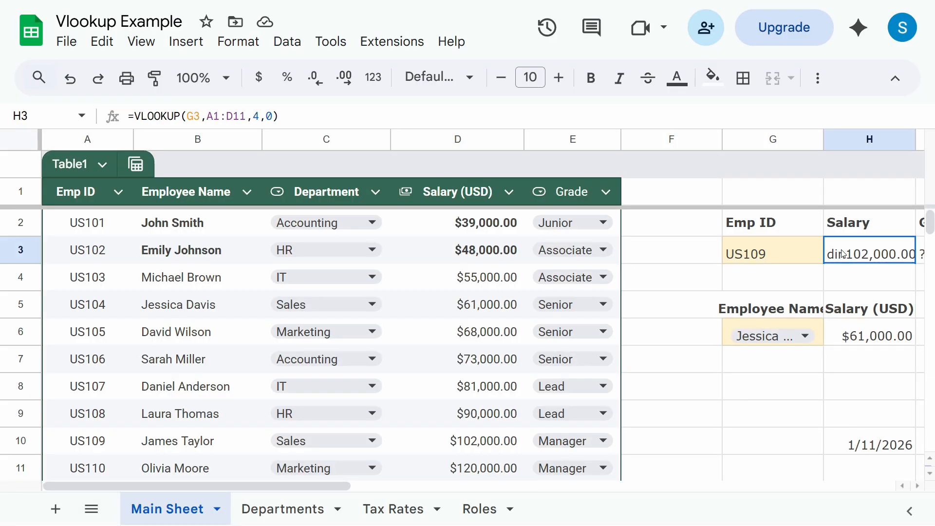
# - Apply the Energetic theme to the spreadsheet and close the themes panel
pyautogui.click(238, 42)
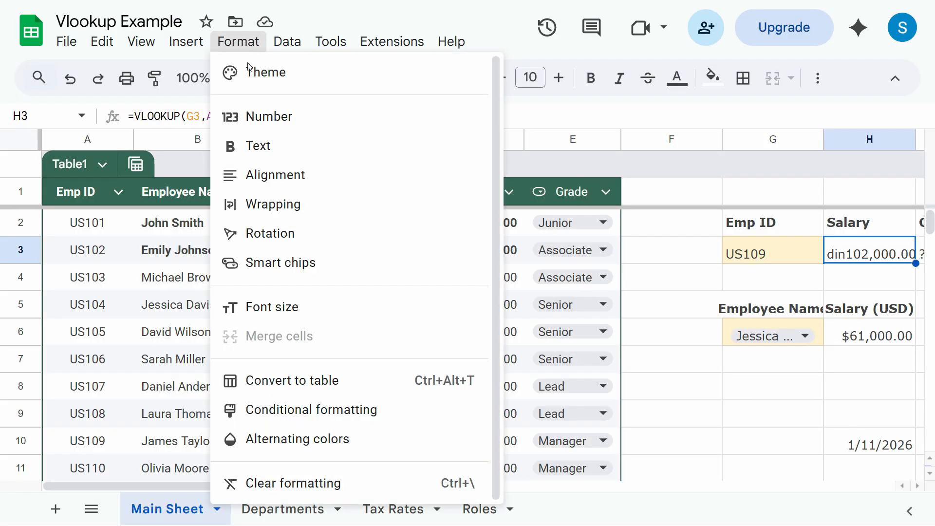
pyautogui.click(287, 90)
pyautogui.scroll(-3, 714, 394)
pyautogui.scroll(-5, 716, 399)
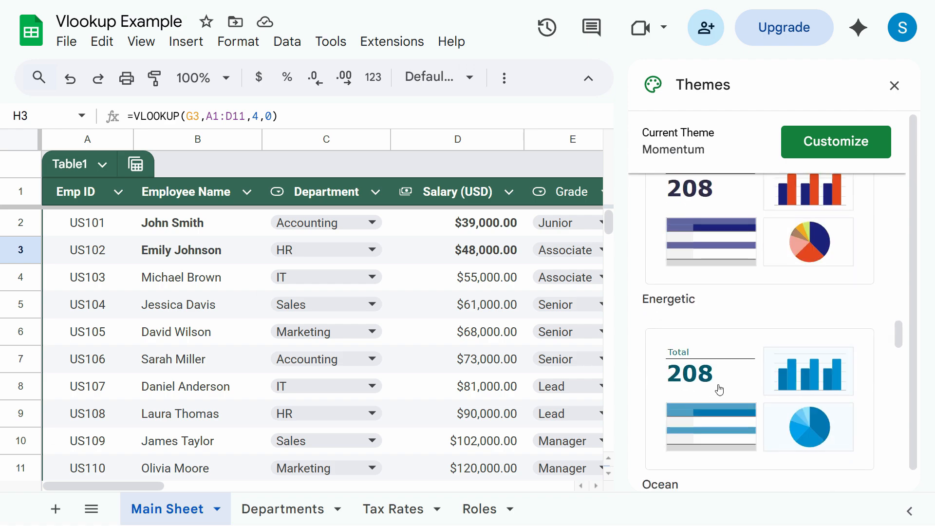
pyautogui.click(830, 192)
pyautogui.click(895, 86)
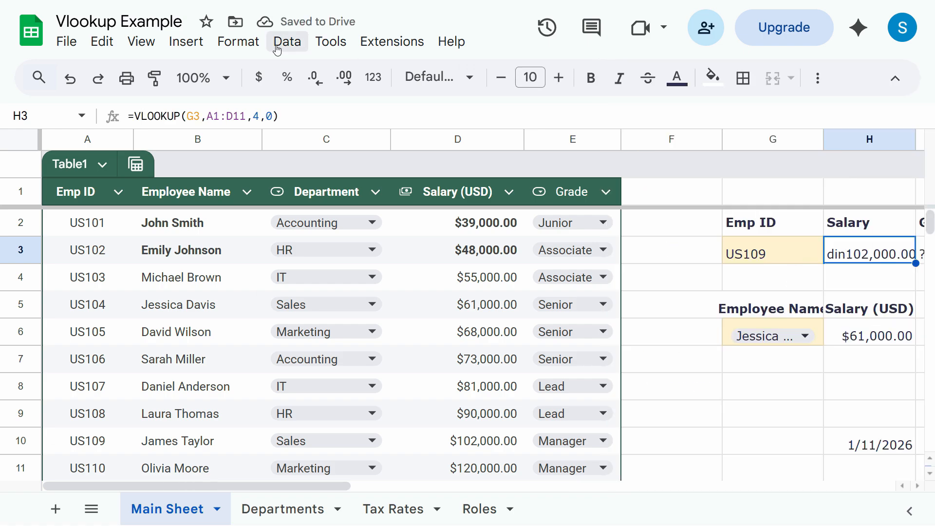
# - Switch the spreadsheet theme to Paradigm and close the themes panel
pyautogui.click(239, 42)
pyautogui.click(272, 72)
pyautogui.scroll(11, 799, 312)
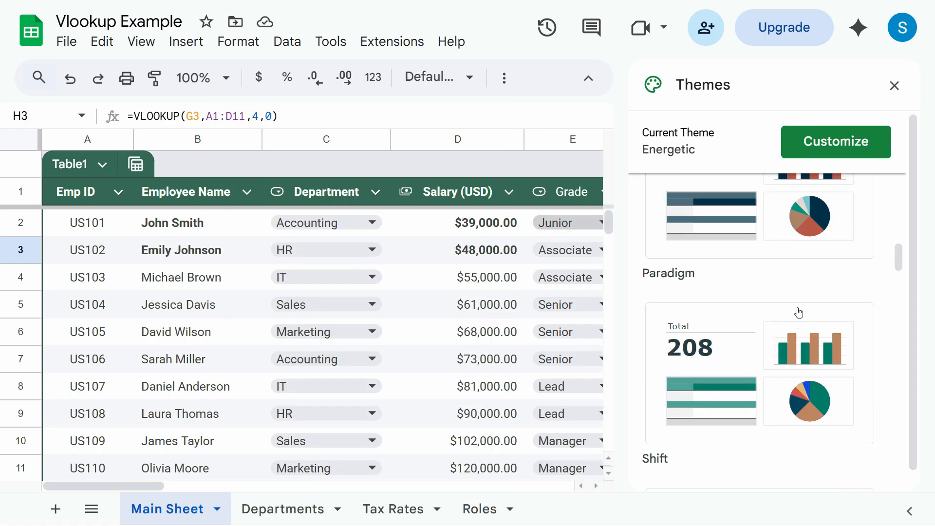
pyautogui.click(801, 451)
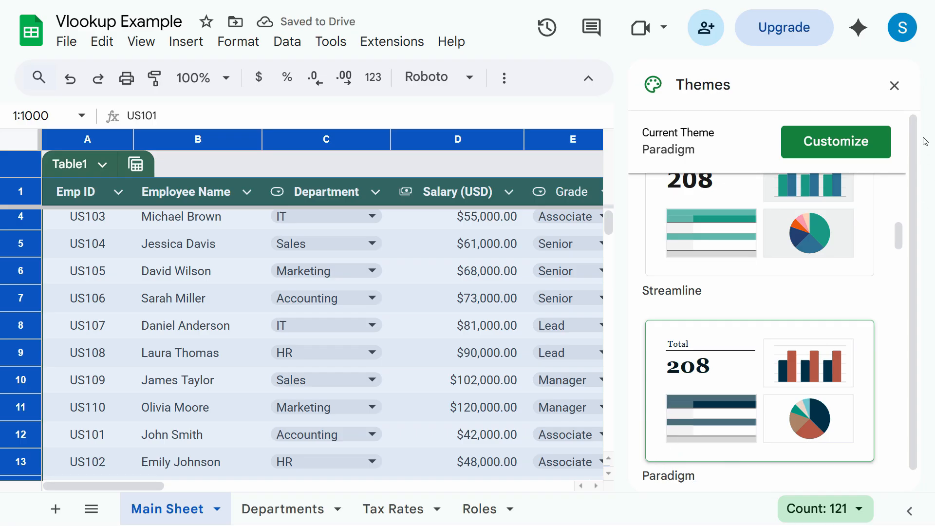
pyautogui.click(895, 86)
# - Inspect the G5 and H5 labels, the H6 lookup formula and the $61,000.00 salary in D5
pyautogui.click(813, 254)
pyautogui.click(875, 256)
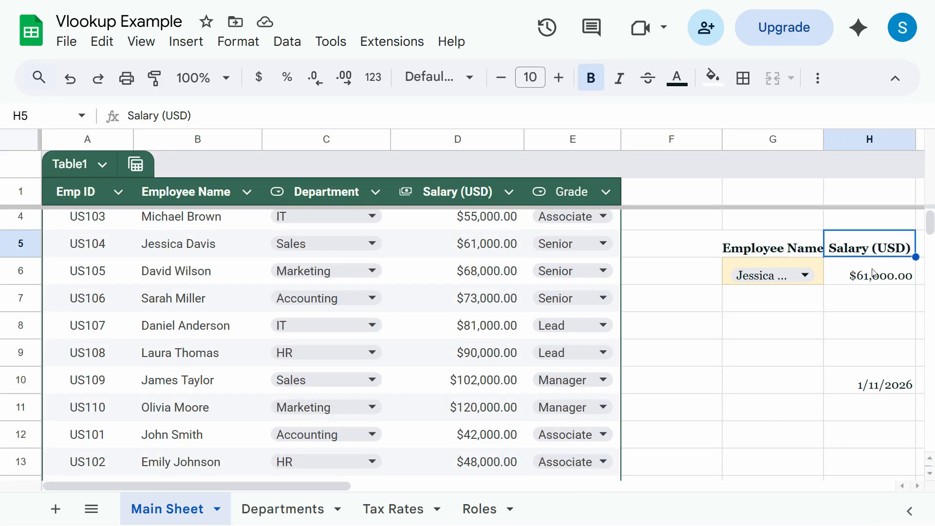
pyautogui.click(871, 277)
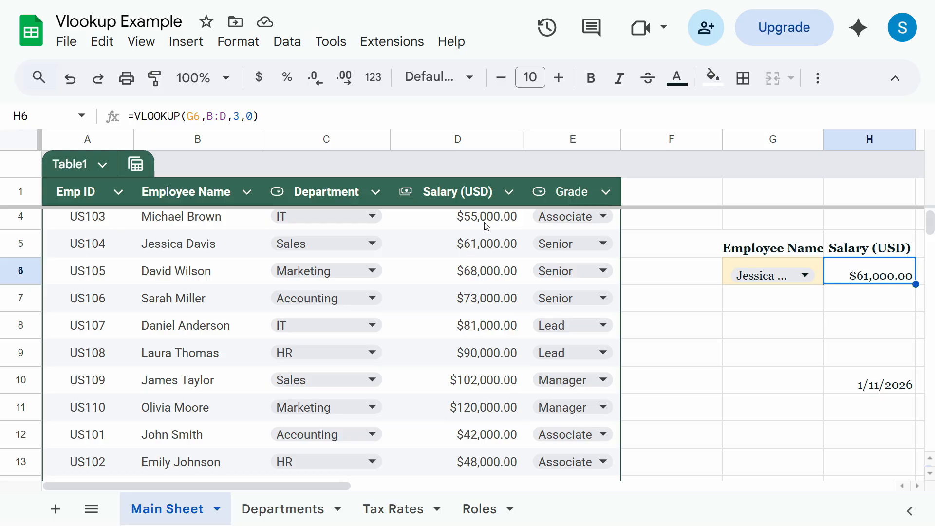
pyautogui.click(487, 235)
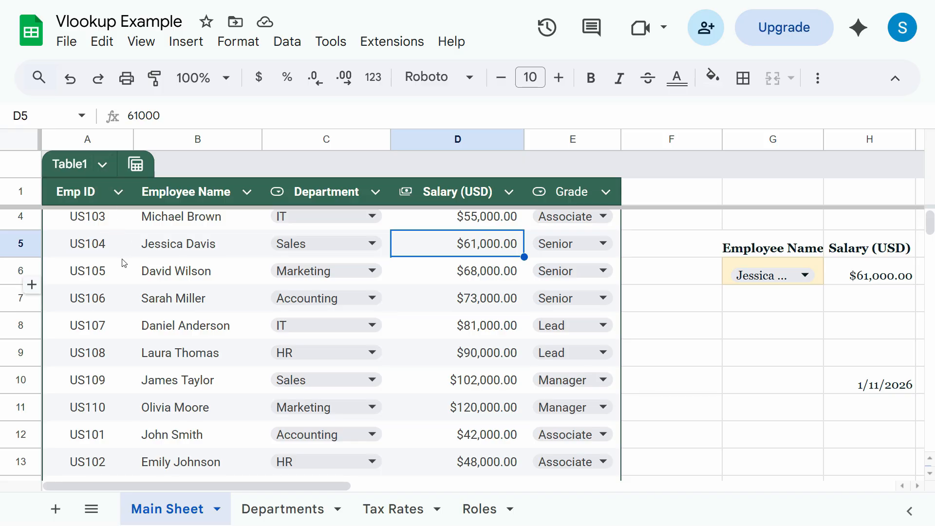
# - Revert Table1 to unformatted data from its table dropdown
pyautogui.click(103, 167)
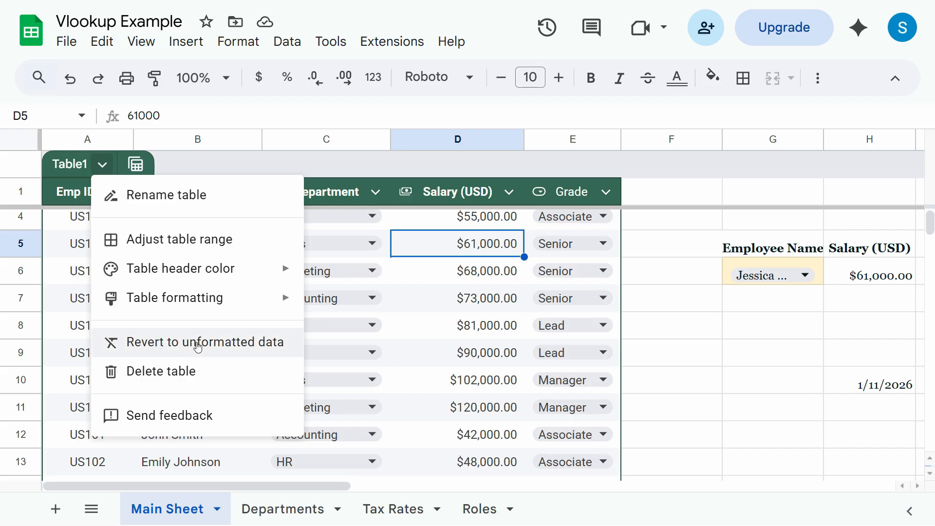
pyautogui.click(244, 347)
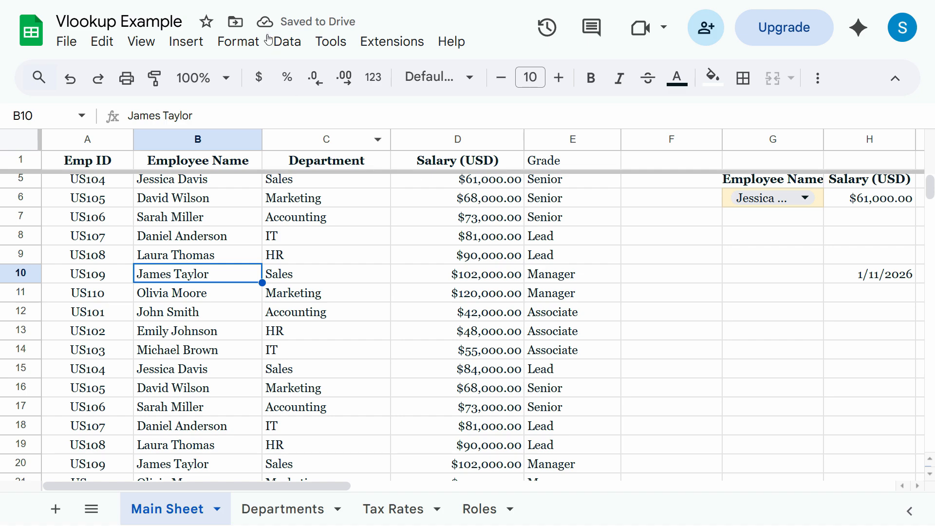
# - Preview the Earthy, Energetic and Ocean themes on the sheet
pyautogui.click(238, 41)
pyautogui.click(405, 88)
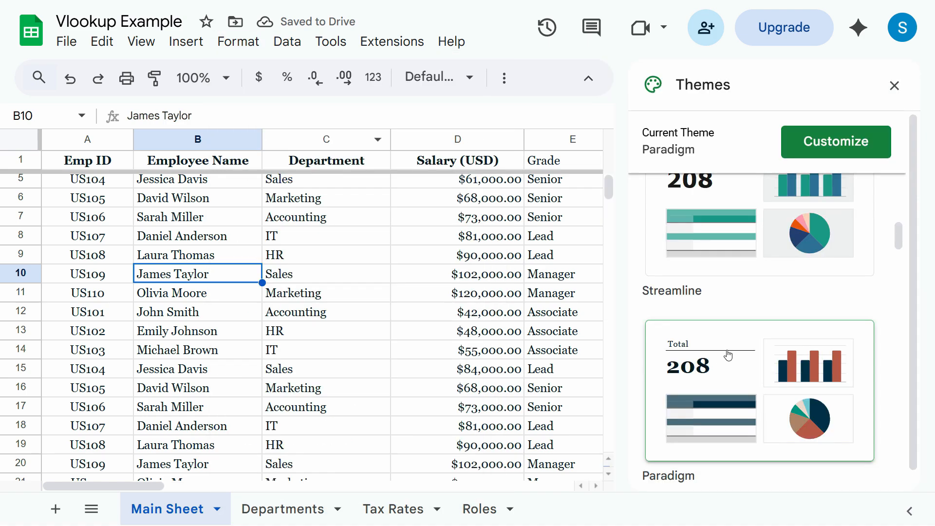
pyautogui.scroll(-10, 728, 355)
pyautogui.click(757, 460)
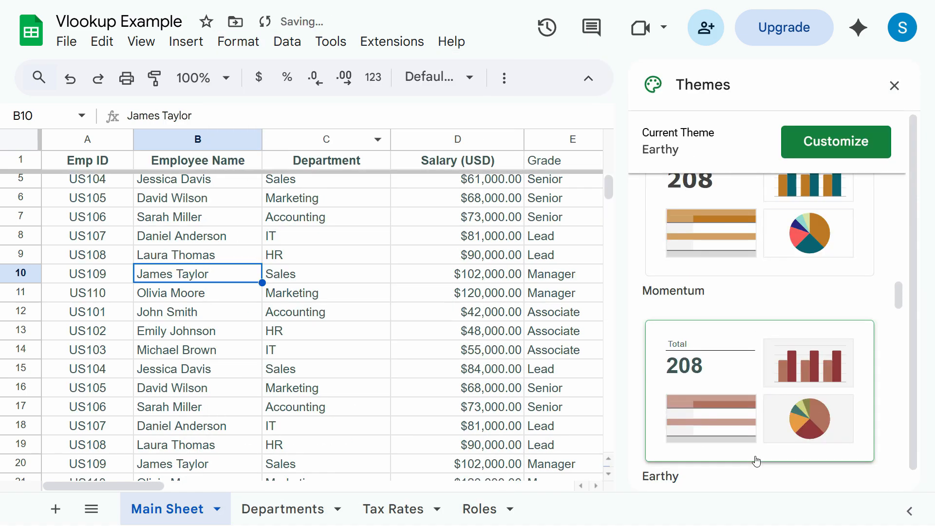
pyautogui.scroll(-5, 737, 413)
pyautogui.click(737, 415)
pyautogui.scroll(-4, 733, 391)
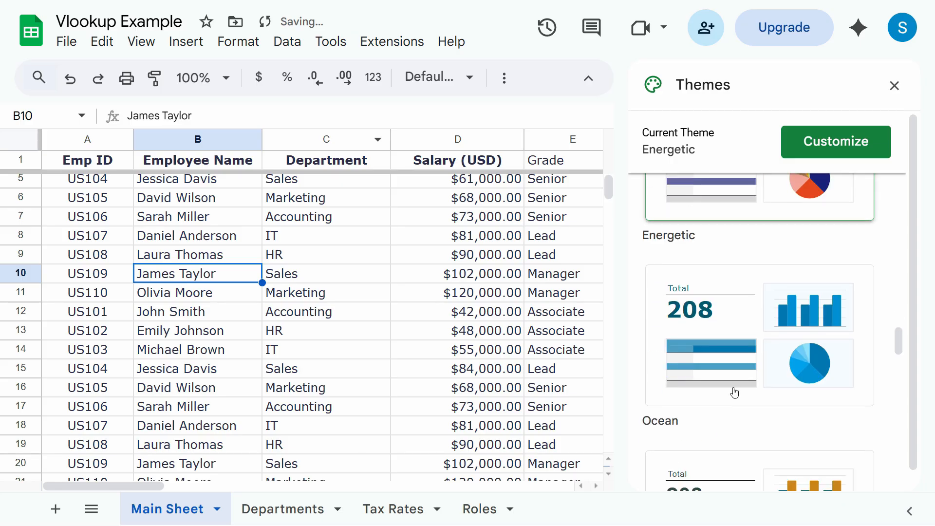
pyautogui.click(733, 389)
# - Preview the Cozy, Groovy and Calm themes, then apply Forest
pyautogui.scroll(-4, 741, 391)
pyautogui.click(739, 367)
pyautogui.scroll(-4, 730, 390)
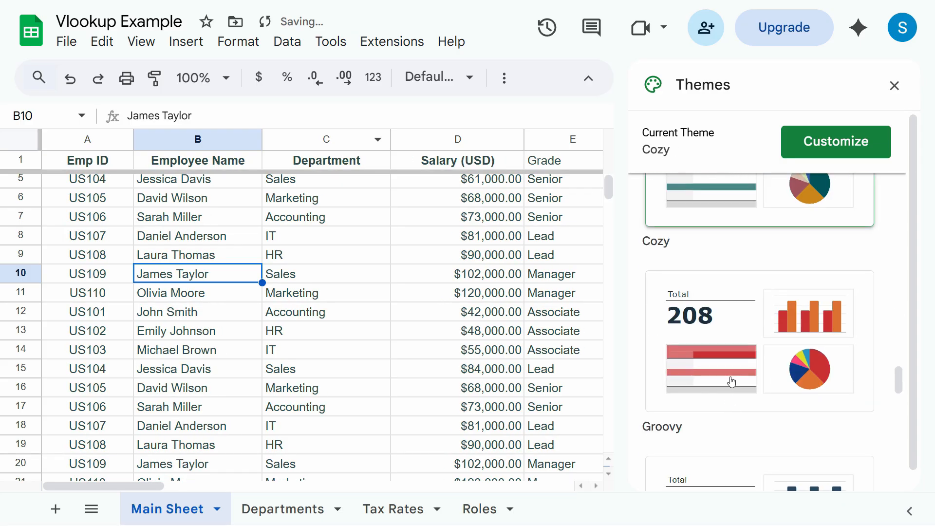
pyautogui.click(731, 382)
pyautogui.scroll(-4, 730, 394)
pyautogui.click(726, 320)
pyautogui.click(715, 424)
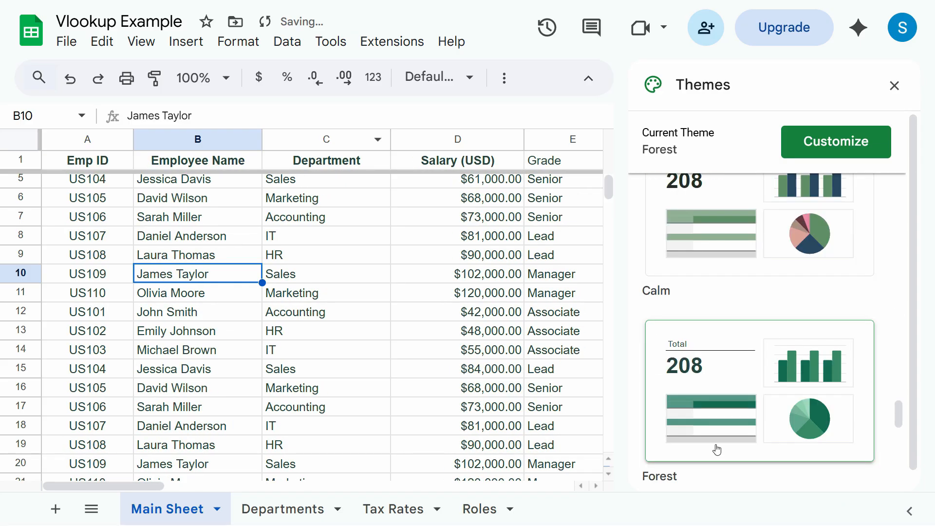
# - Review the Forest theme's Arial font and green accent colours, then close the panel
pyautogui.click(542, 275)
pyautogui.click(836, 146)
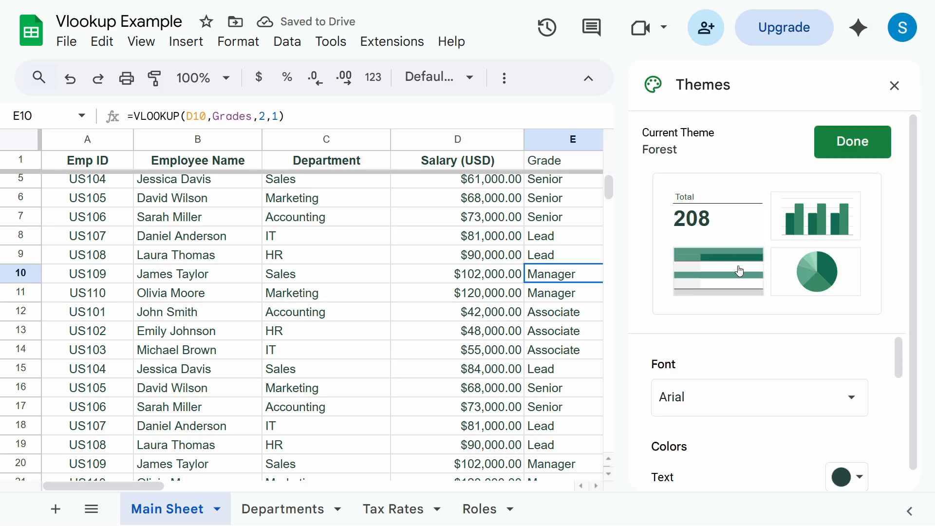
pyautogui.scroll(-1, 791, 421)
pyautogui.scroll(-6, 774, 409)
pyautogui.scroll(5, 720, 382)
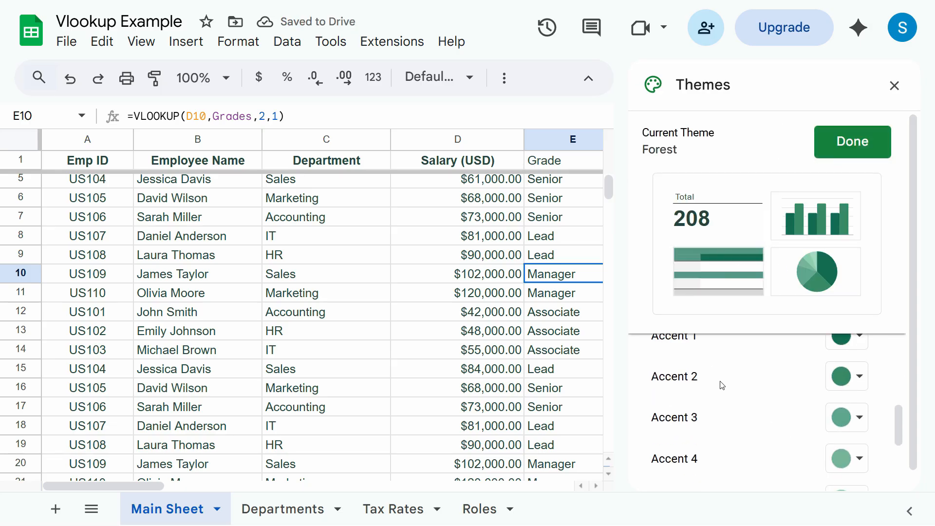
pyautogui.scroll(-5, 806, 424)
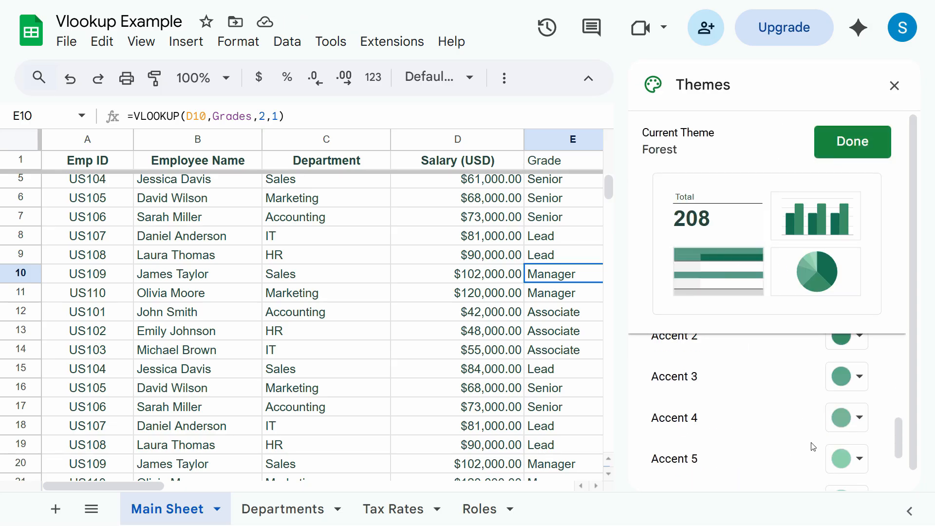
pyautogui.click(894, 87)
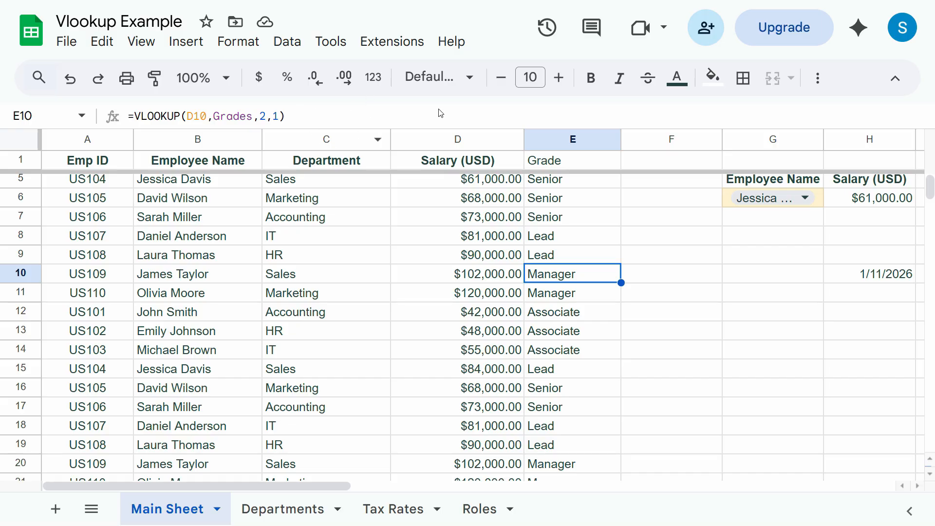
# - Scroll back to the top of the sheet and browse the Format menu items
pyautogui.scroll(1, 287, 273)
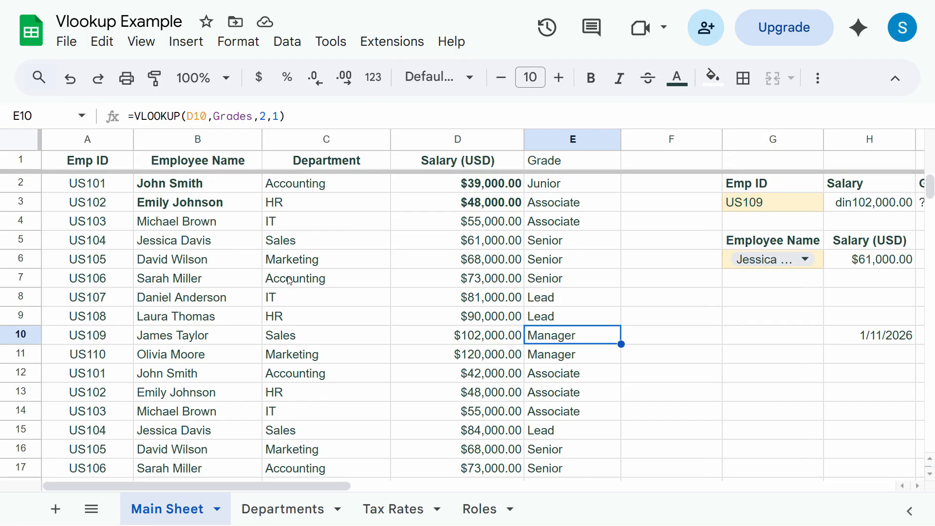
pyautogui.click(235, 41)
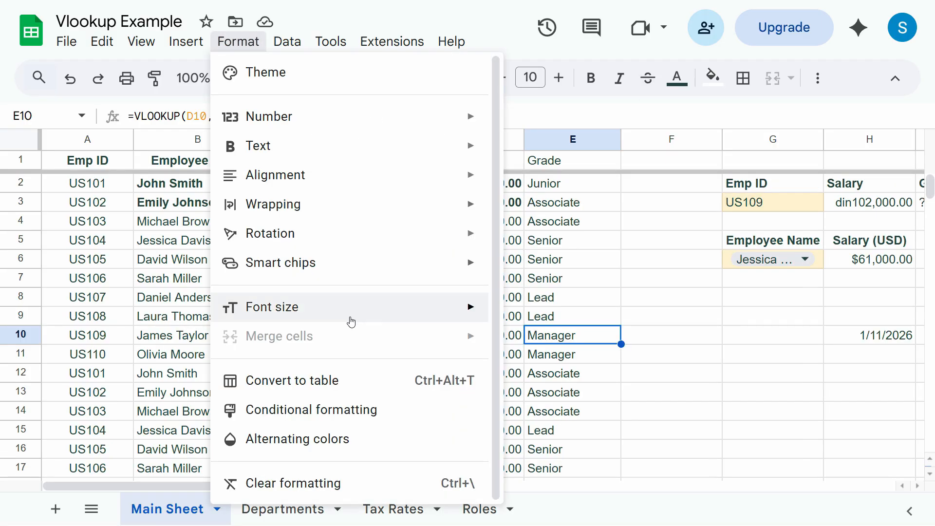
pyautogui.moveTo(327, 268)
pyautogui.moveTo(331, 251)
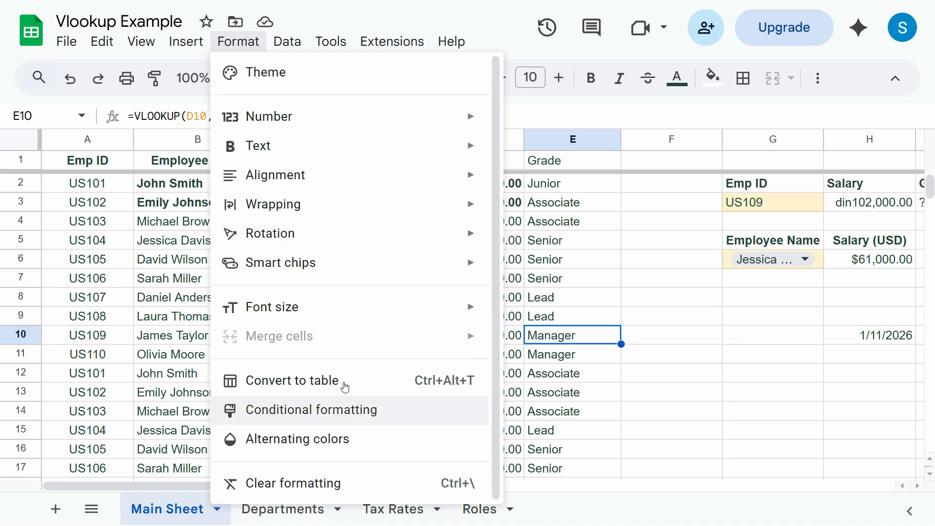
# - Add alternating row colours to the employee range and close the alternating colours panel
pyautogui.click(308, 439)
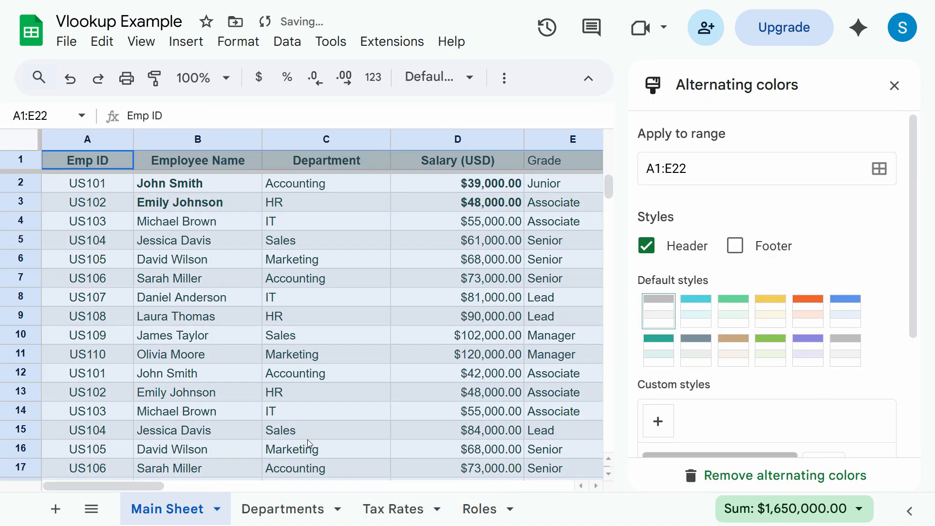
pyautogui.click(894, 86)
pyautogui.click(272, 263)
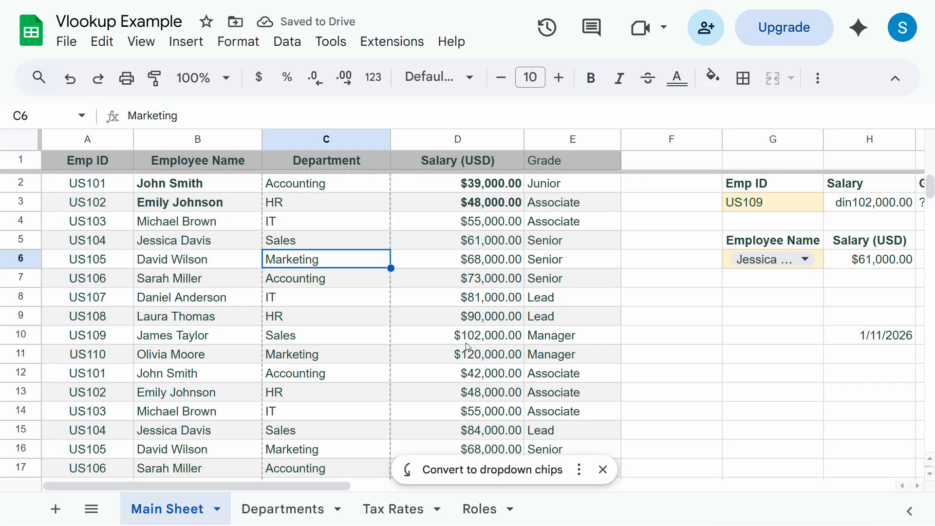
pyautogui.click(445, 245)
# - Select the whole sheet, then check D8 and the IDs and names in A2, A5 and B2–B4
pyautogui.hotkey('ctrl', 'a')
pyautogui.click(448, 293)
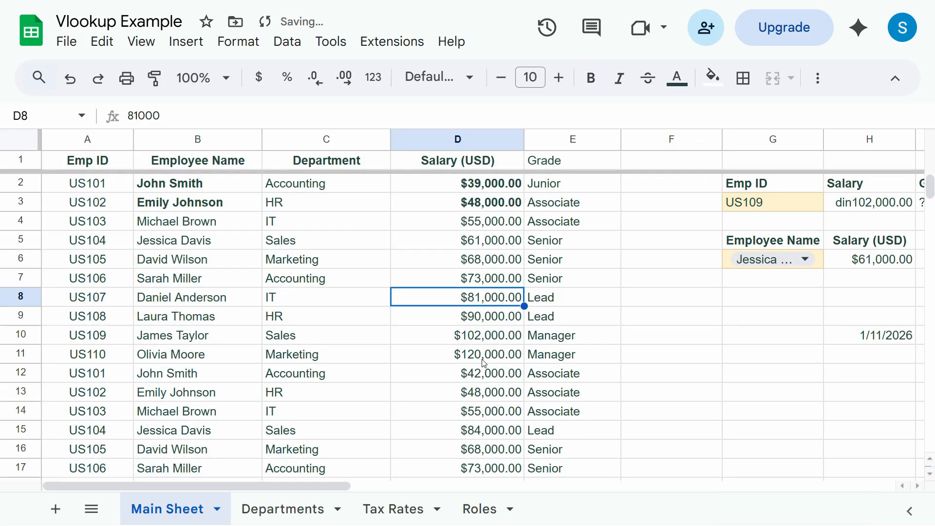
pyautogui.click(164, 181)
pyautogui.click(94, 190)
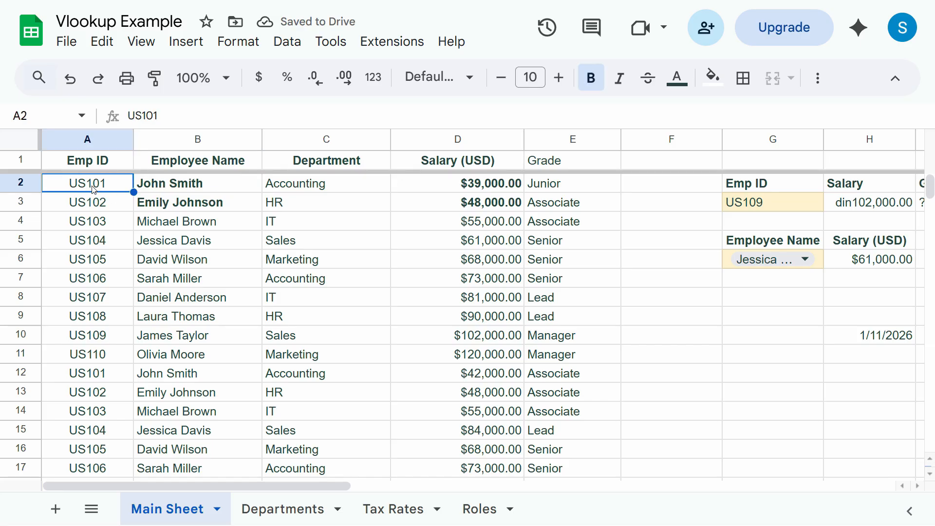
pyautogui.click(97, 239)
pyautogui.click(189, 191)
pyautogui.click(192, 209)
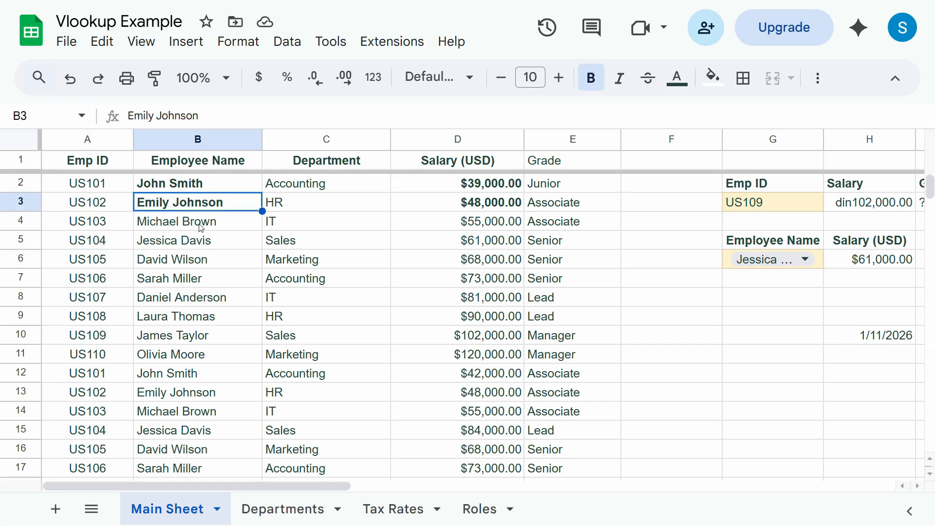
pyautogui.press('Down')
pyautogui.click(175, 189)
pyautogui.click(178, 208)
# - Check C2, the salaries in D1–D4 and the grade lookup formula in E3
pyautogui.click(307, 193)
pyautogui.click(452, 158)
pyautogui.click(459, 193)
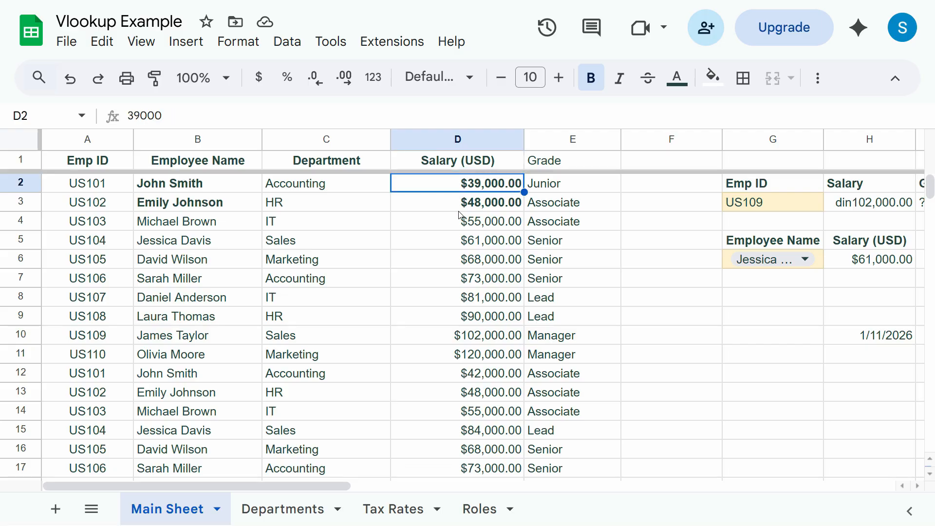
pyautogui.click(459, 210)
pyautogui.click(585, 208)
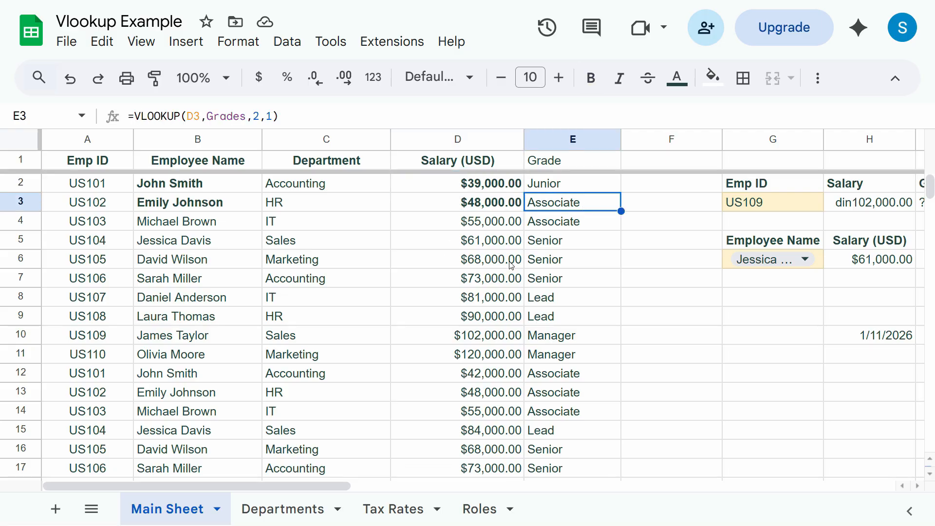
pyautogui.click(445, 207)
pyautogui.click(444, 225)
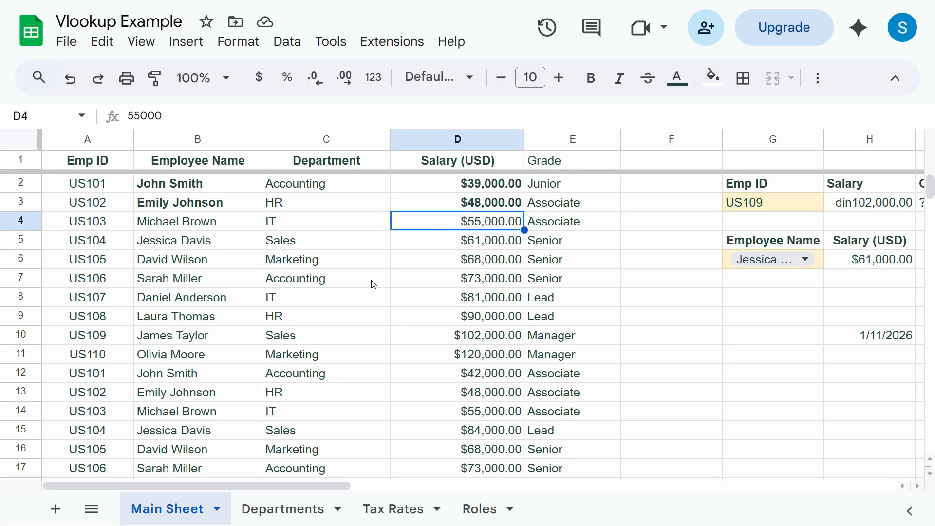